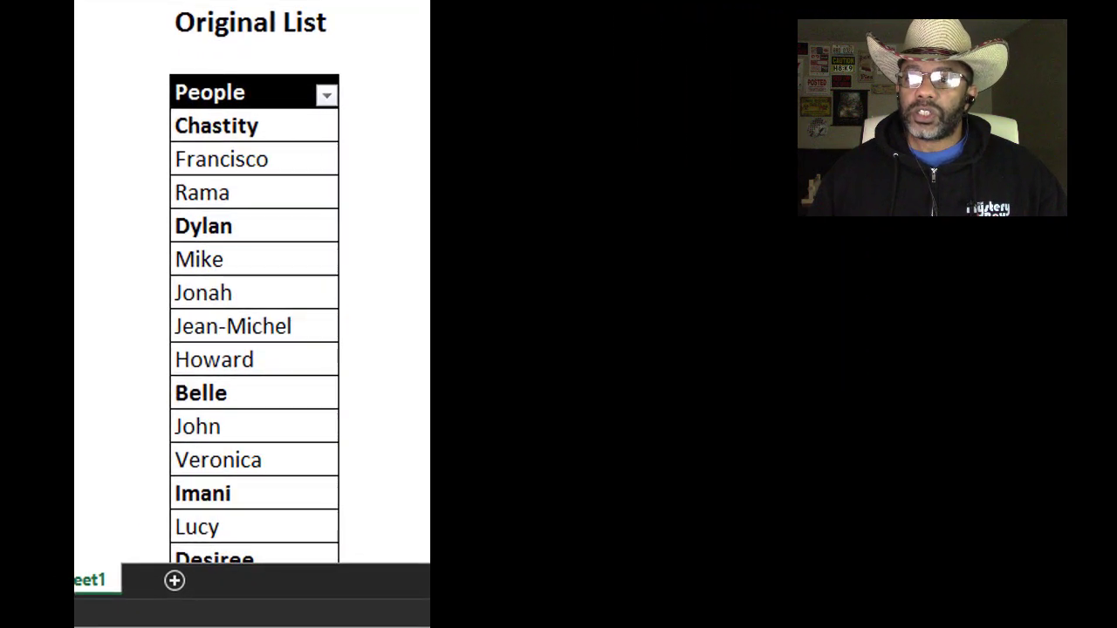
pyautogui.click(282, 125)
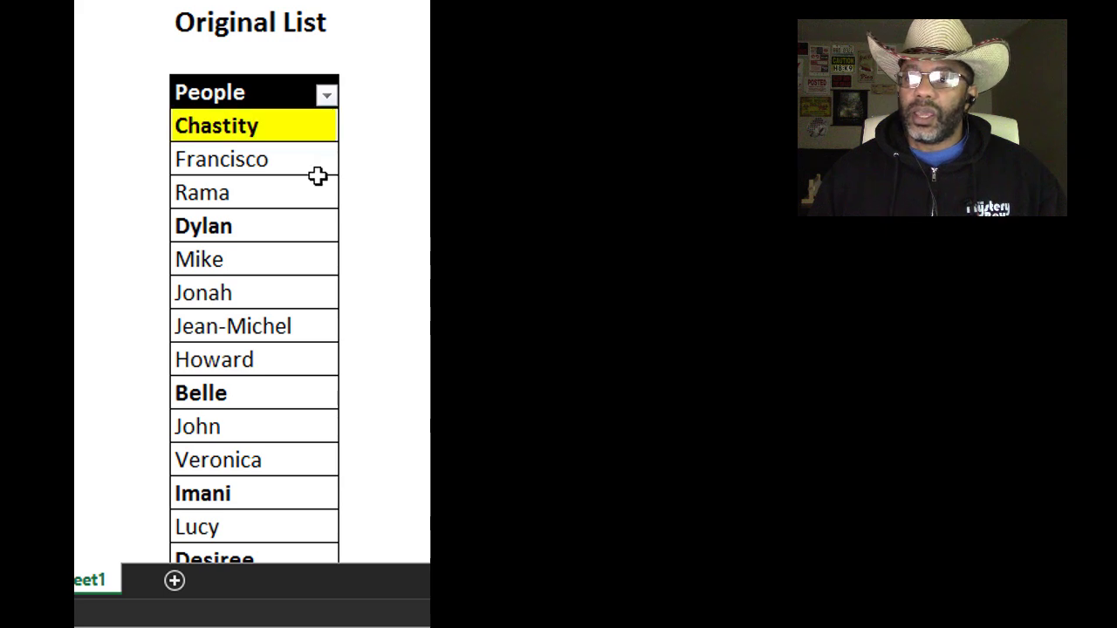
pyautogui.click(311, 227)
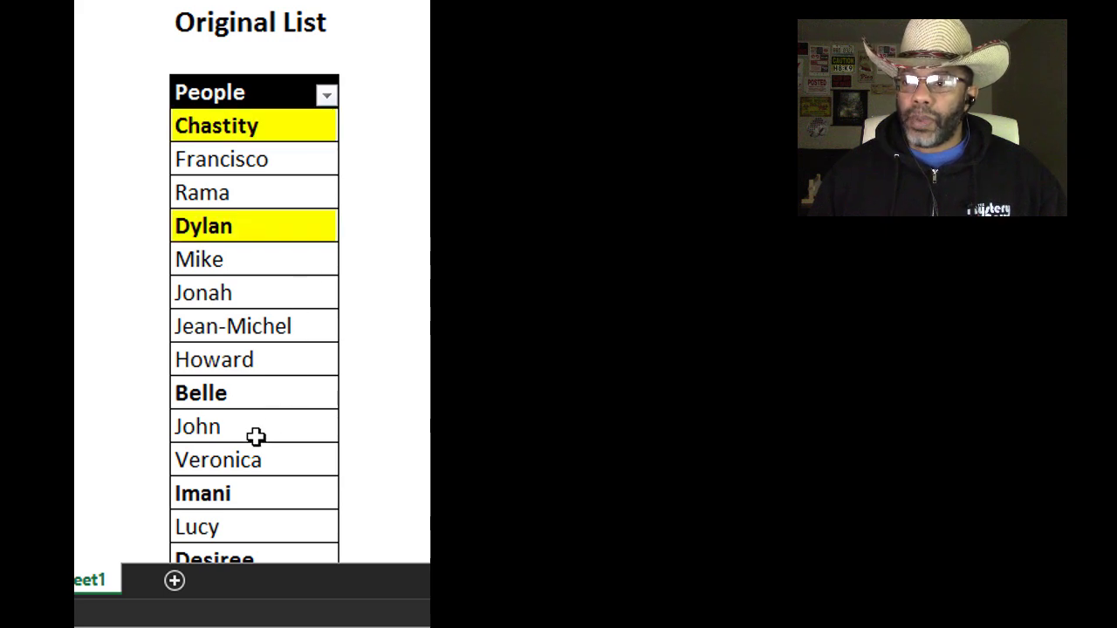
pyautogui.click(241, 400)
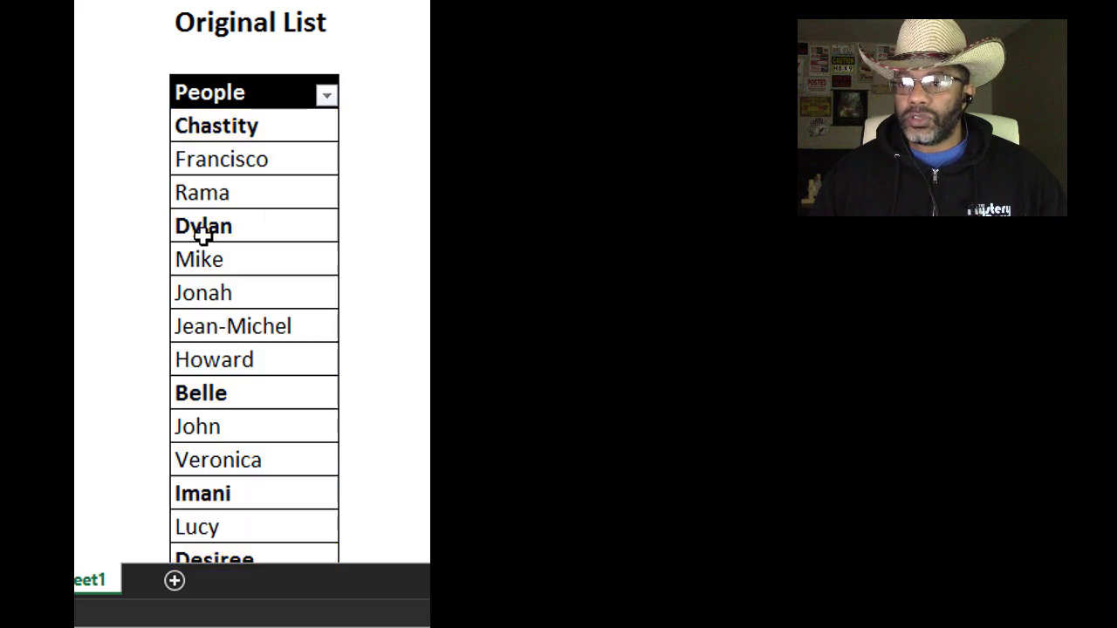
pyautogui.scroll(-4, 106, 355)
pyautogui.scroll(-1, 106, 355)
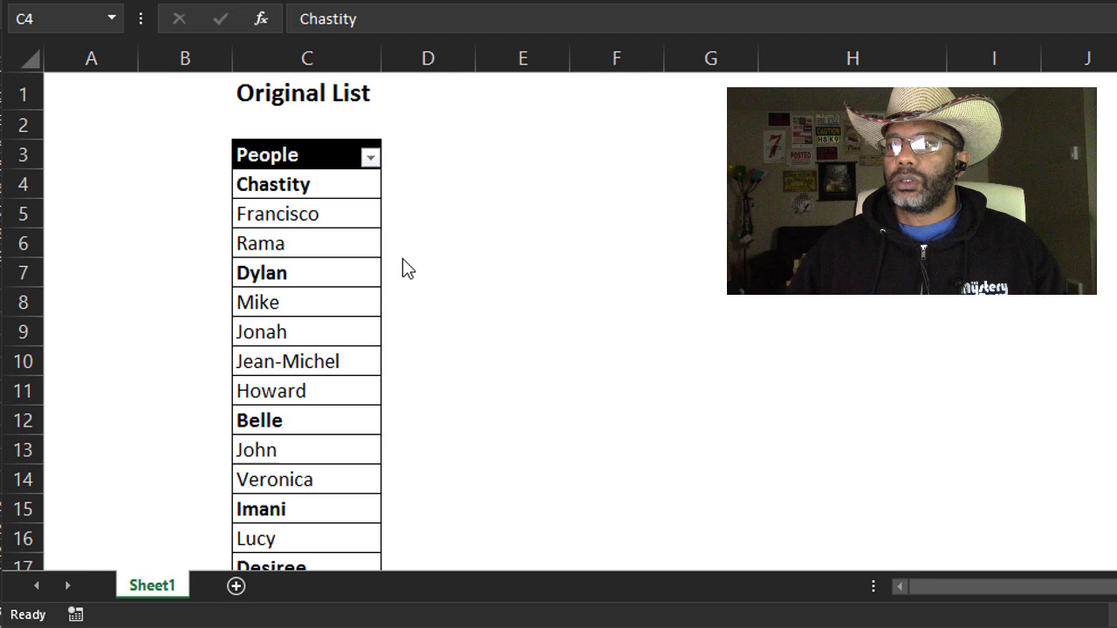
# Step: Add a People2 column to the table by entering that header in cell D3
pyautogui.click(405, 152)
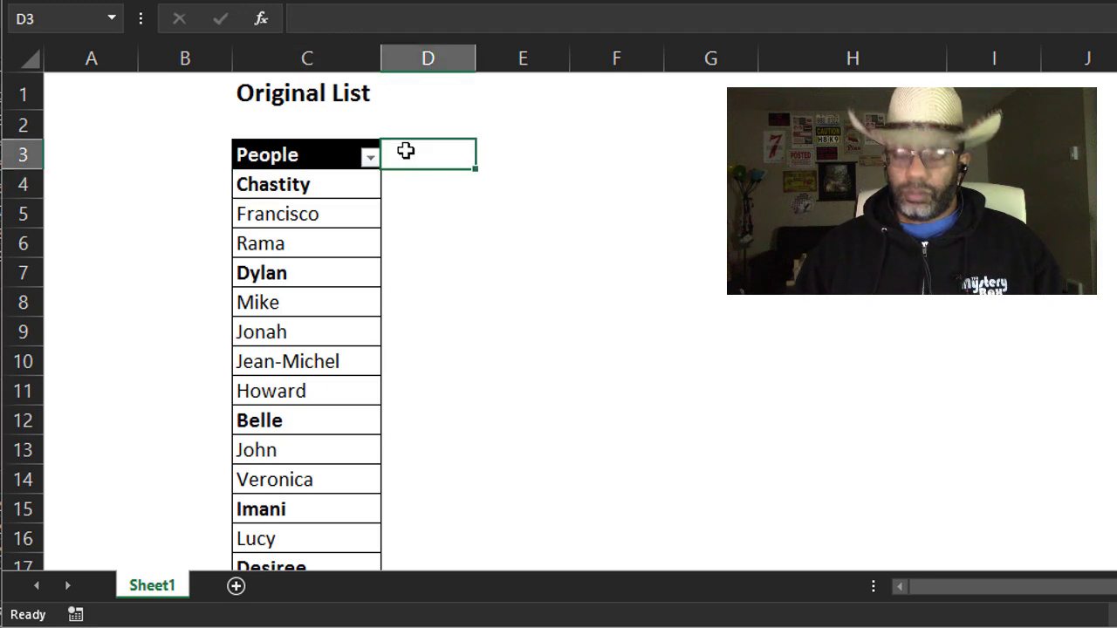
pyautogui.write('People2')
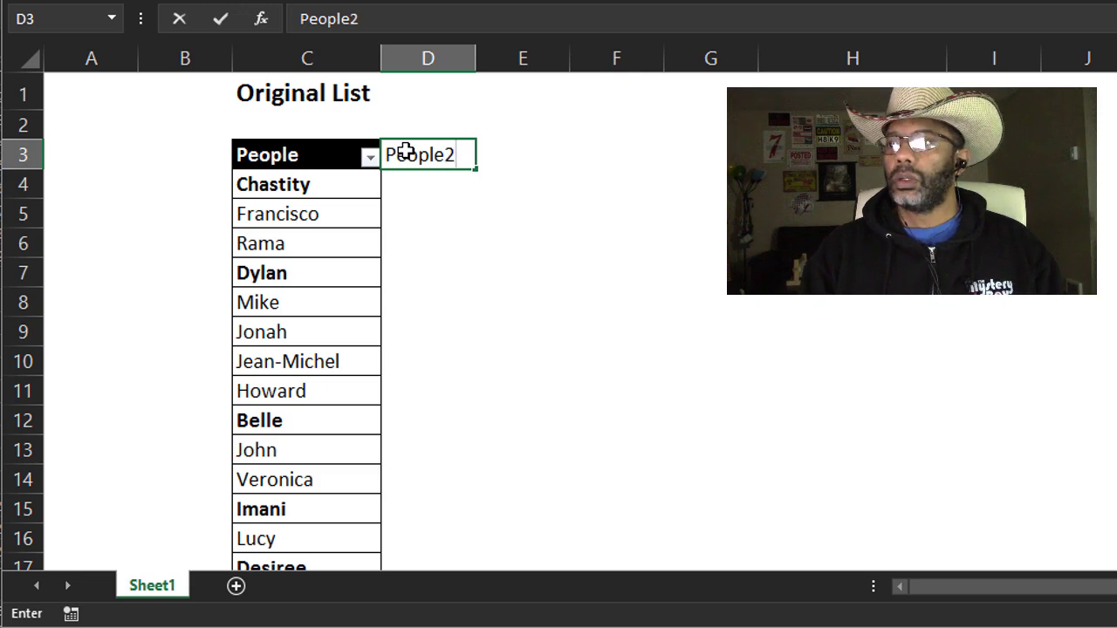
pyautogui.press('Return')
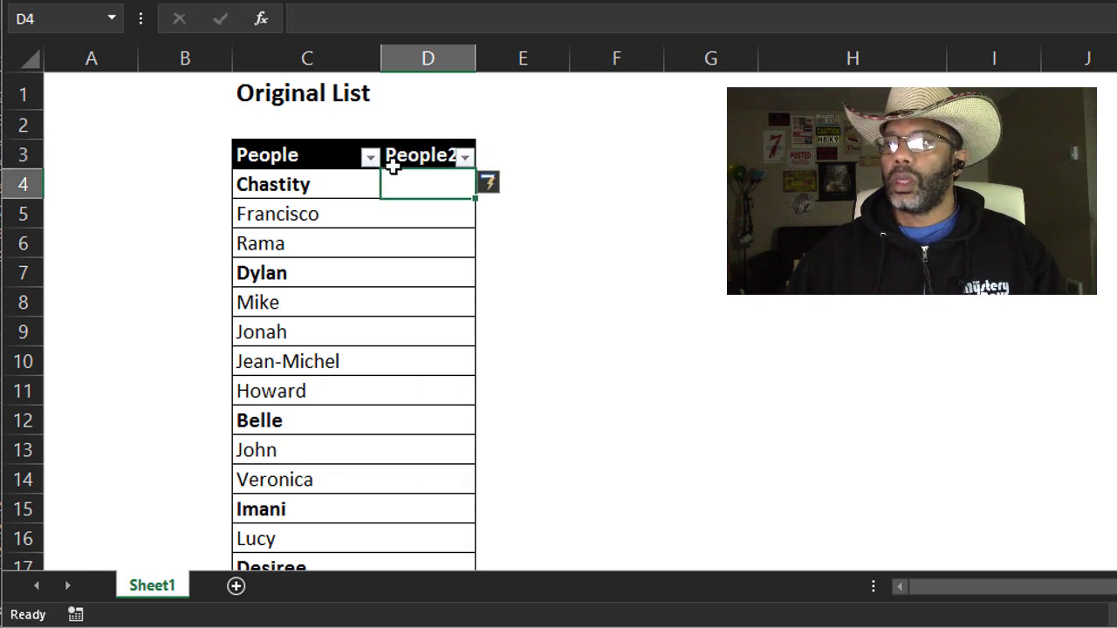
# Step: Copy all names from the People column into the People2 column and fit column D's width to its contents
pyautogui.click(318, 184)
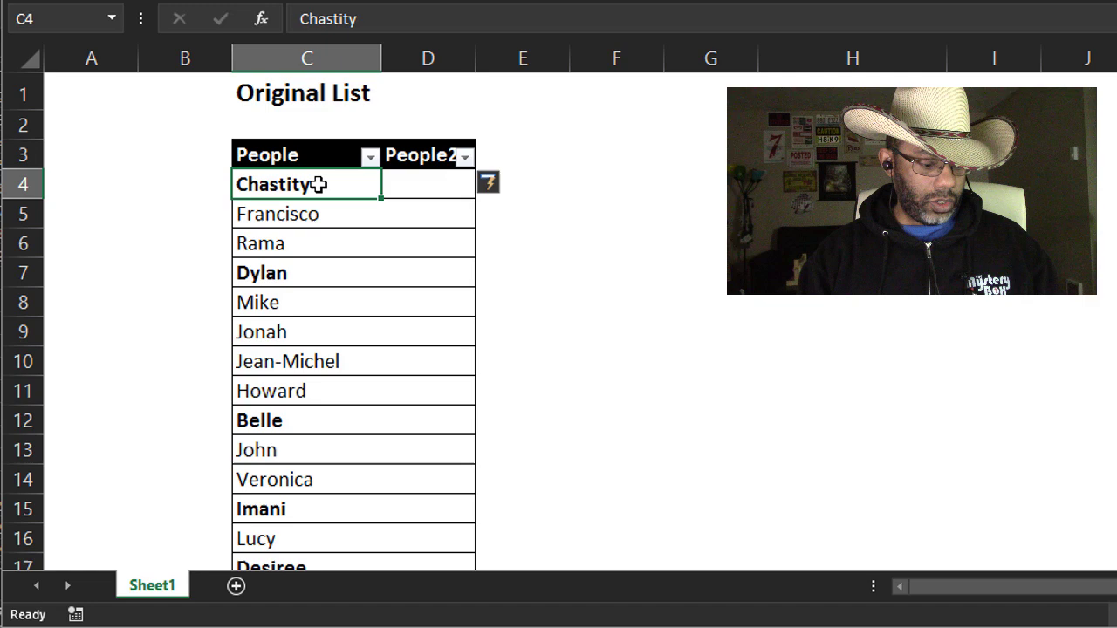
pyautogui.hotkey('ctrl', 'shift', 'Down')
pyautogui.rightClick(320, 186)
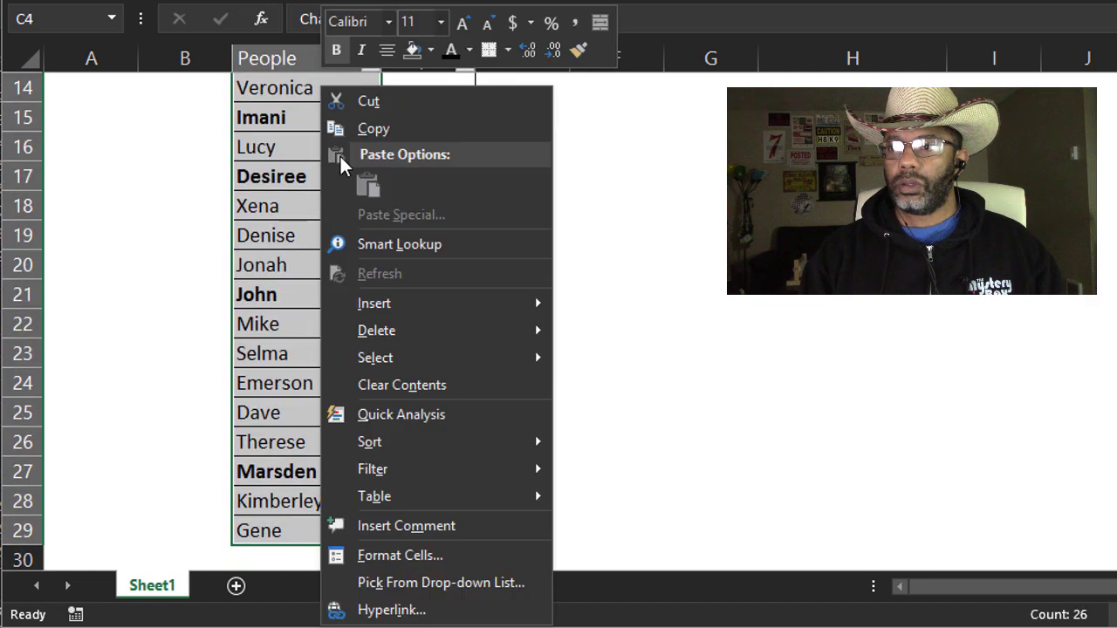
pyautogui.click(367, 129)
pyautogui.scroll(5, 357, 131)
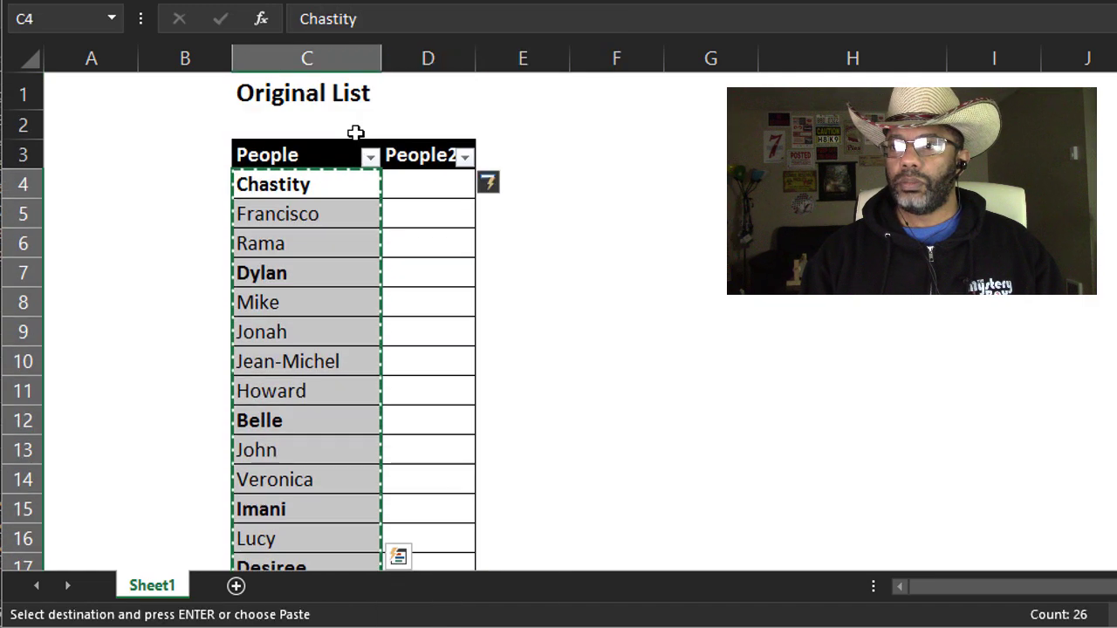
pyautogui.rightClick(399, 191)
pyautogui.click(449, 184)
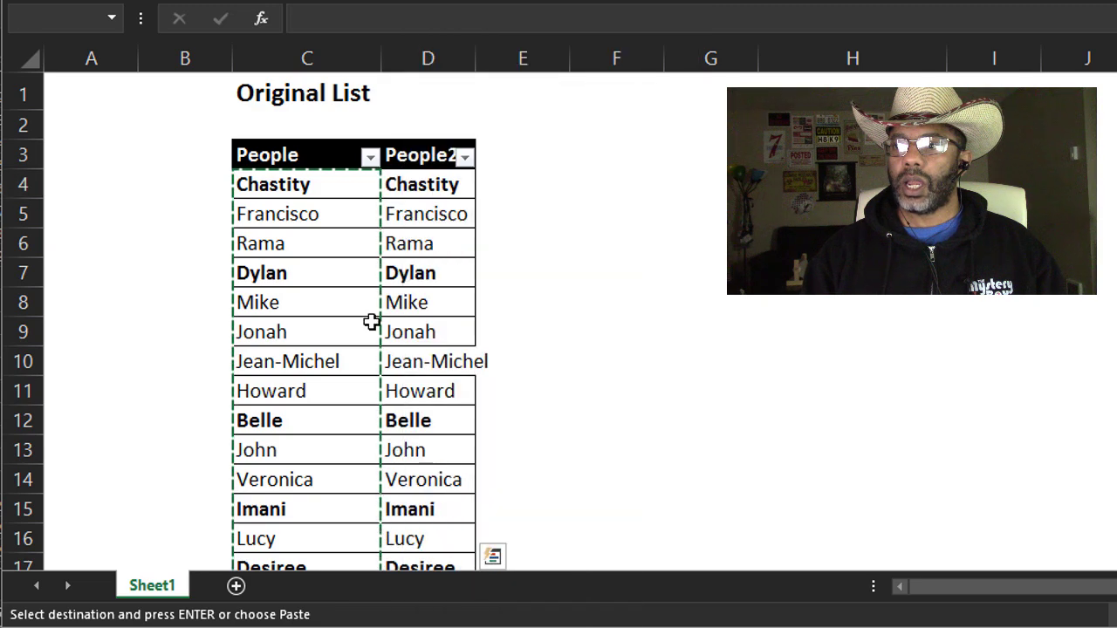
pyautogui.scroll(-5, 385, 358)
pyautogui.scroll(5, 385, 358)
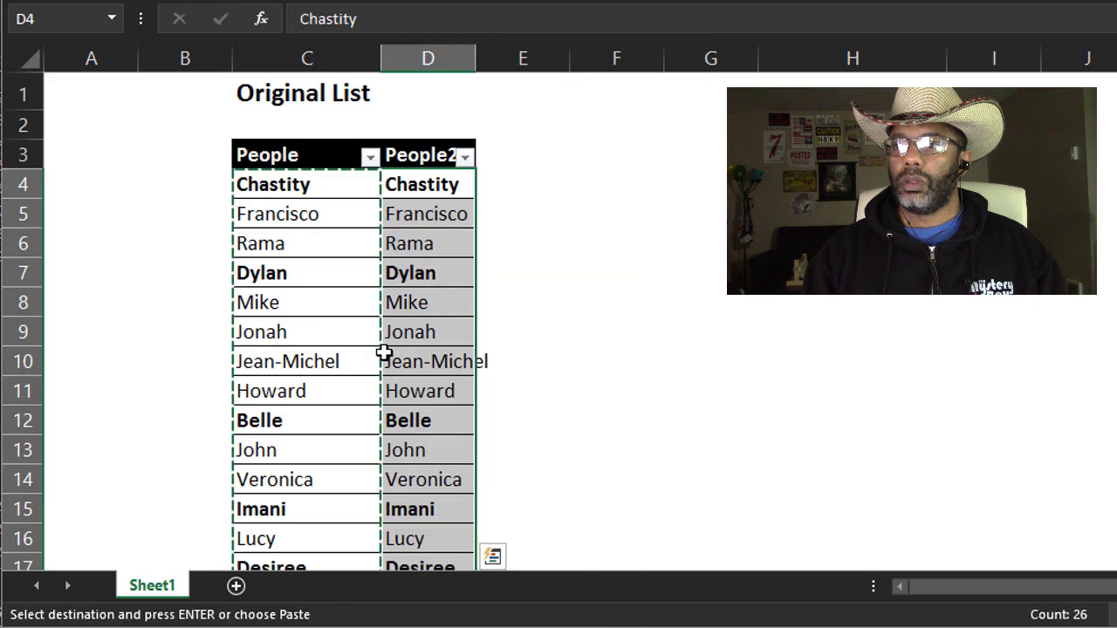
pyautogui.doubleClick(475, 54)
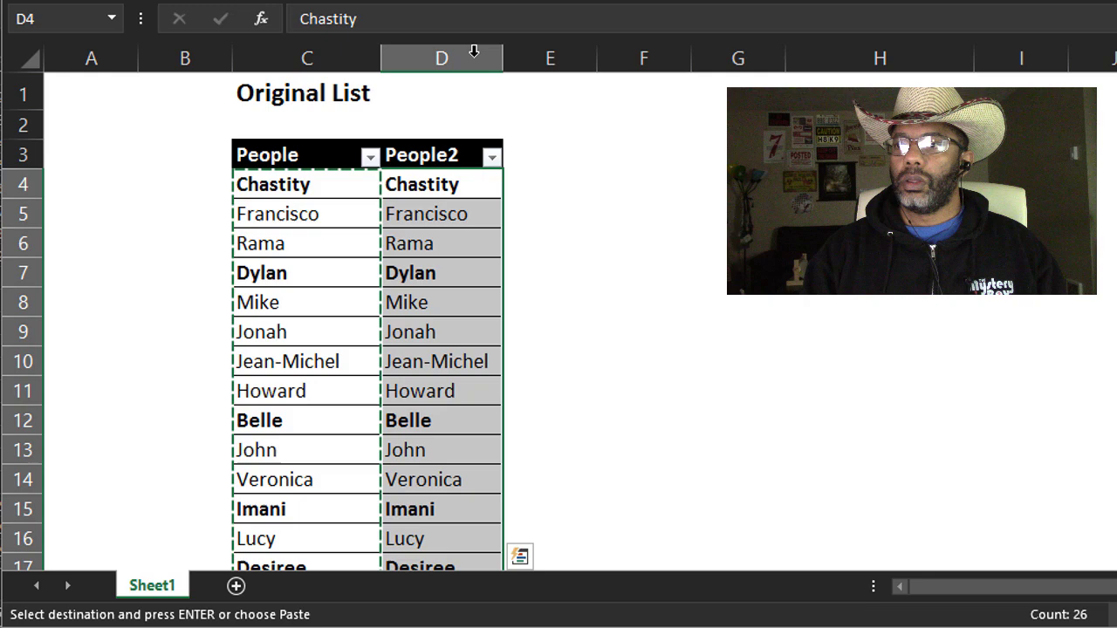
# Step: Select all the names in the People2 column and open Find and Replace for replacing
pyautogui.click(447, 184)
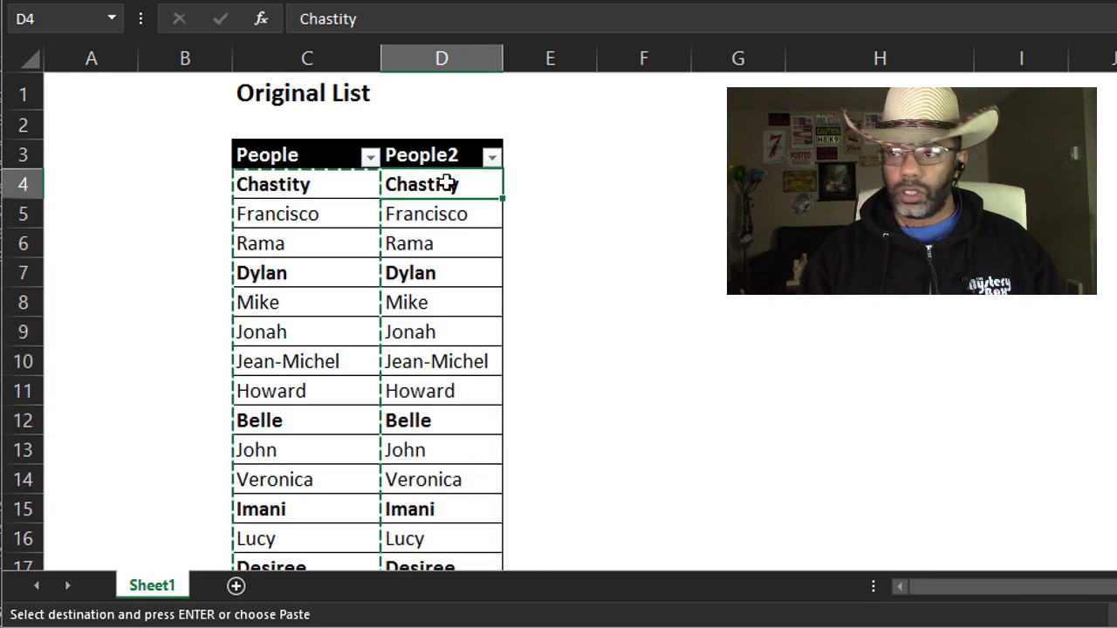
pyautogui.hotkey('ctrl', 'shift', 'Down')
pyautogui.scroll(5, 447, 181)
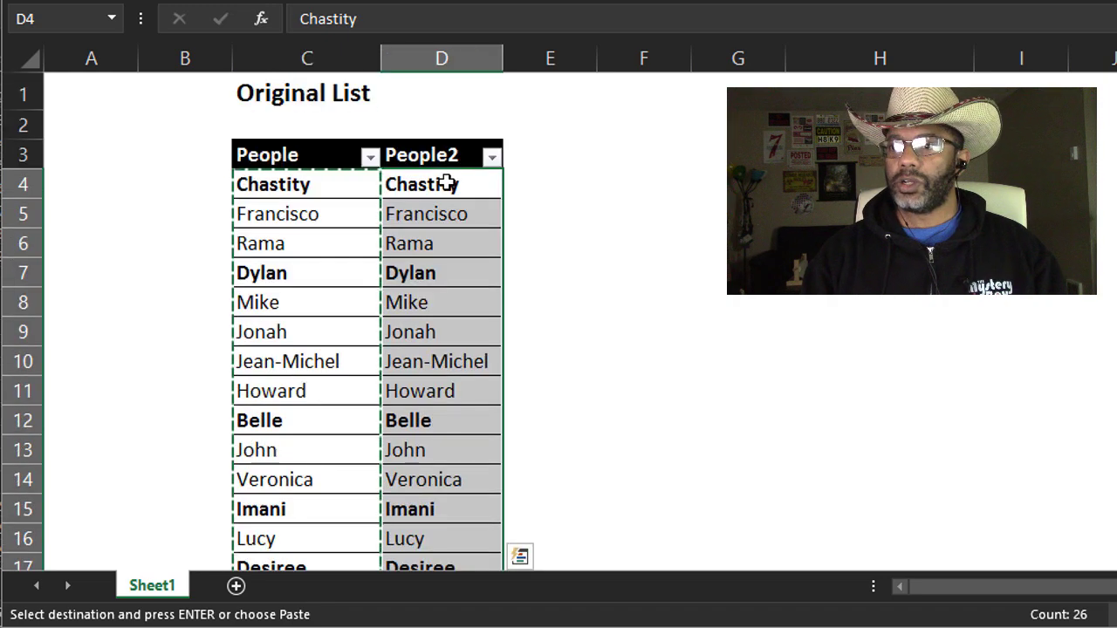
pyautogui.press('Escape')
pyautogui.click(447, 184)
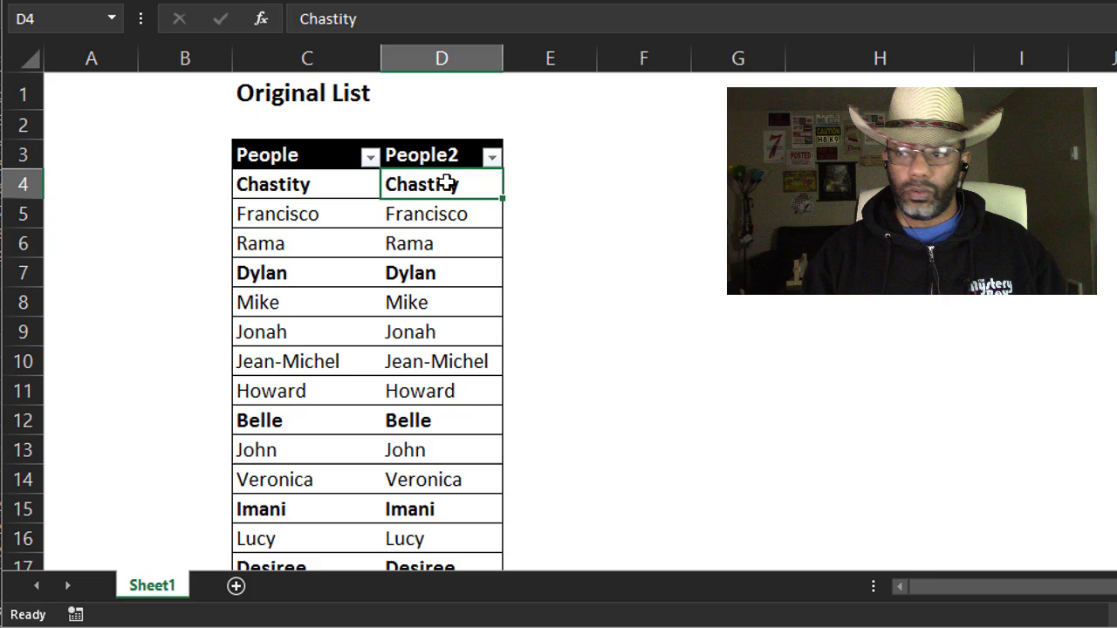
pyautogui.hotkey('ctrl', 'shift', 'Down')
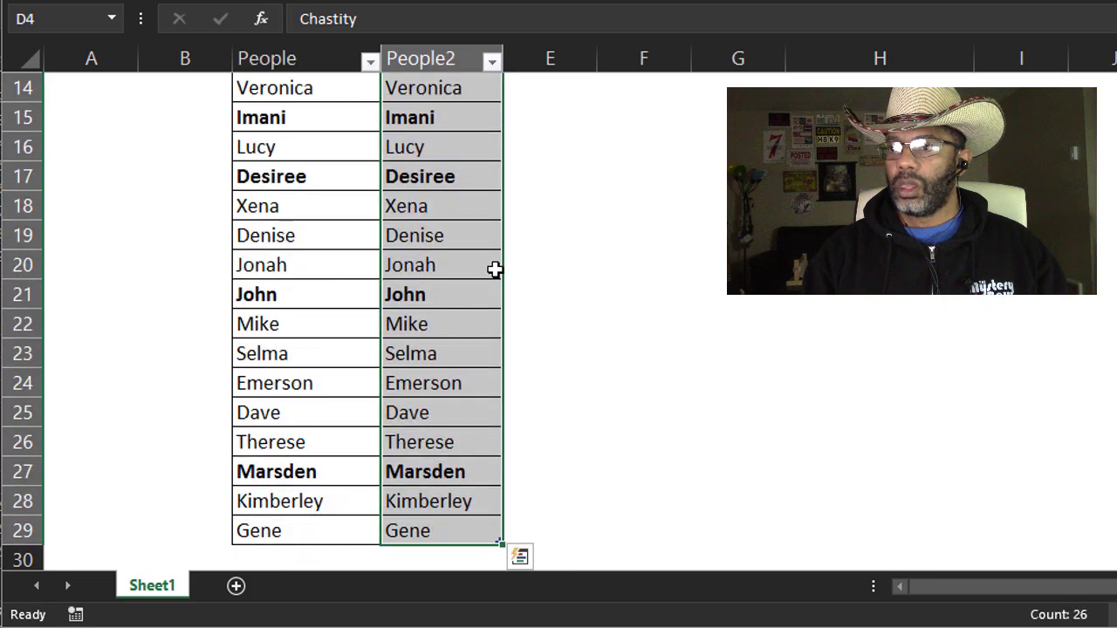
pyautogui.scroll(5, 497, 267)
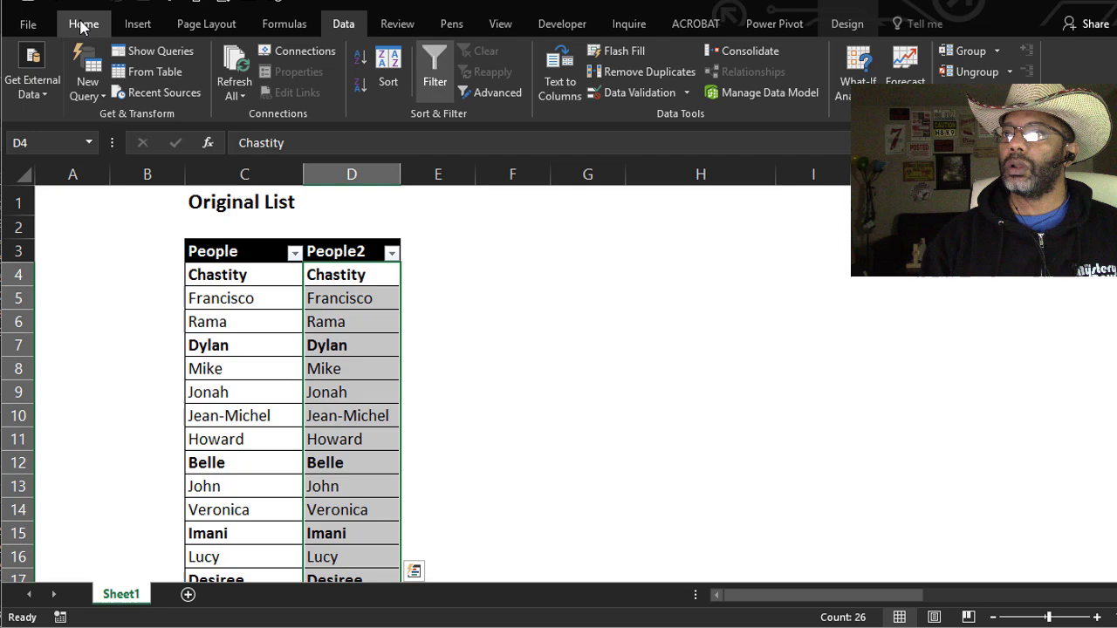
pyautogui.click(83, 25)
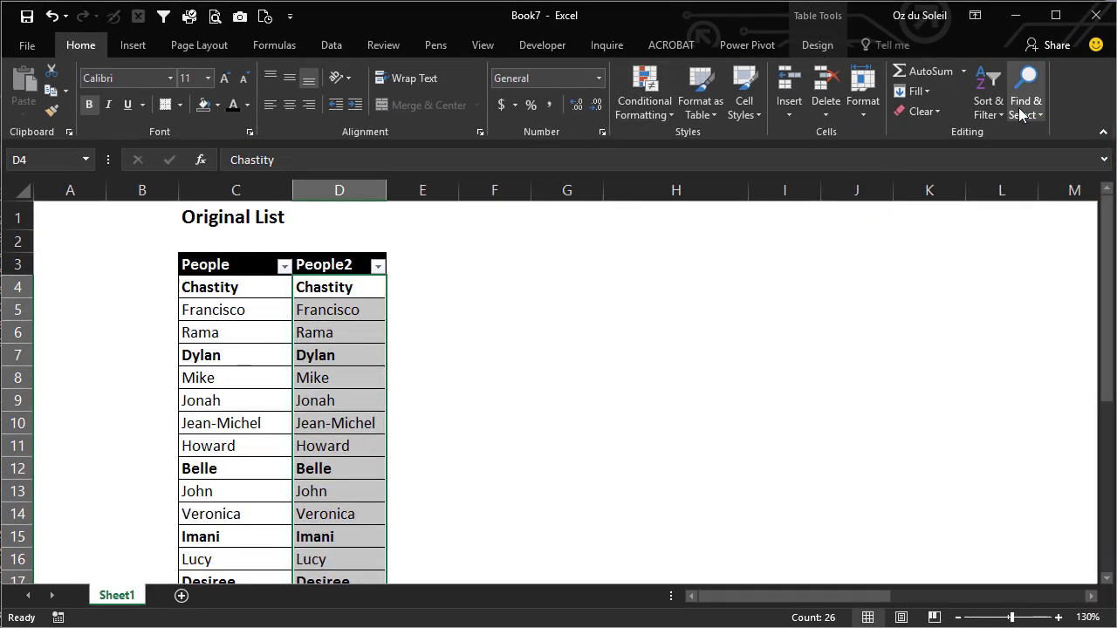
pyautogui.click(1019, 107)
pyautogui.click(1038, 152)
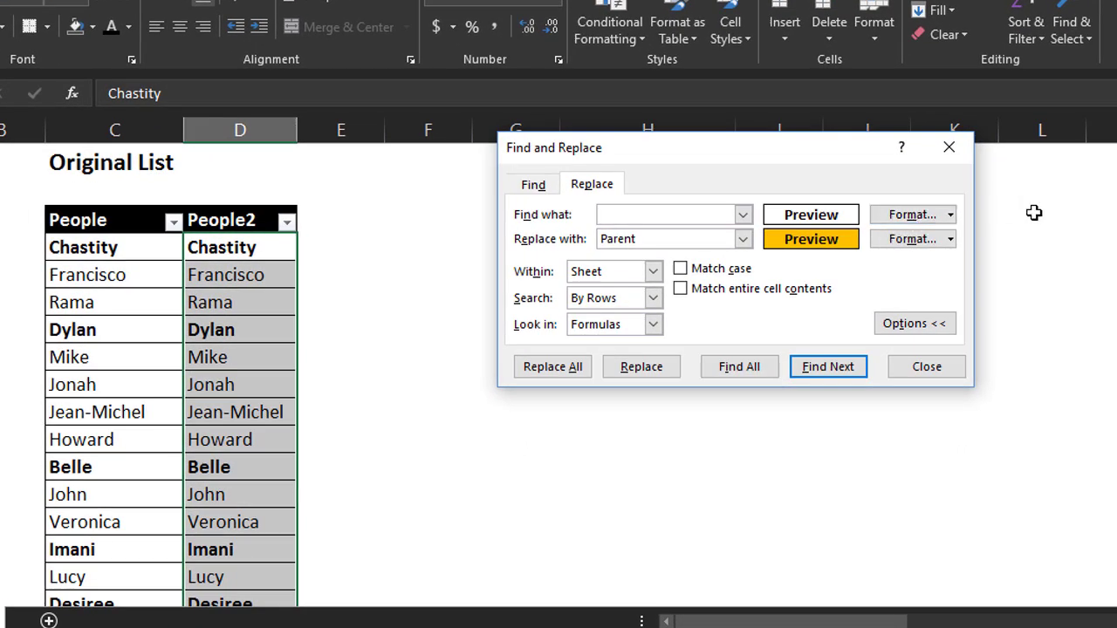
# Step: Replace all bold-font cells in the selected People2 names with the text Parent and a gold fill
pyautogui.click(930, 218)
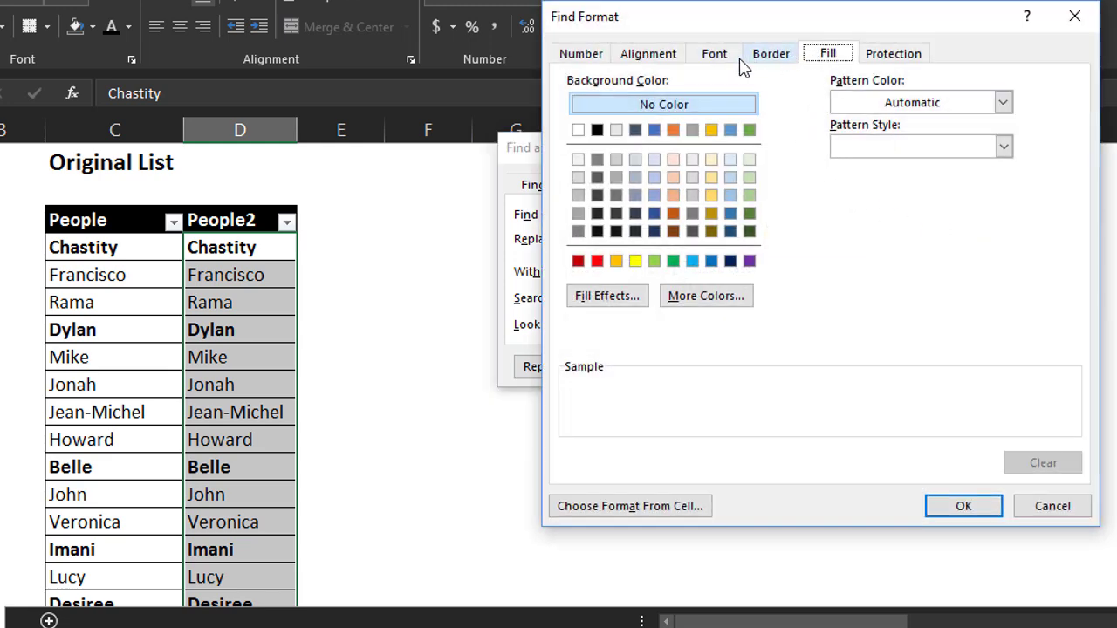
pyautogui.click(717, 61)
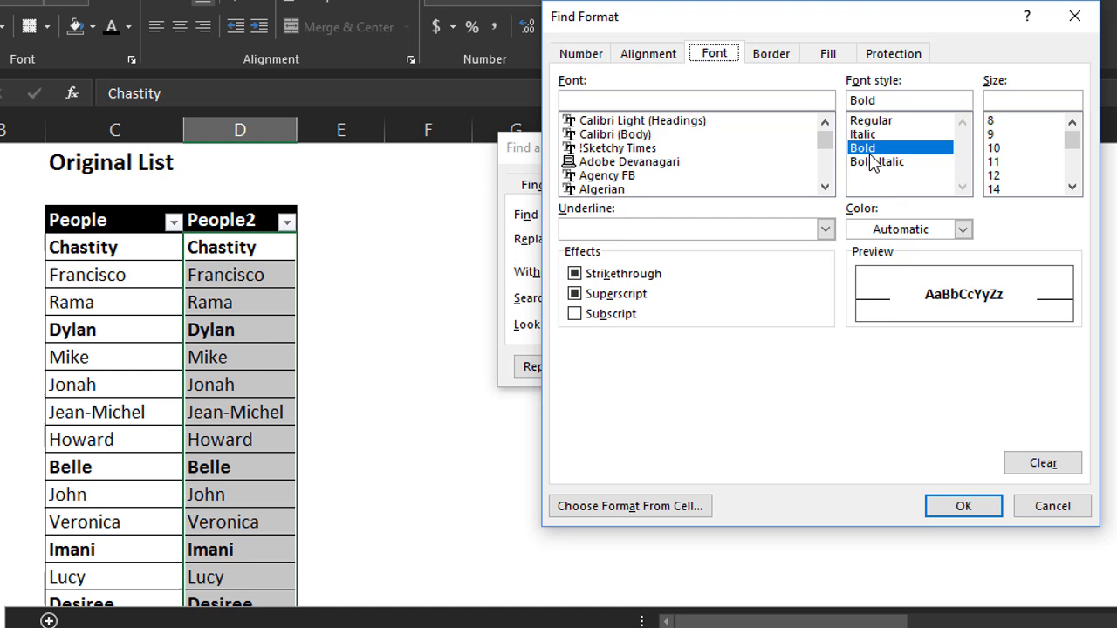
pyautogui.click(984, 514)
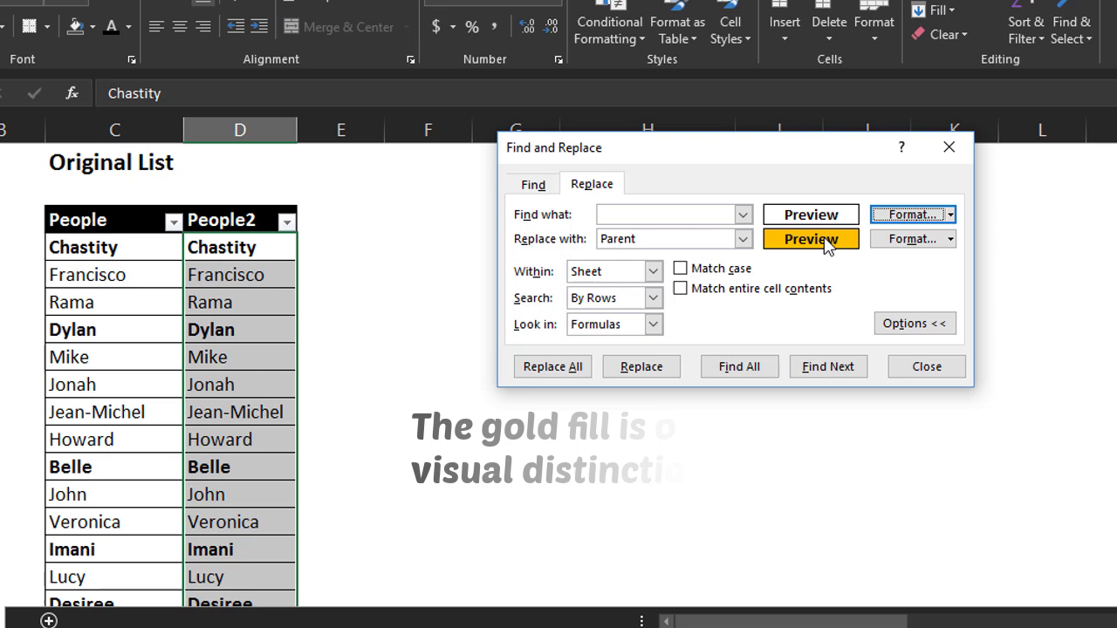
pyautogui.click(559, 370)
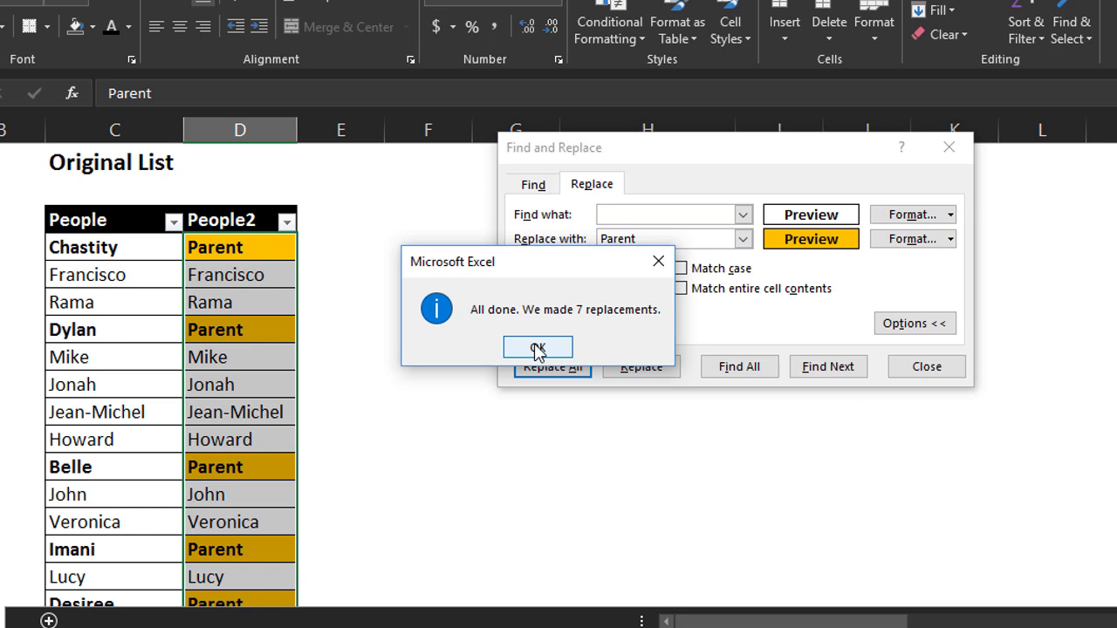
pyautogui.click(537, 349)
pyautogui.click(927, 368)
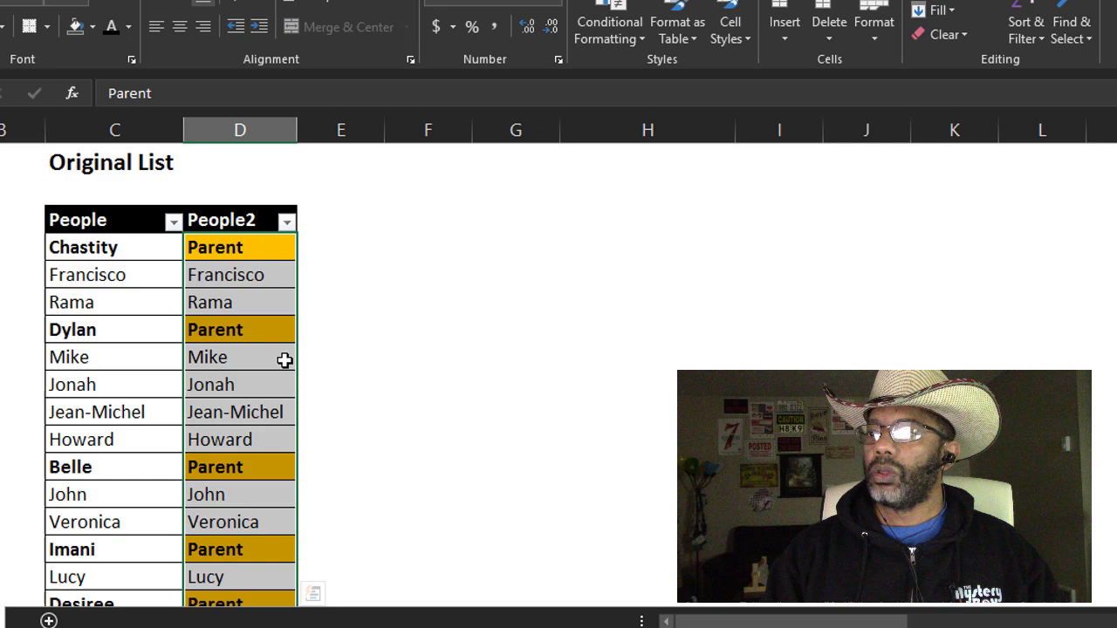
pyautogui.scroll(-6, 285, 361)
pyautogui.scroll(4, 280, 355)
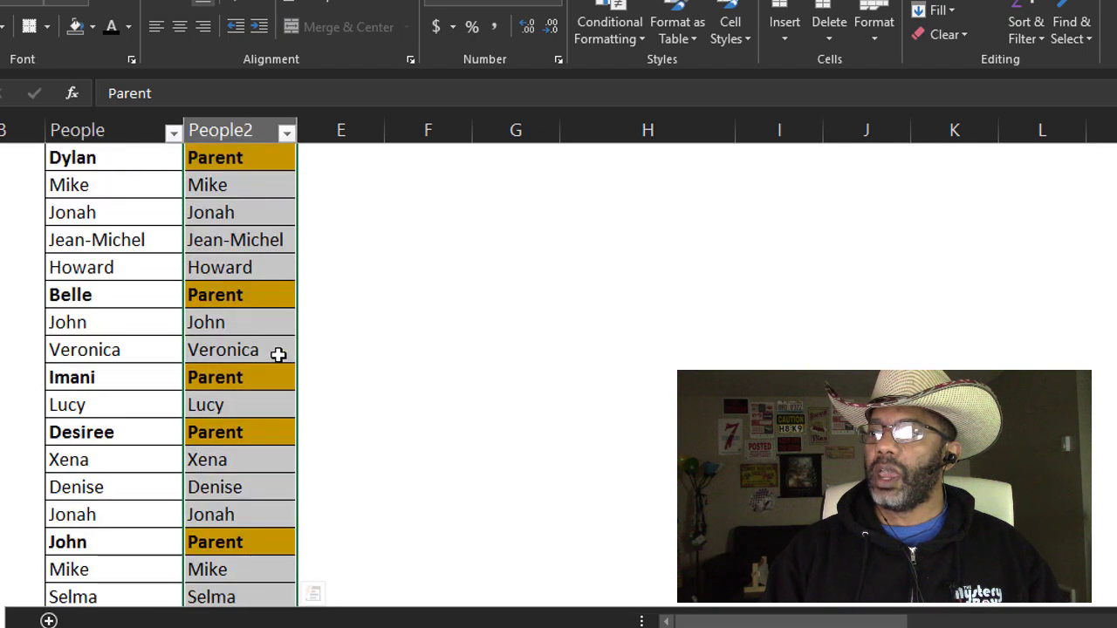
pyautogui.scroll(2, 278, 354)
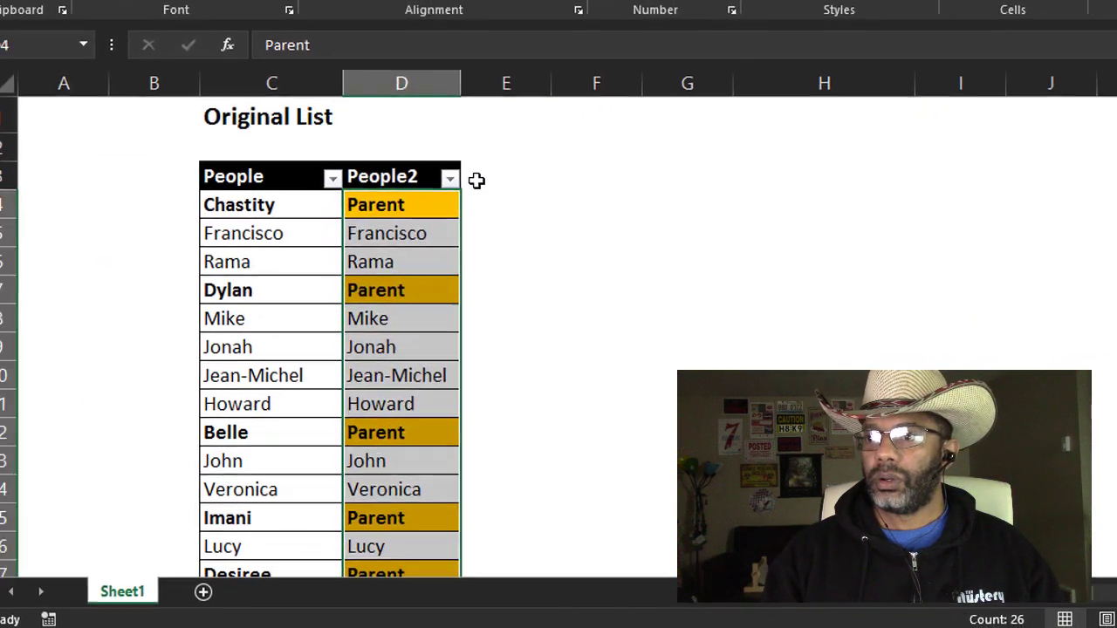
# Step: Add a Child Count column to the table by entering that header in cell E3
pyautogui.click(335, 221)
pyautogui.write('=')
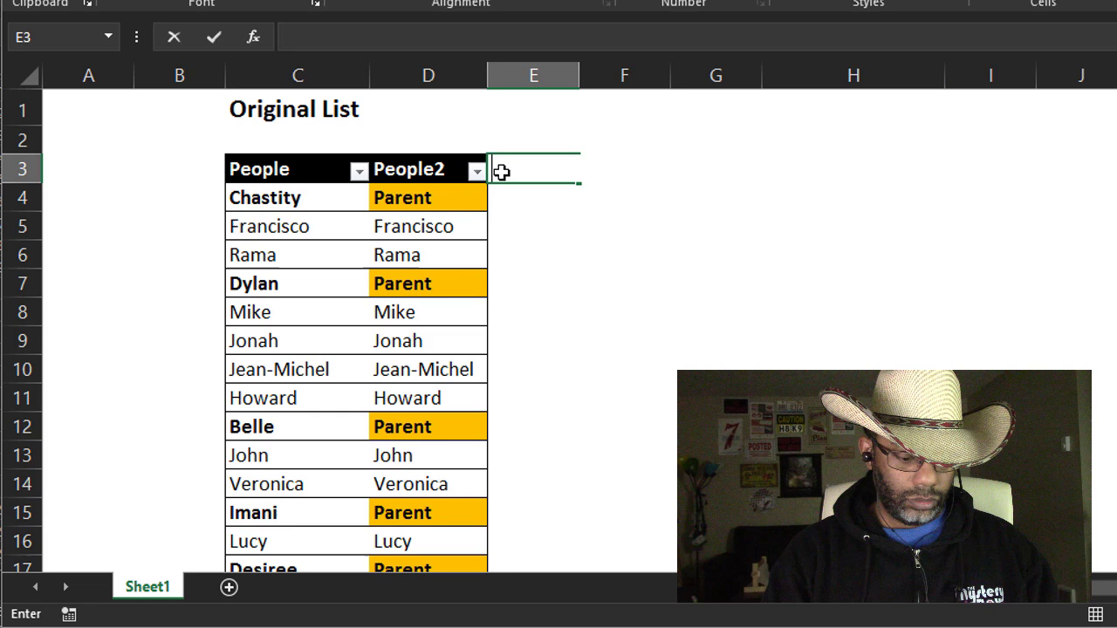
pyautogui.write('hild C')
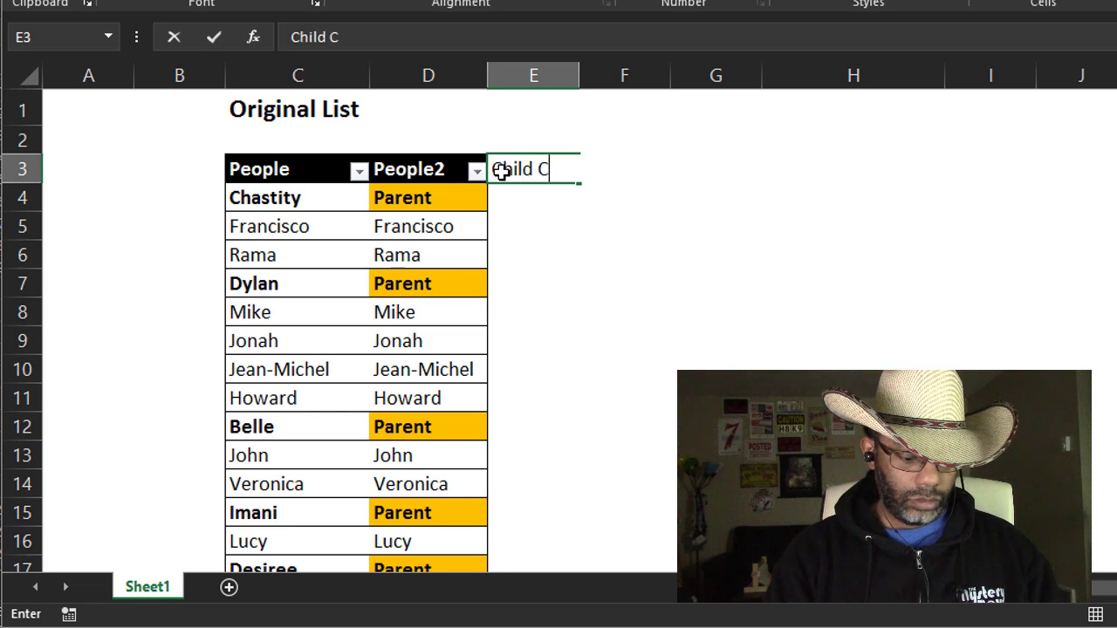
pyautogui.write('ount')
pyautogui.press('Return')
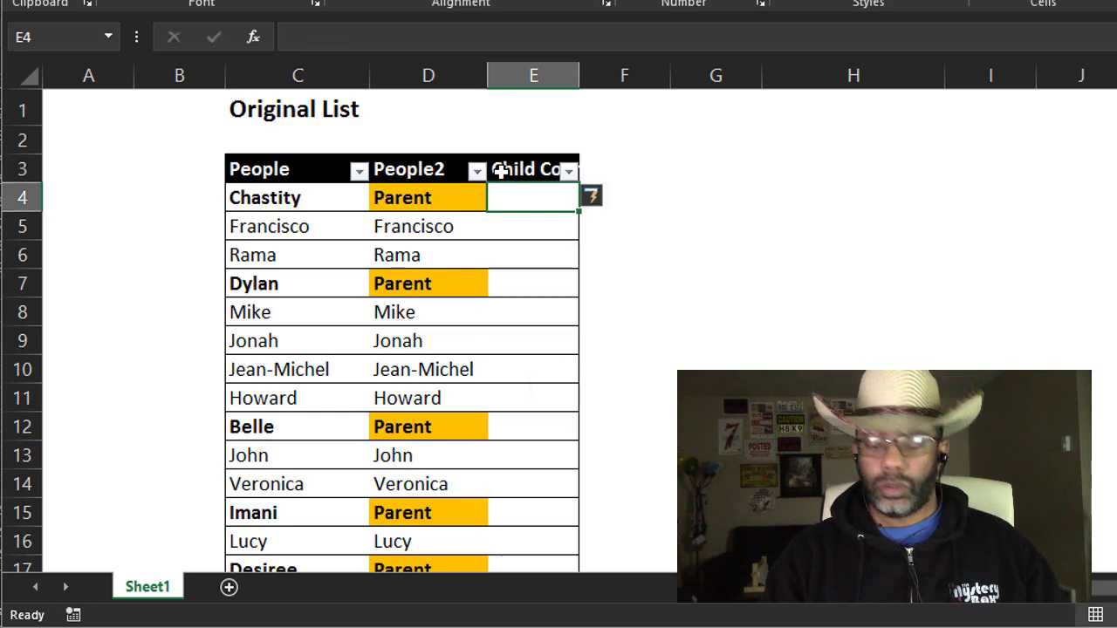
pyautogui.write('=')
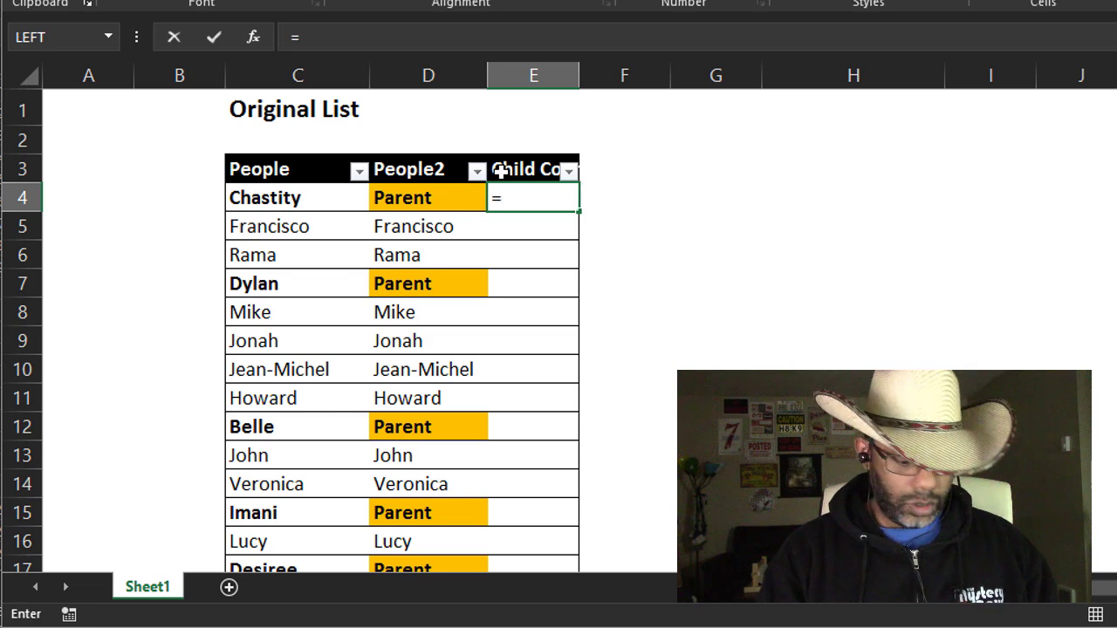
pyautogui.write('if(')
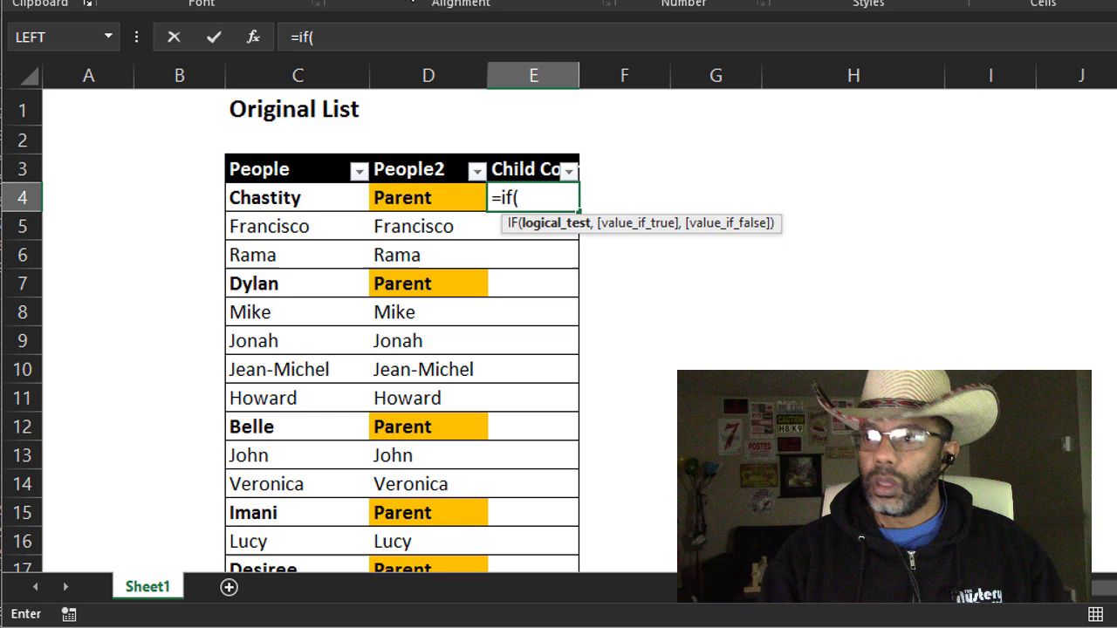
pyautogui.click(417, 200)
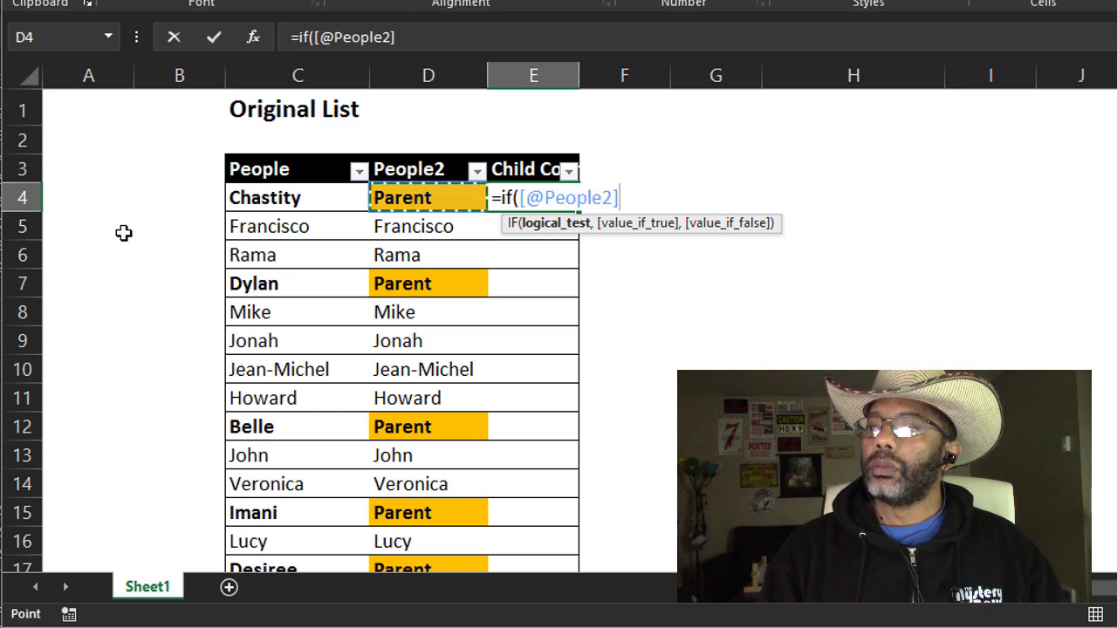
pyautogui.write('="Parent')
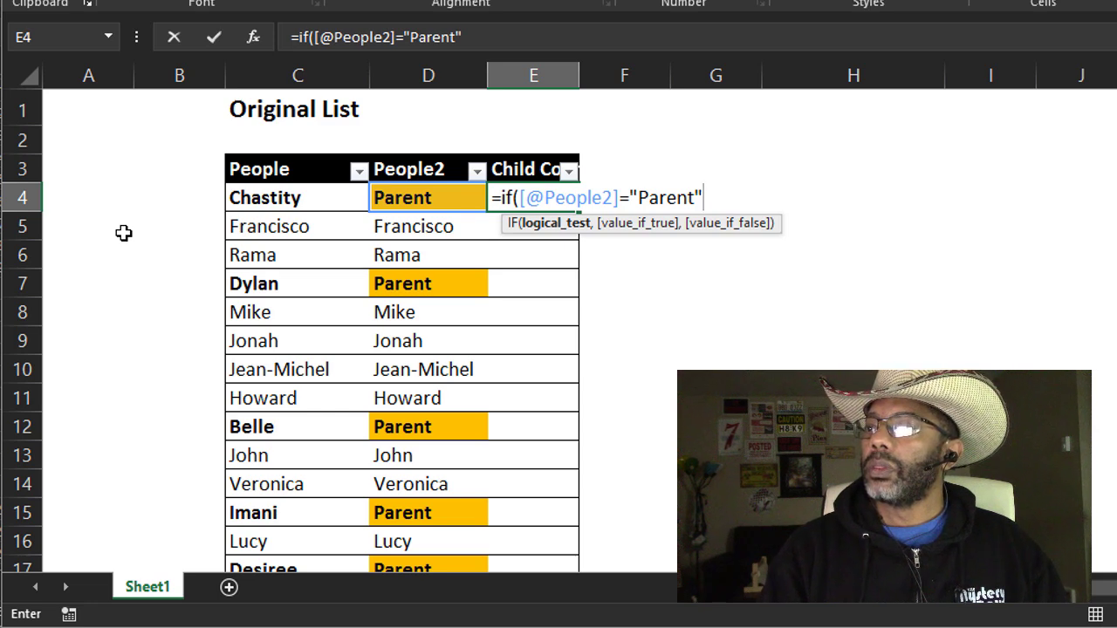
pyautogui.write(',')
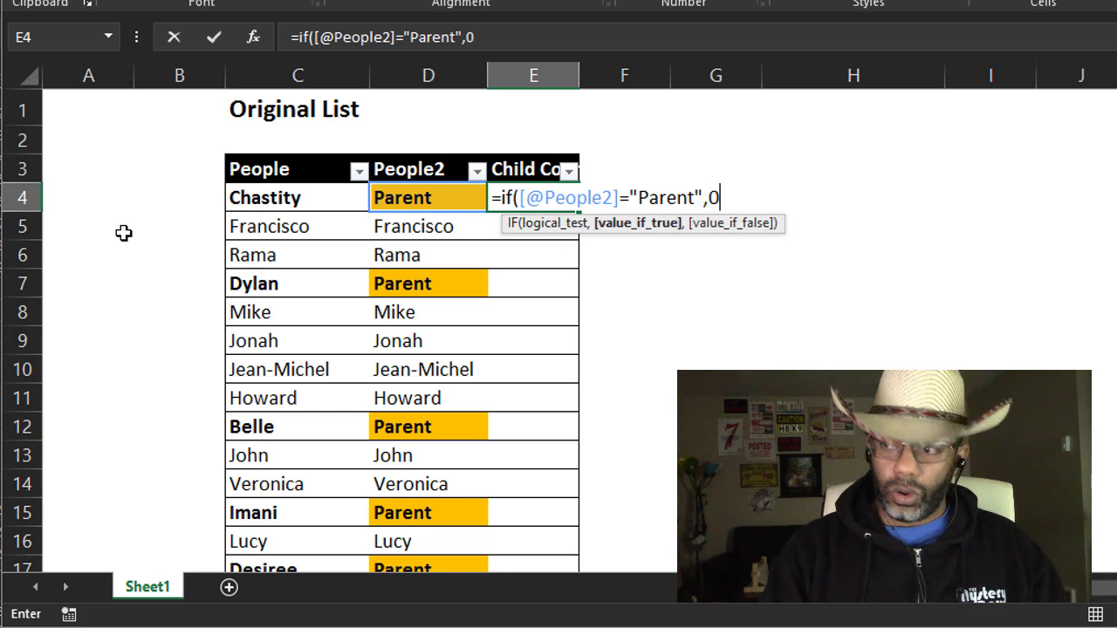
pyautogui.write('0,')
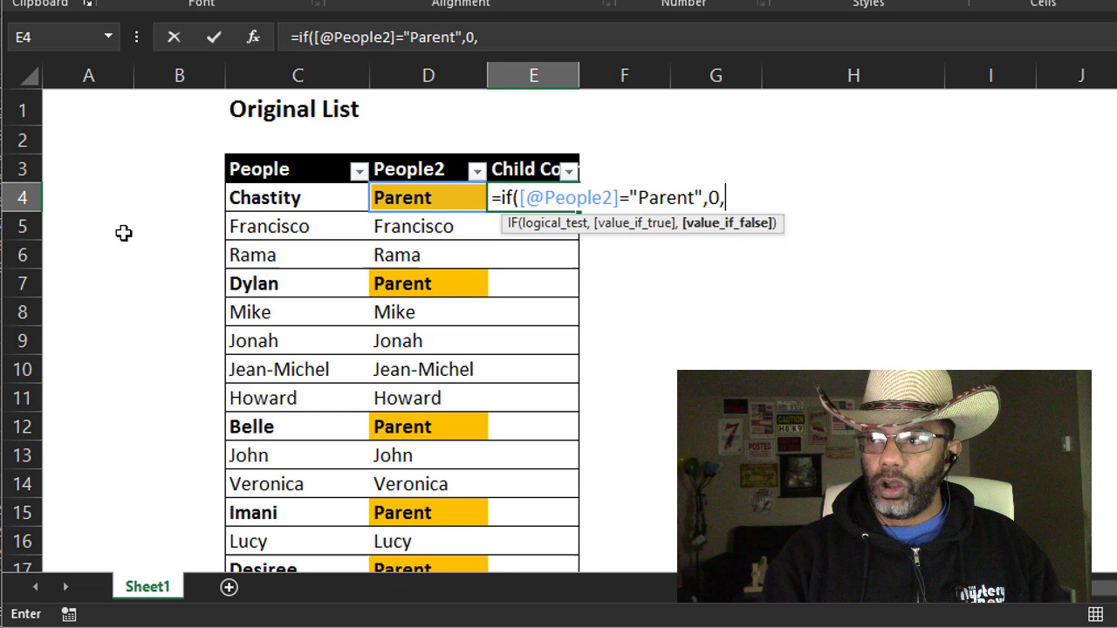
pyautogui.write('e3')
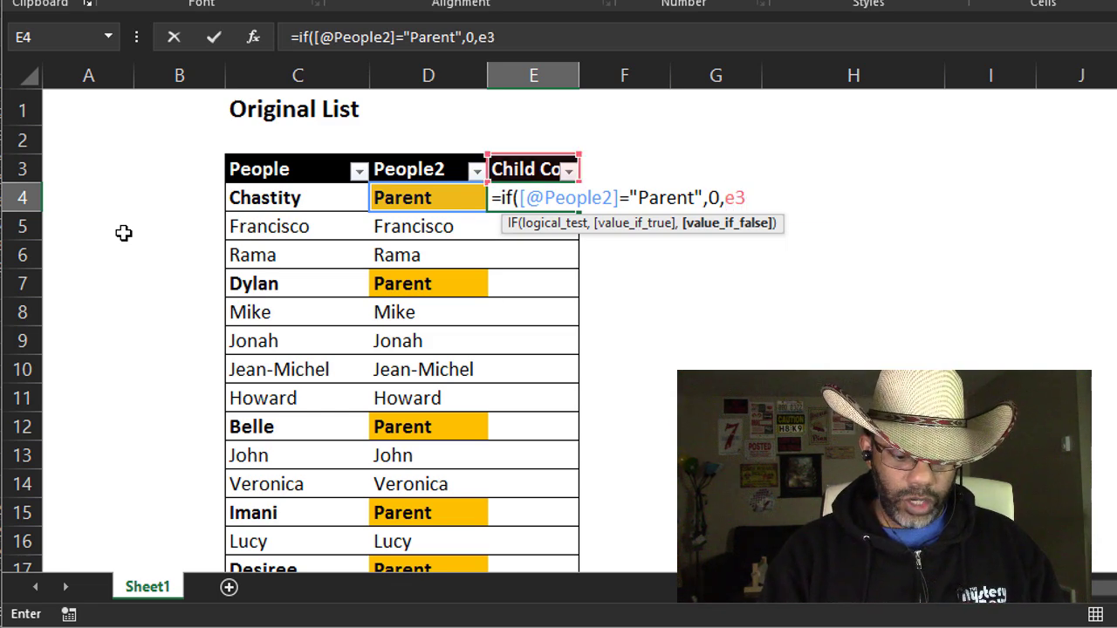
pyautogui.write('+1')
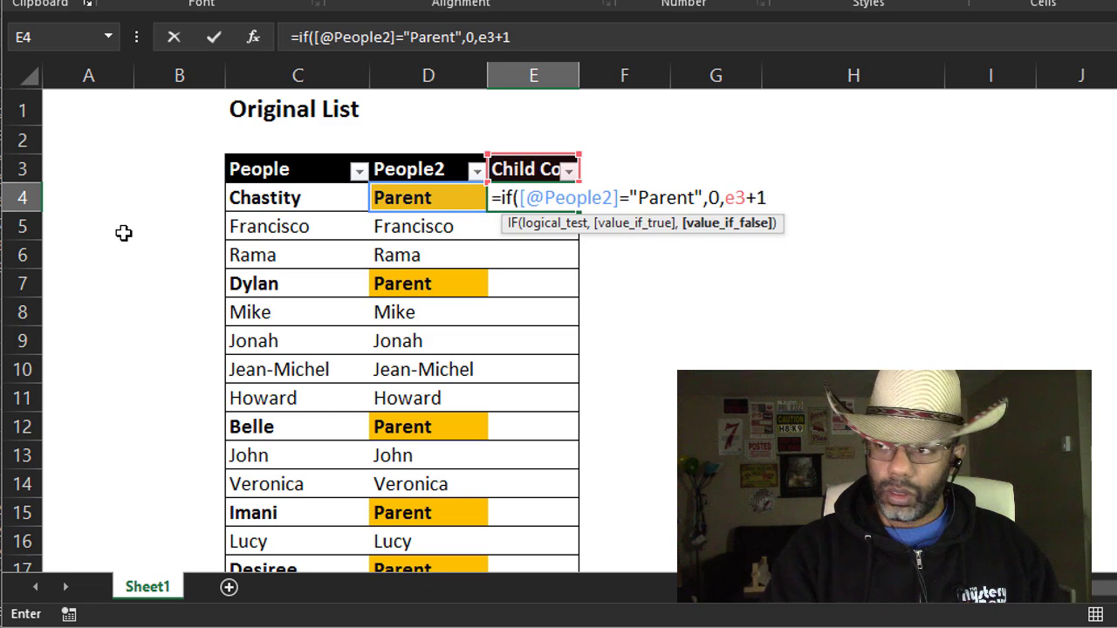
pyautogui.write(')')
pyautogui.press('Return')
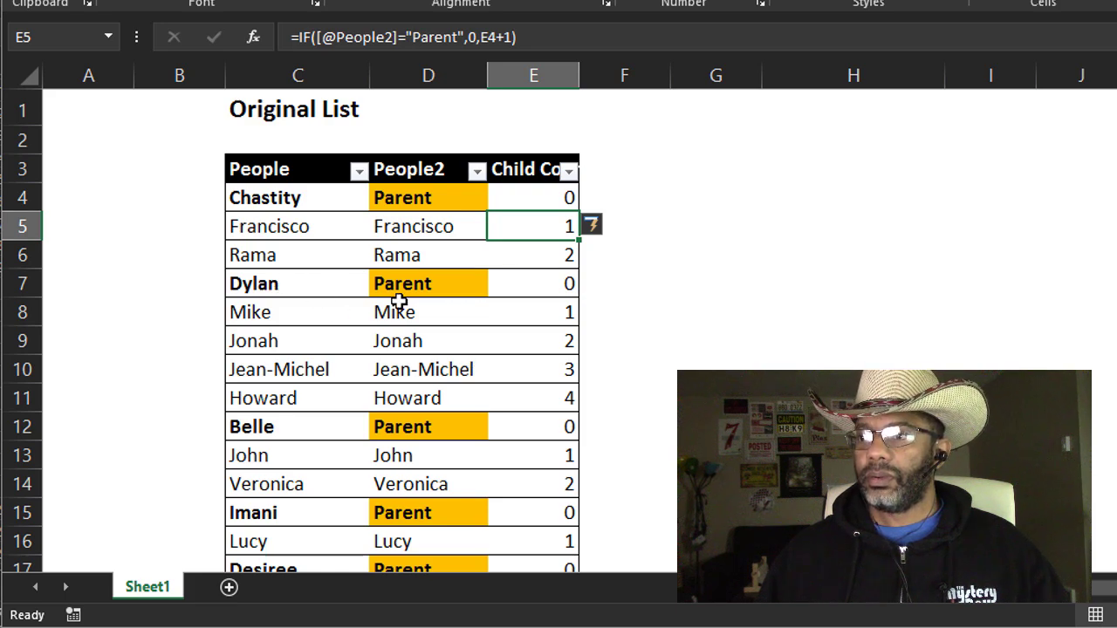
# Step: Turn off the table's filter buttons and fit column E's width to the Child Count header
pyautogui.click(510, 250)
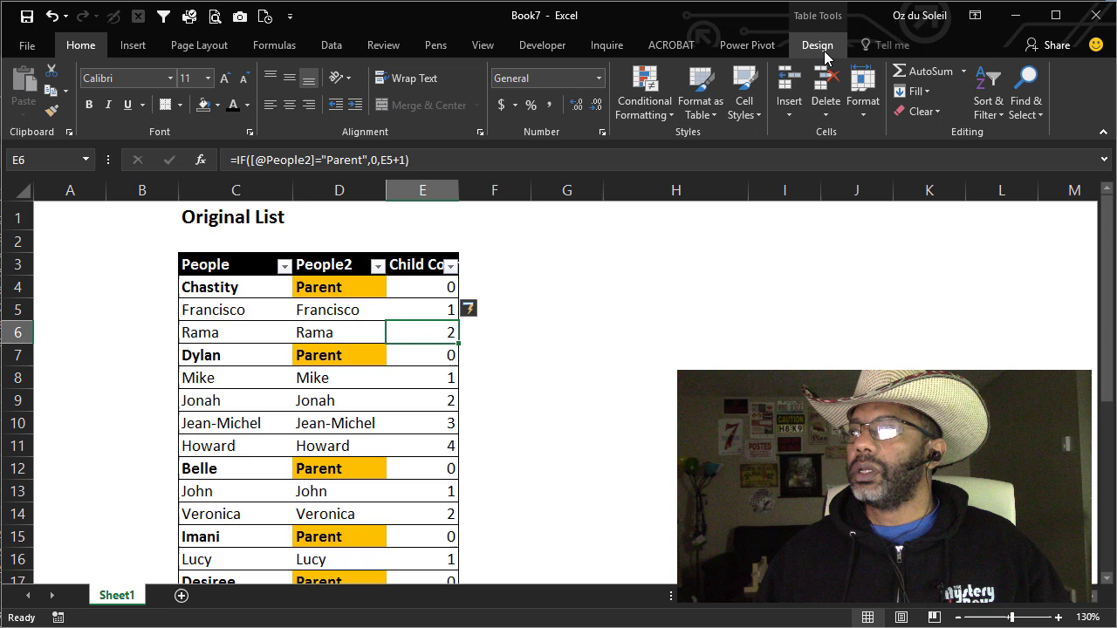
pyautogui.click(828, 36)
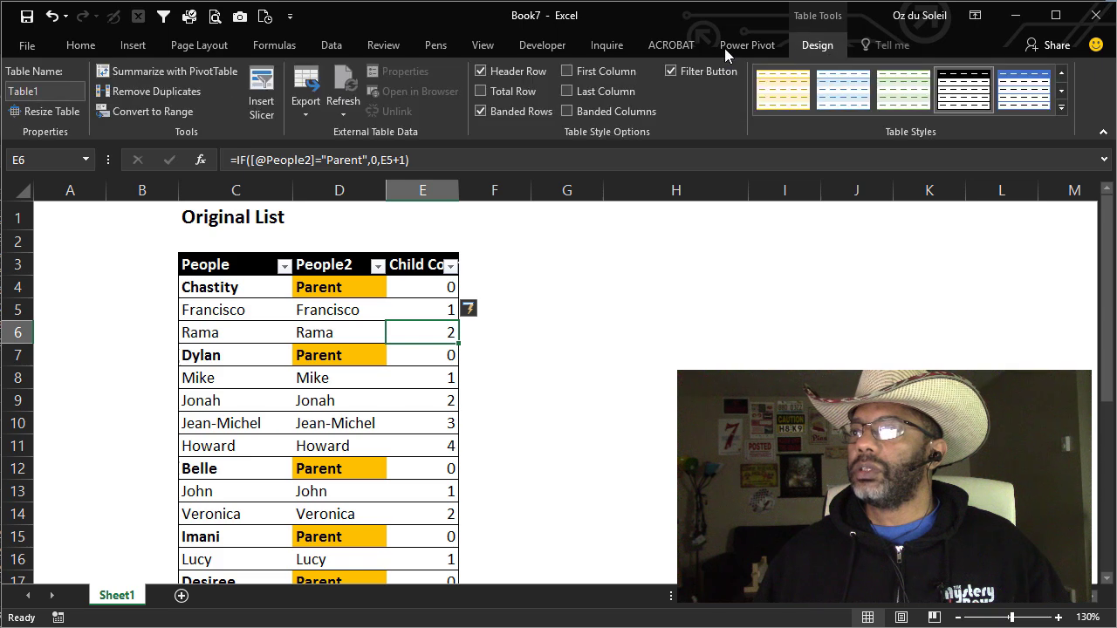
pyautogui.click(671, 71)
pyautogui.click(436, 424)
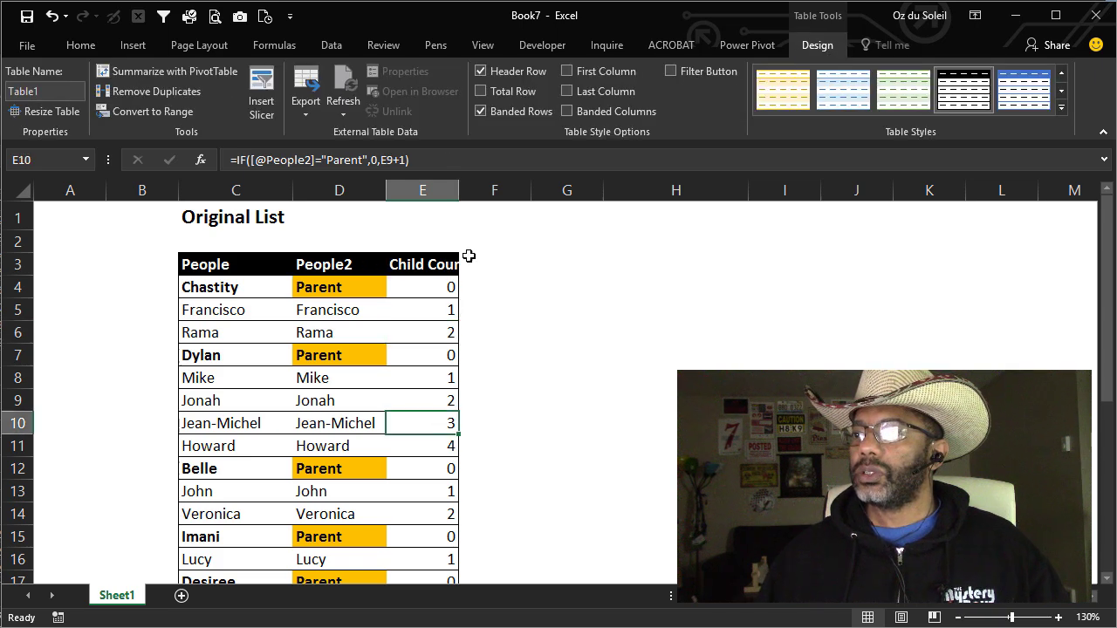
pyautogui.doubleClick(461, 184)
pyautogui.click(444, 382)
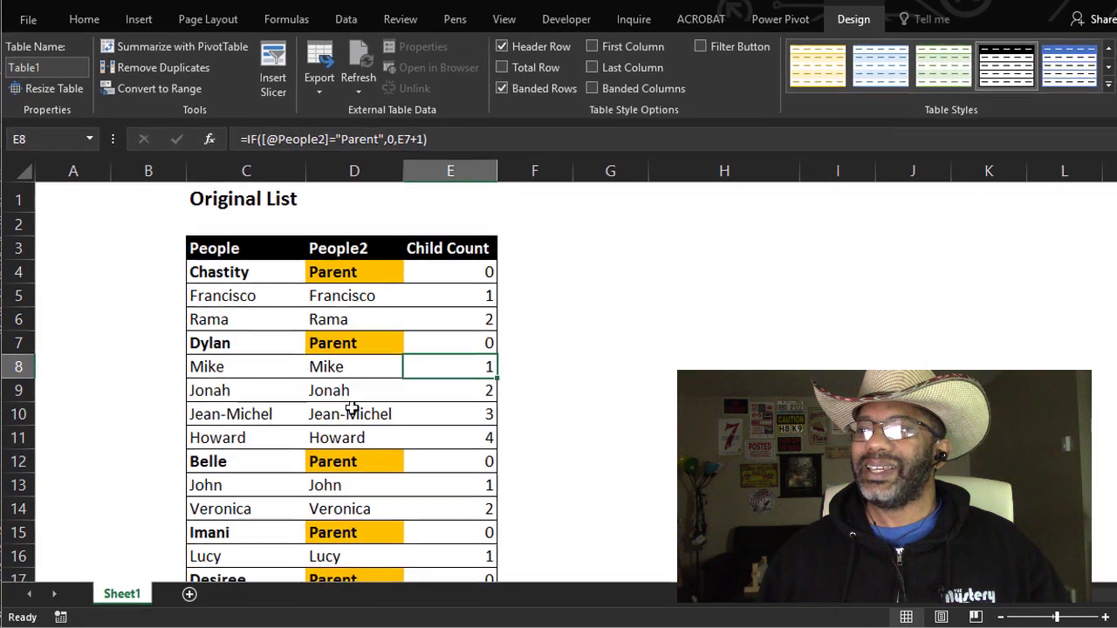
# Step: Load the table into the Query Editor and change the Child Count column's data type to Text
pyautogui.click(345, 19)
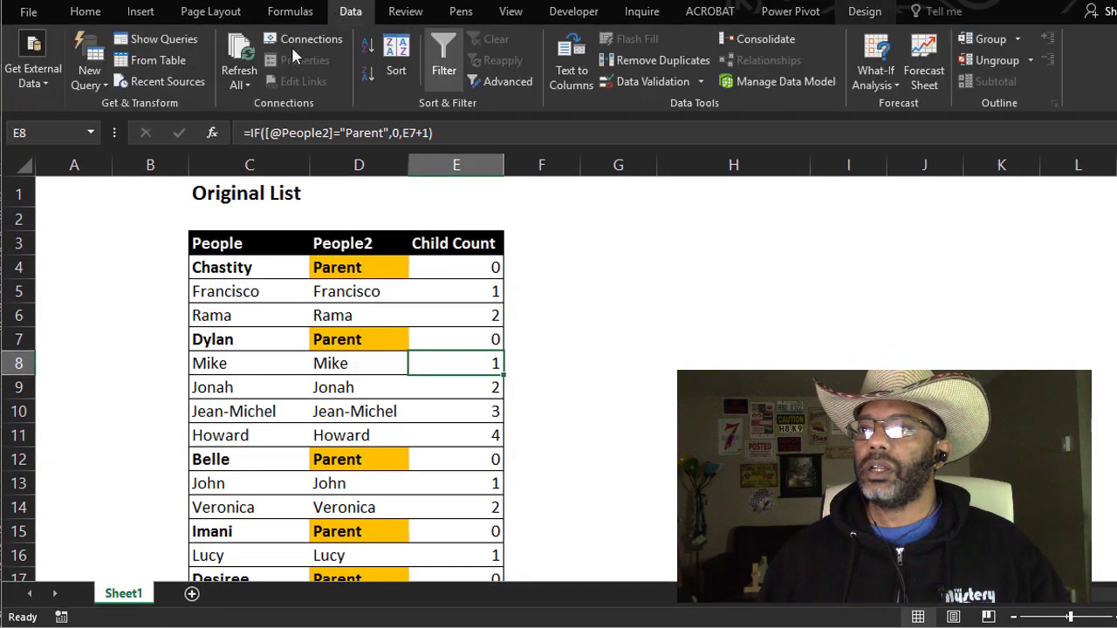
pyautogui.click(170, 54)
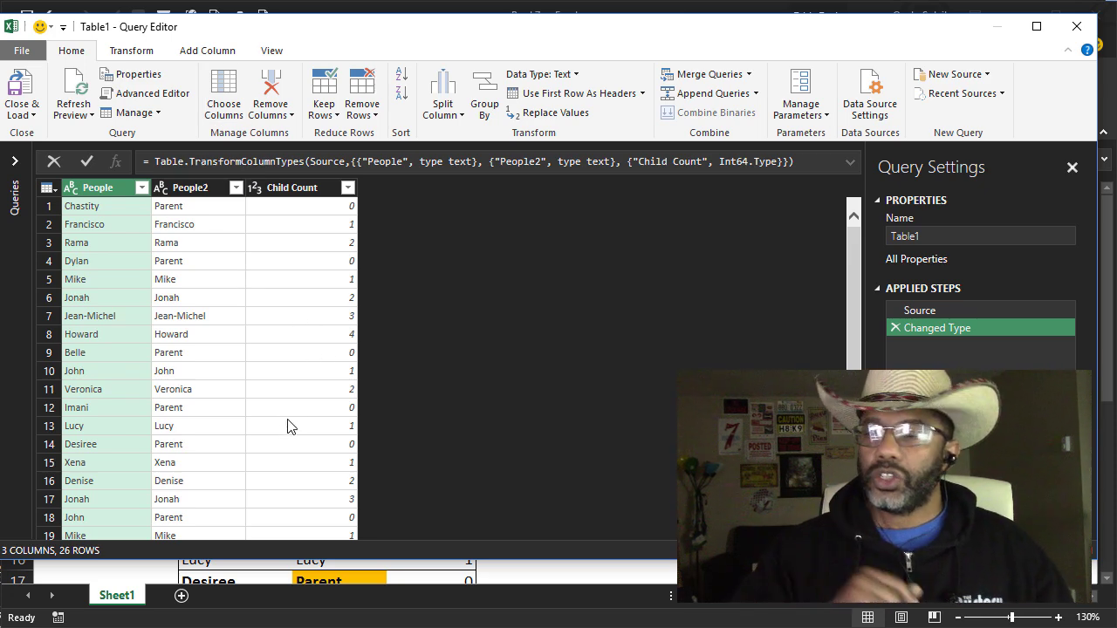
pyautogui.keyDown('ctrl'); pyautogui.click(288, 190); pyautogui.keyUp('ctrl')
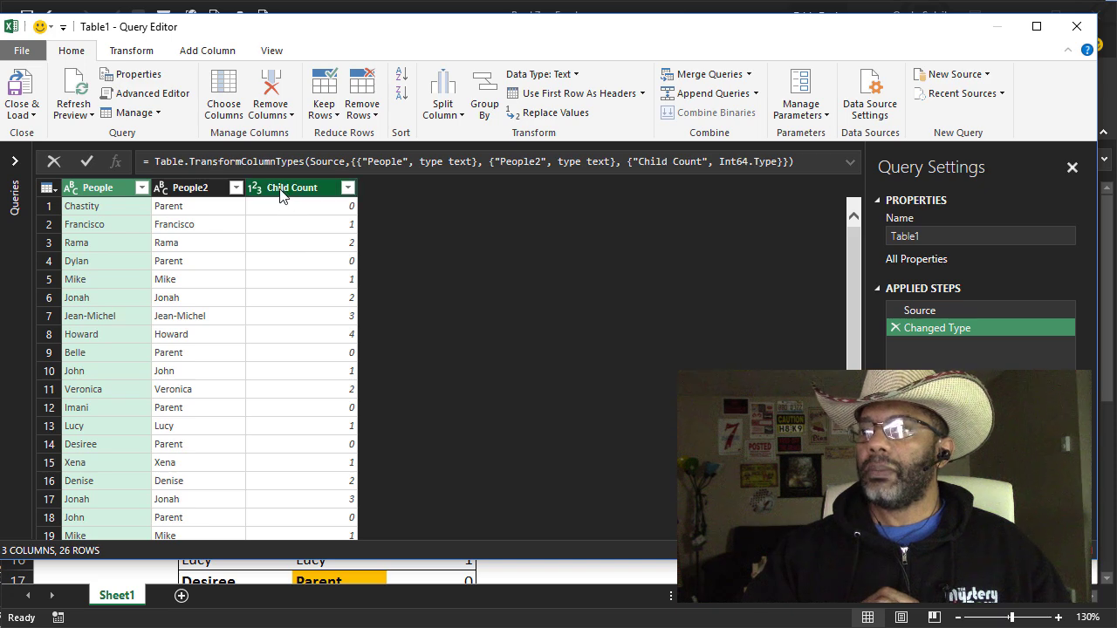
pyautogui.keyDown('ctrl'); pyautogui.click(280, 192); pyautogui.keyUp('ctrl')
pyautogui.click(253, 188)
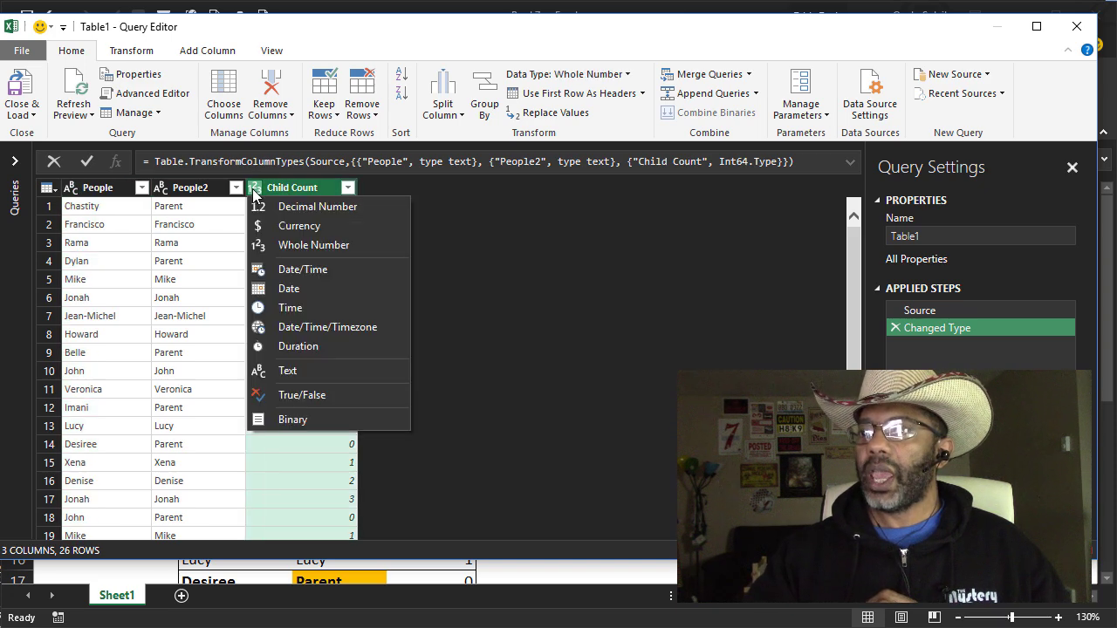
pyautogui.click(264, 369)
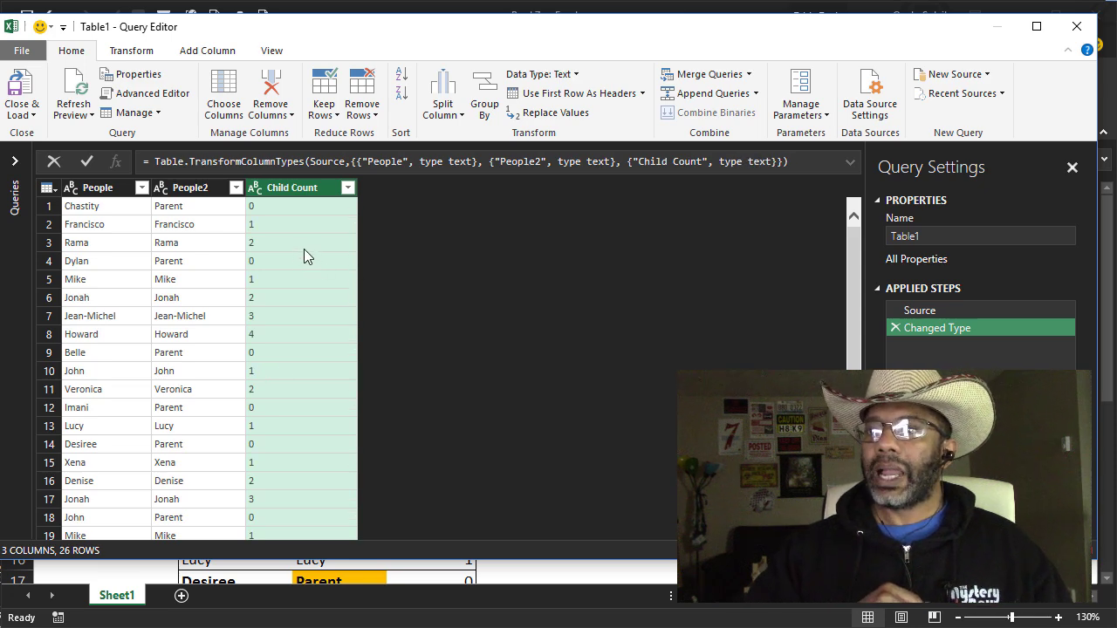
# Step: Add a custom column named Children with the formula ="Child "&[Child Count]
pyautogui.click(206, 53)
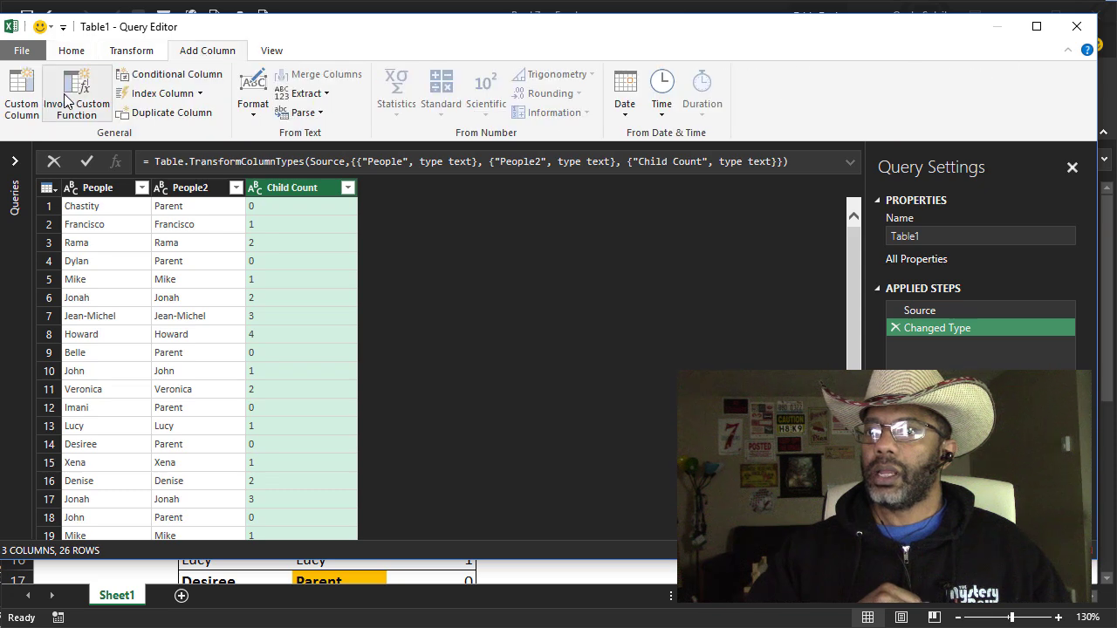
pyautogui.click(25, 90)
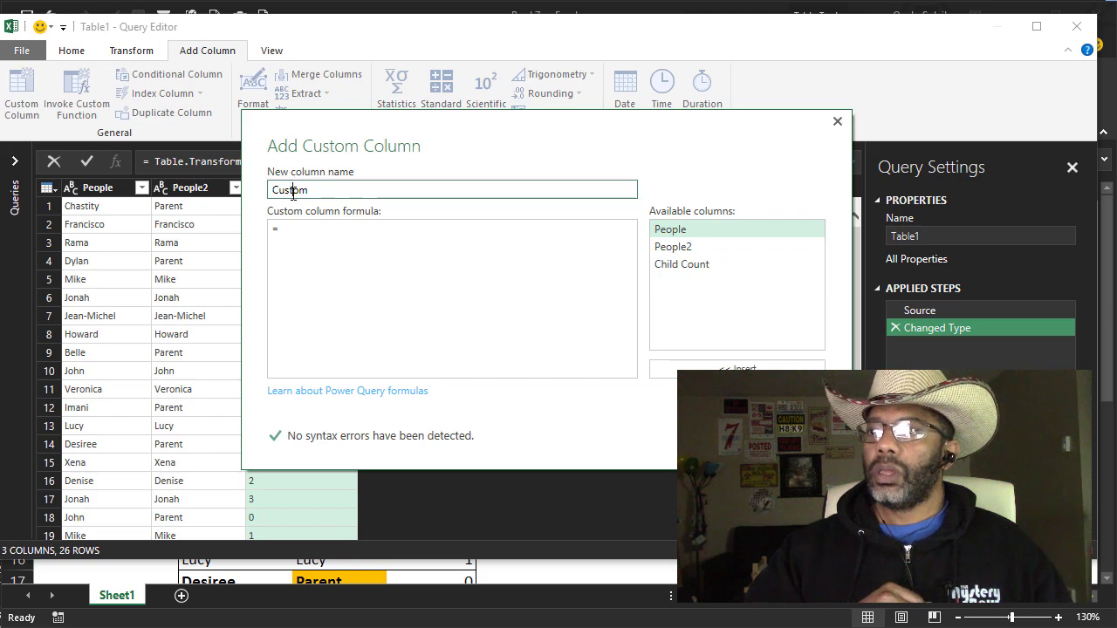
pyautogui.doubleClick(293, 192)
pyautogui.write('Chil')
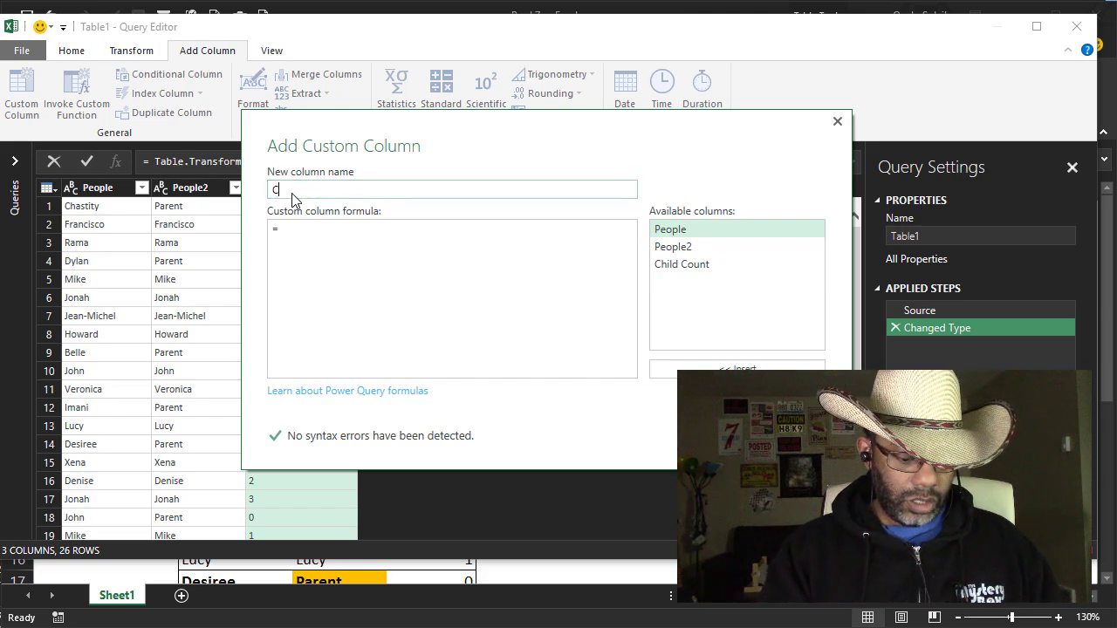
pyautogui.write('dren')
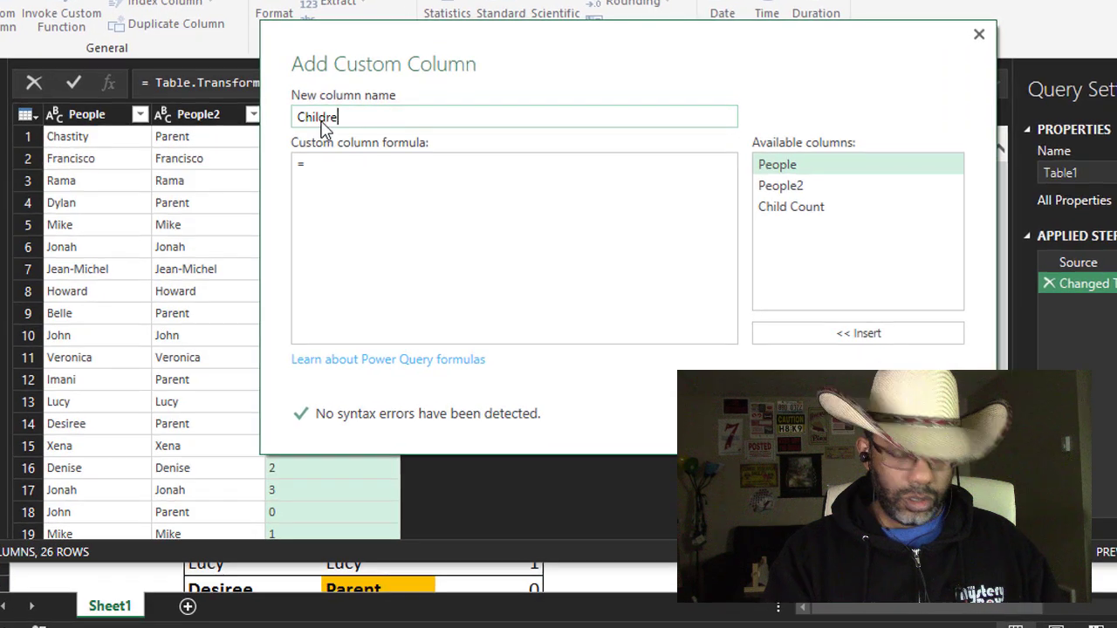
pyautogui.click(339, 171)
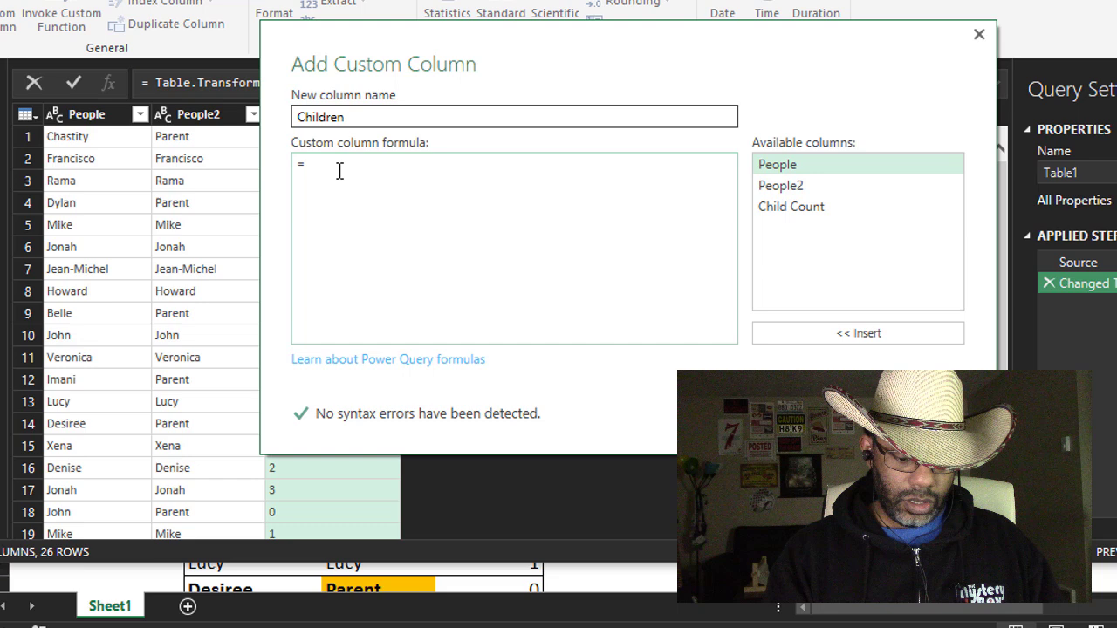
pyautogui.write('"Child ')
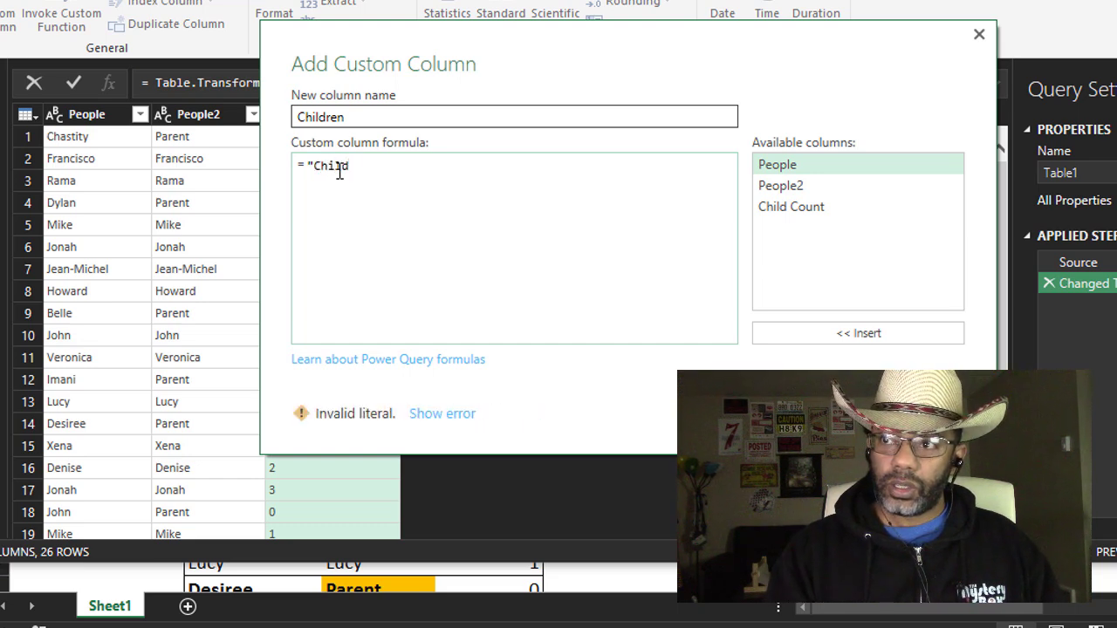
pyautogui.write('"')
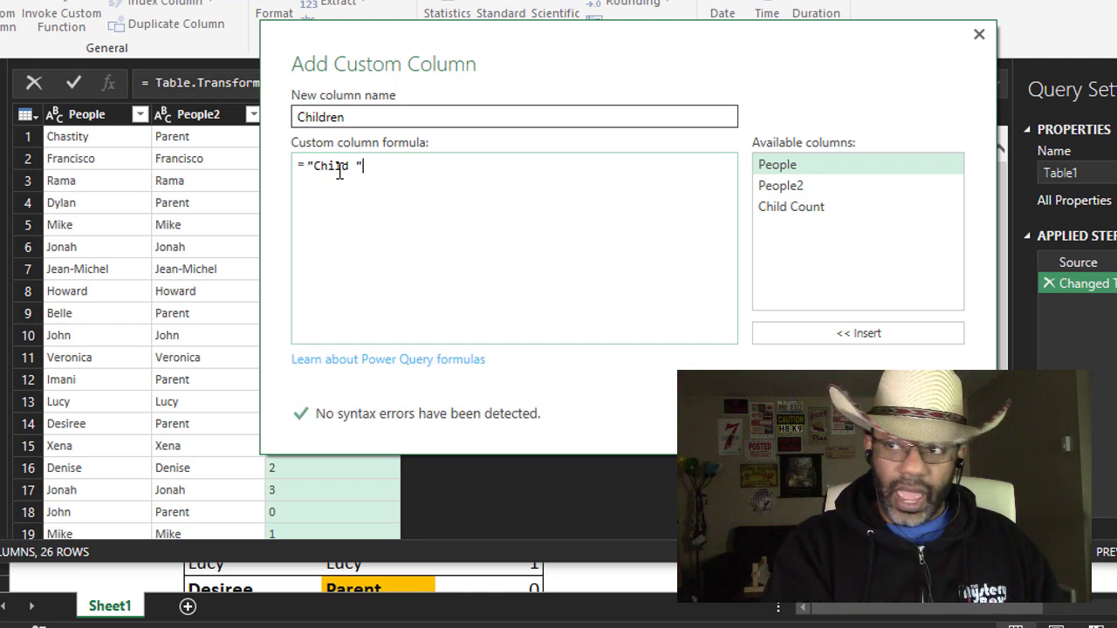
pyautogui.write('&')
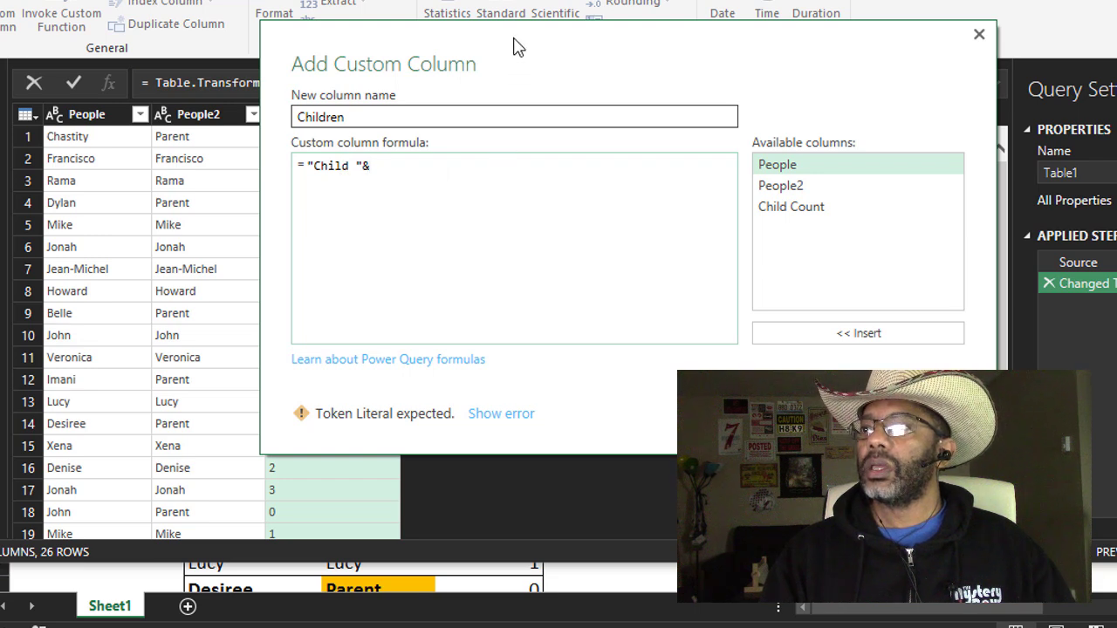
pyautogui.moveTo(514, 43); pyautogui.dragTo(576, 44)
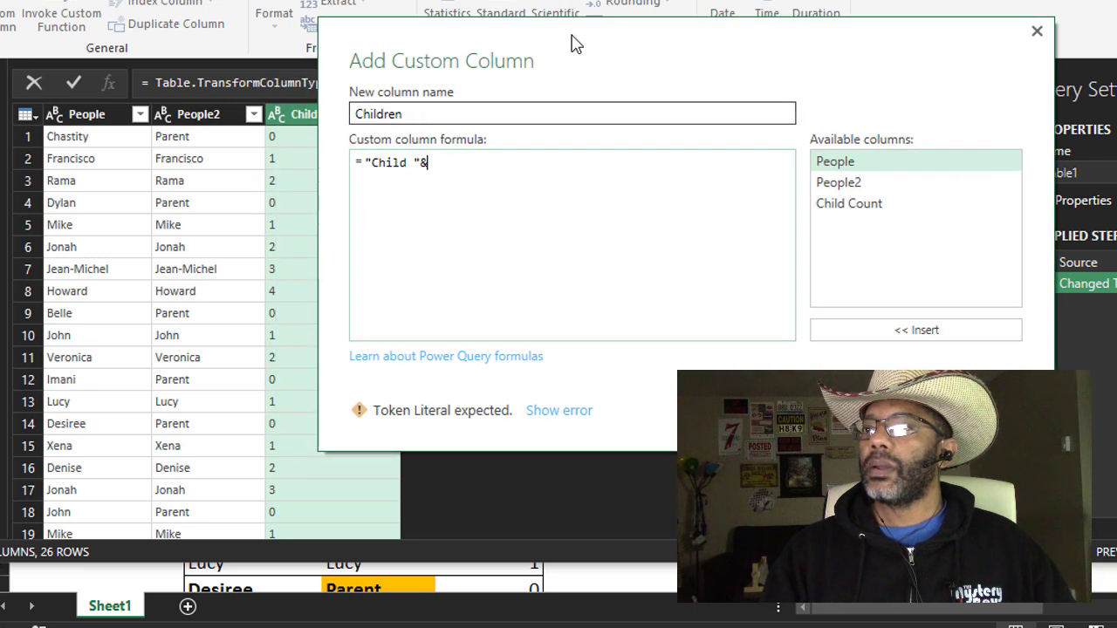
pyautogui.doubleClick(773, 211)
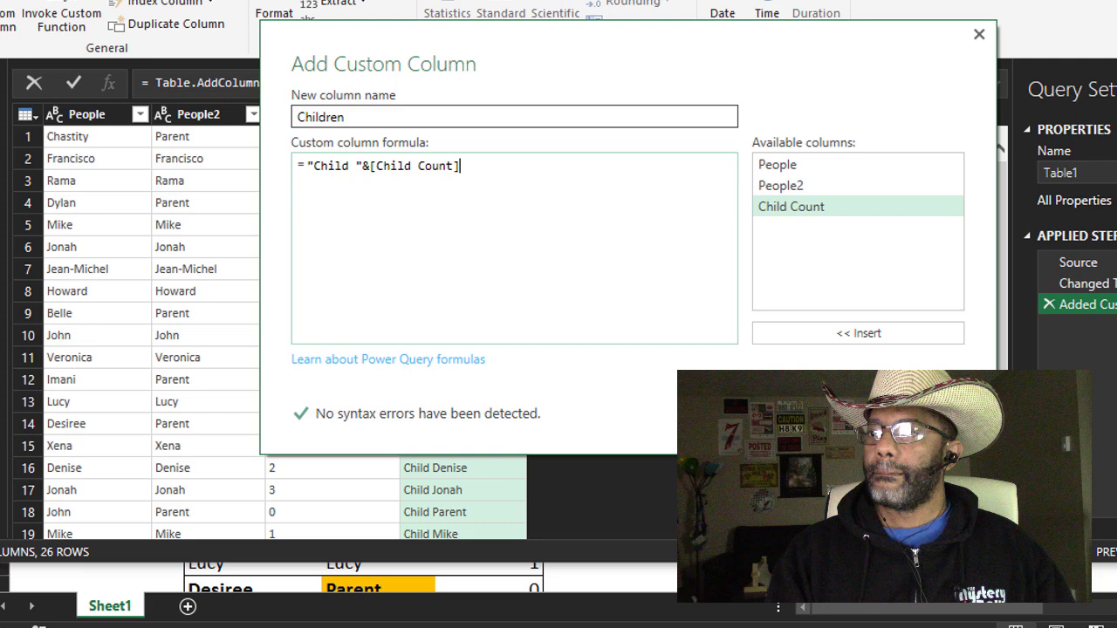
pyautogui.click(881, 432)
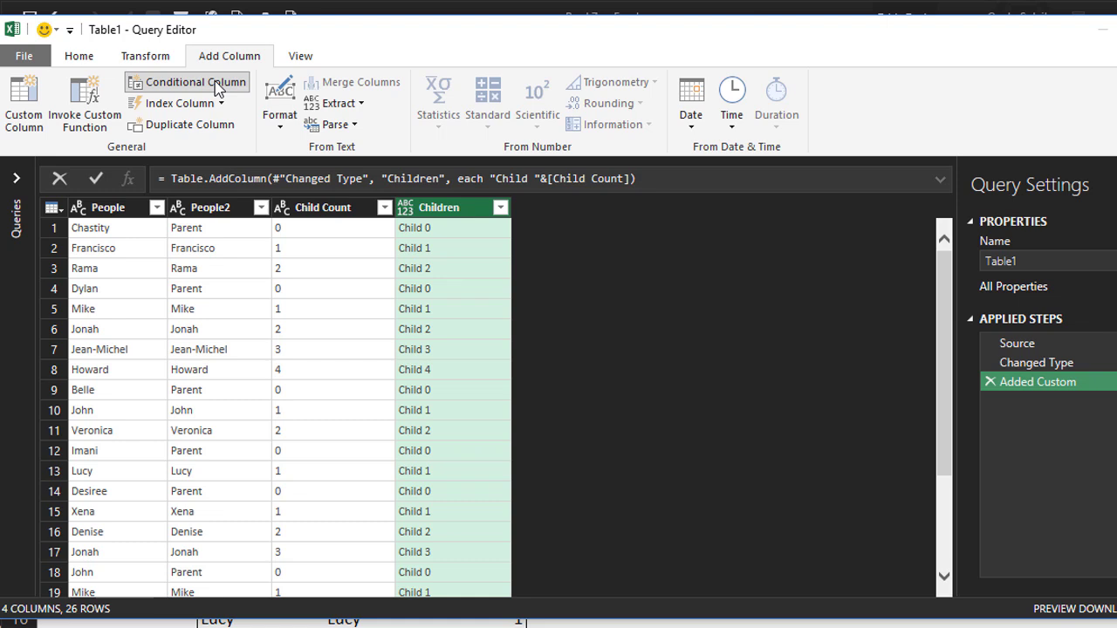
# Step: Start a conditional column named Parents with the condition that Children equals Child 0
pyautogui.click(212, 48)
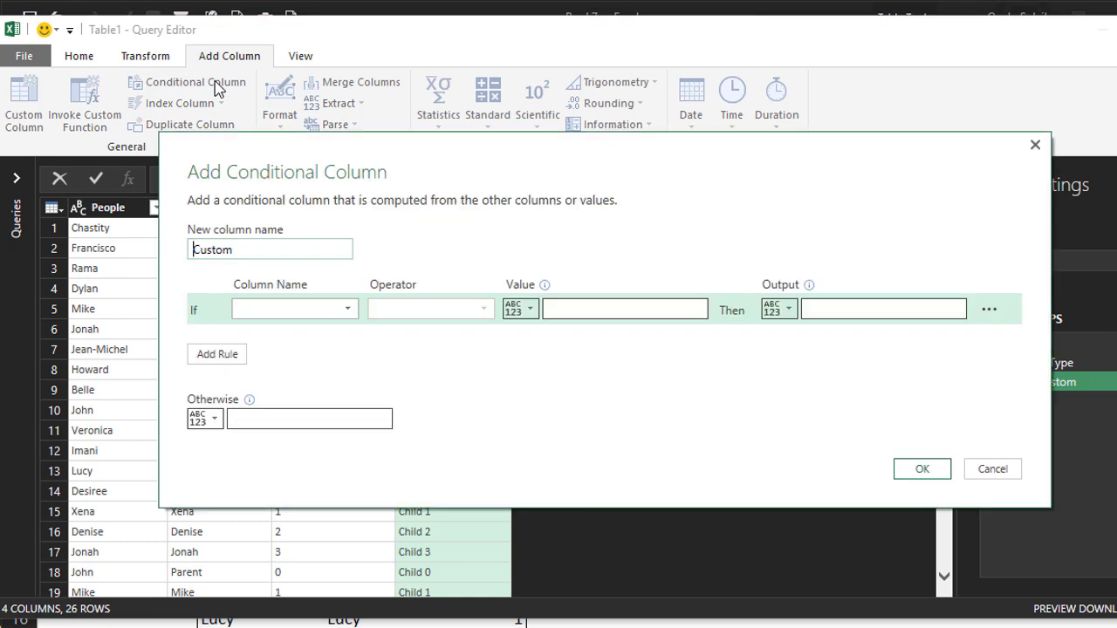
pyautogui.doubleClick(292, 253)
pyautogui.write('Parents')
pyautogui.click(273, 311)
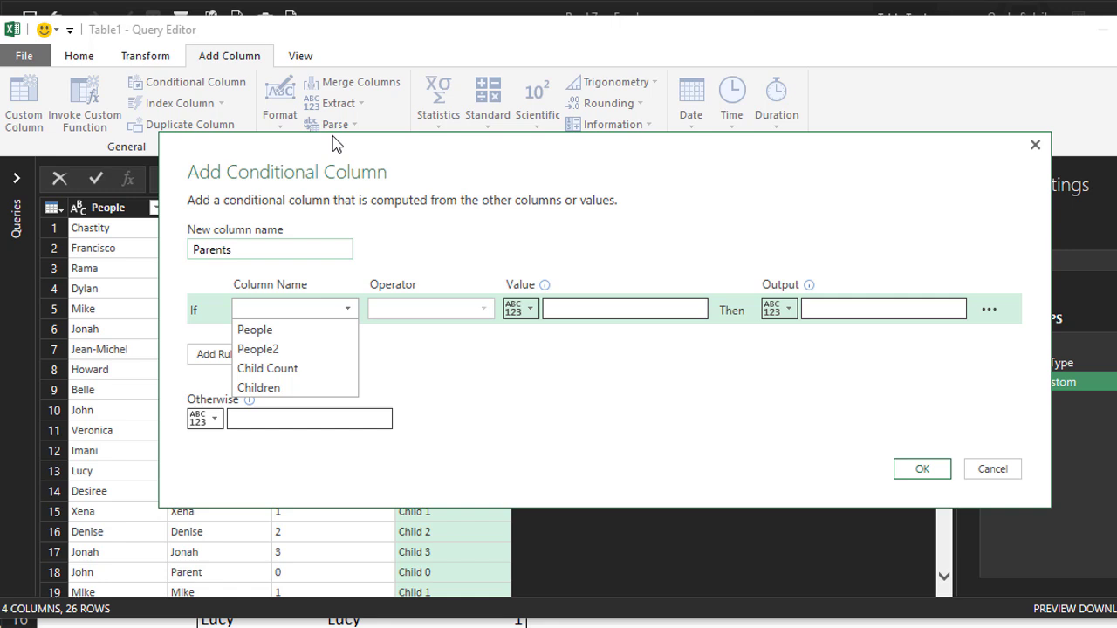
pyautogui.moveTo(331, 147); pyautogui.dragTo(680, 152)
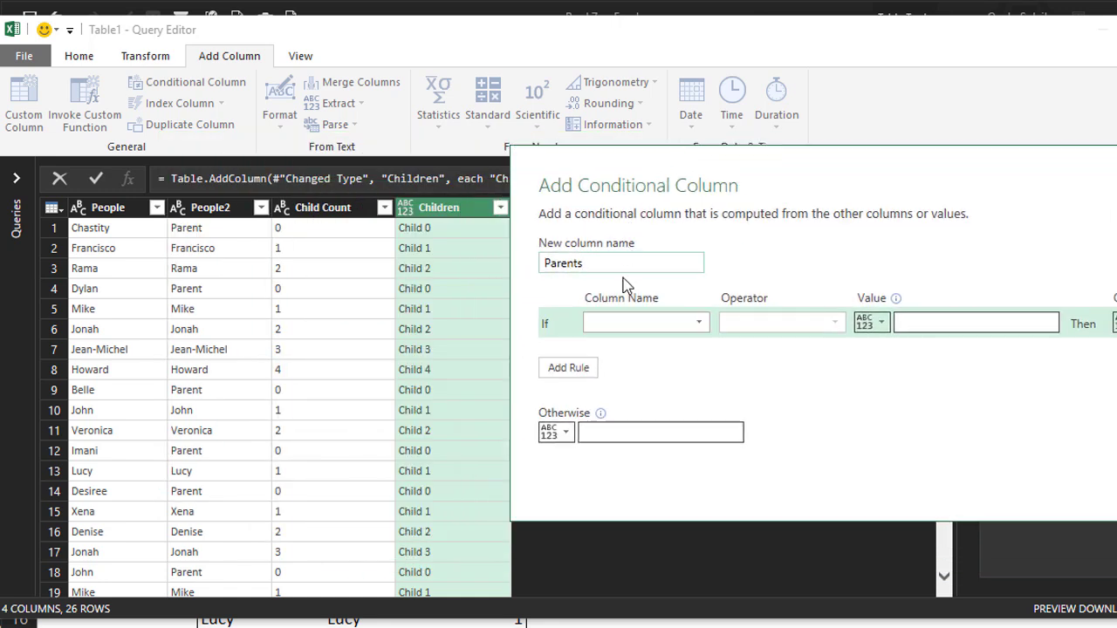
pyautogui.click(632, 323)
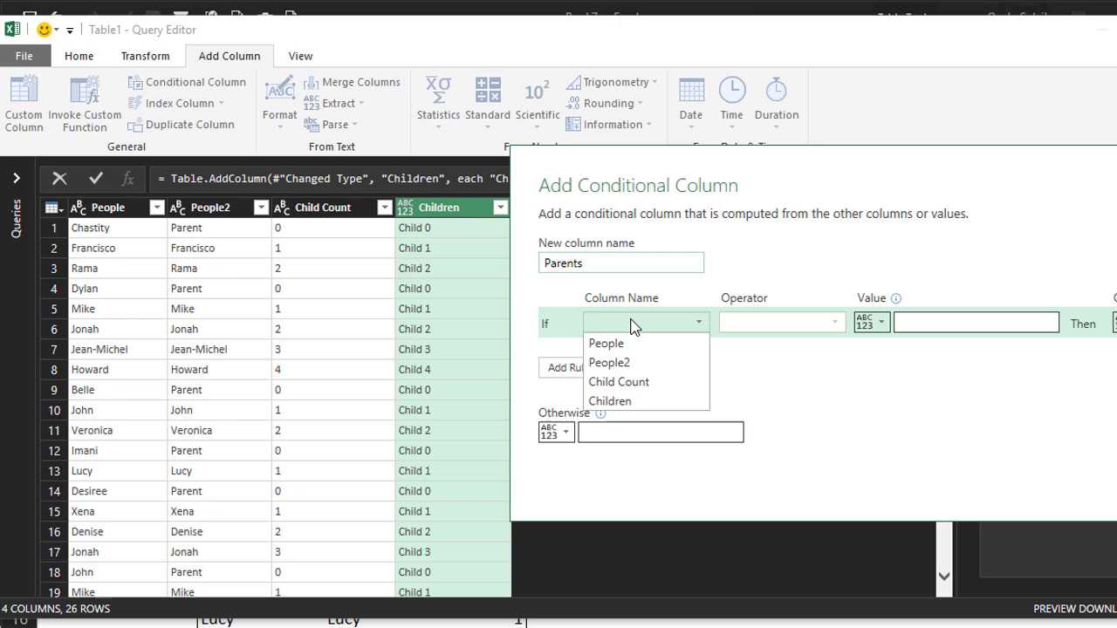
pyautogui.click(621, 403)
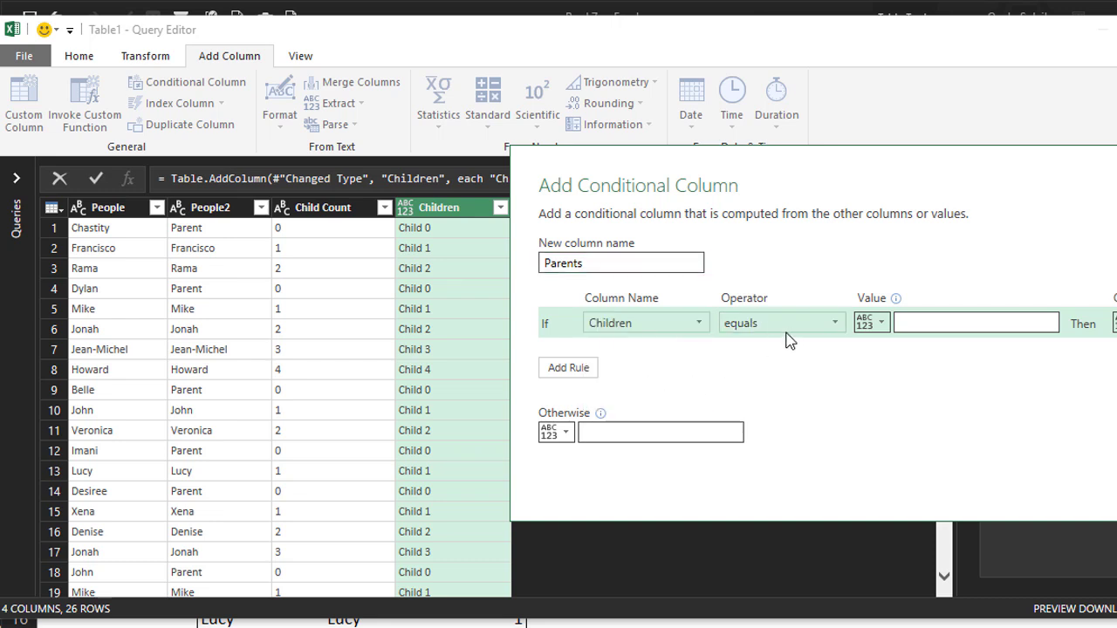
pyautogui.click(952, 325)
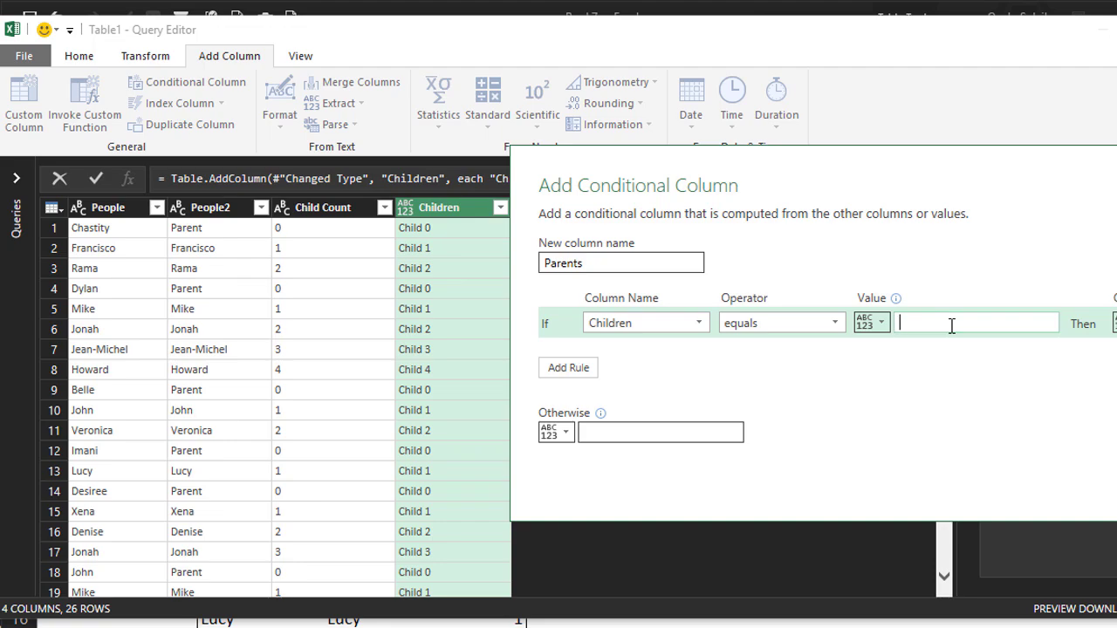
pyautogui.write('Child 0')
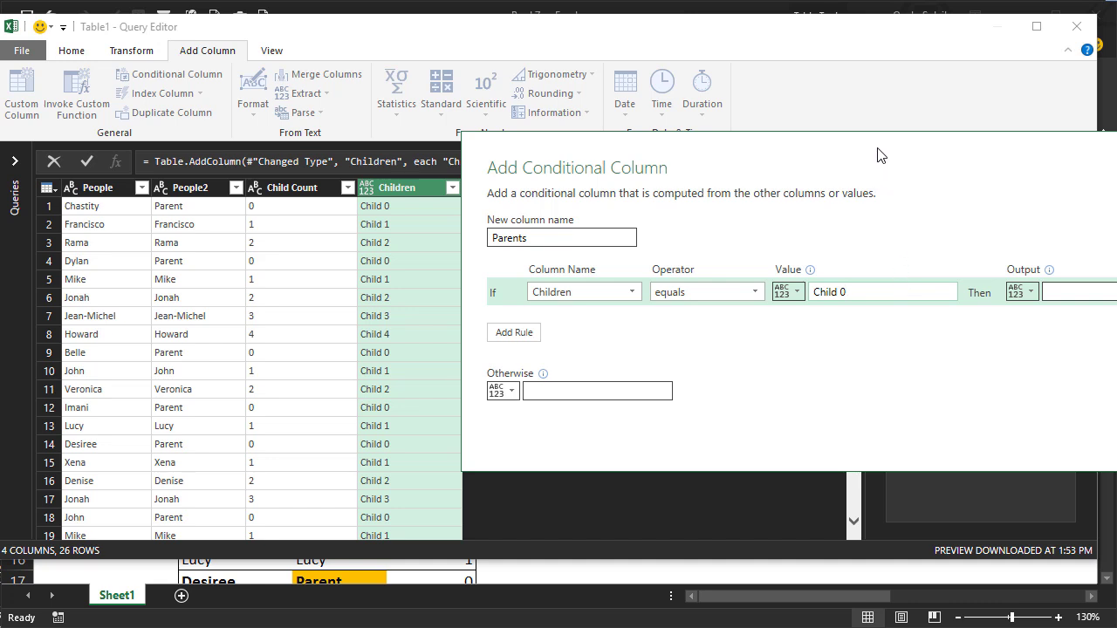
# Step: Set the condition's output to the People column and the otherwise value to null, and create the Parents column
pyautogui.moveTo(873, 151); pyautogui.dragTo(698, 170)
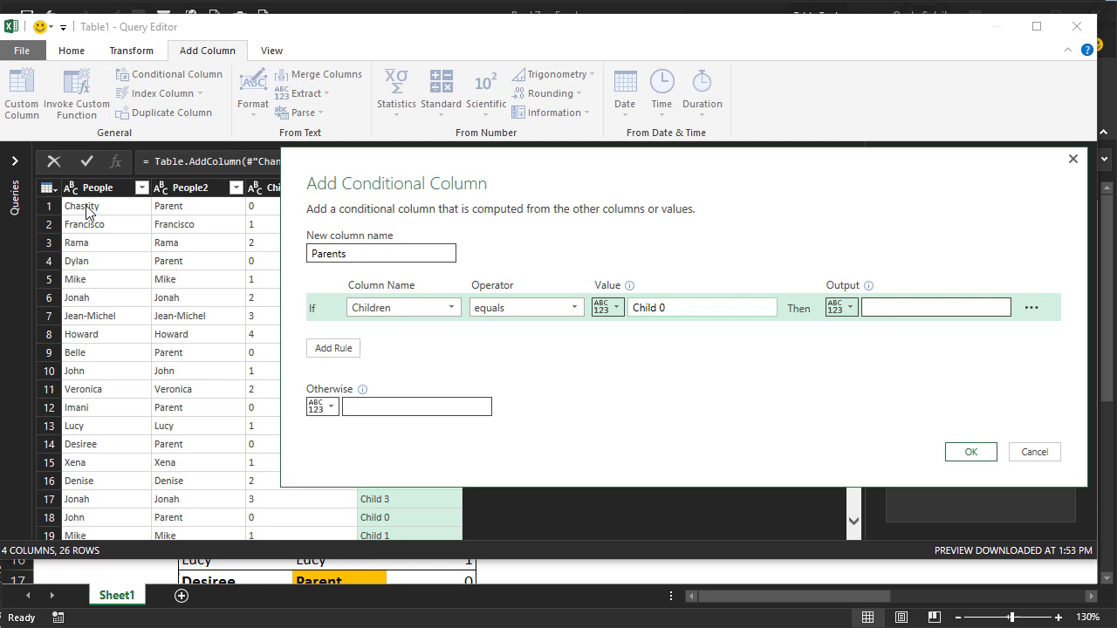
pyautogui.click(831, 307)
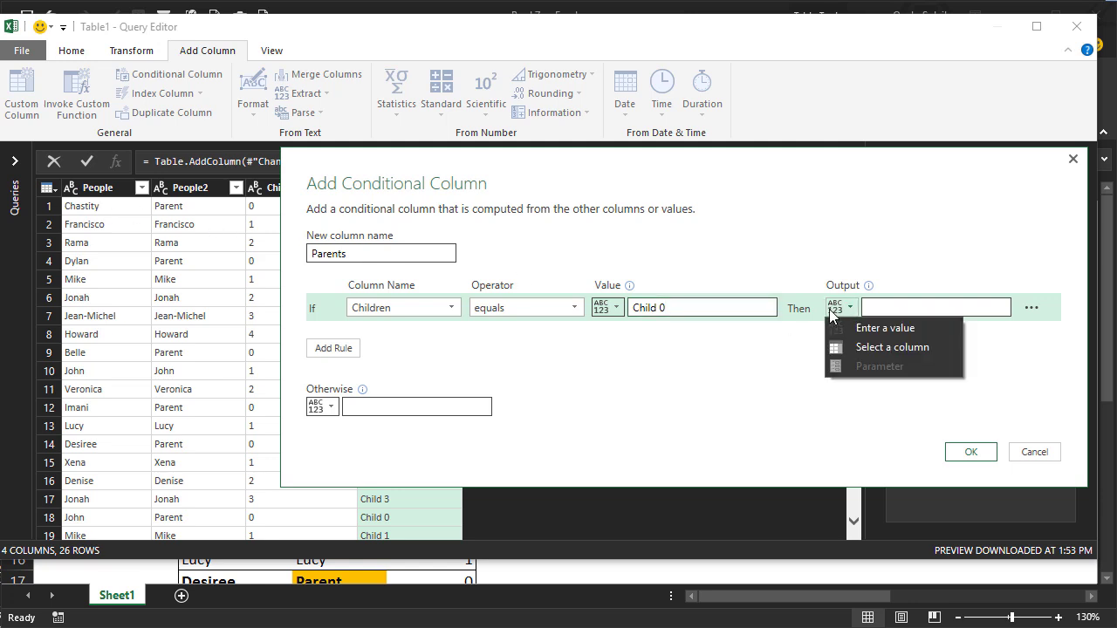
pyautogui.click(866, 347)
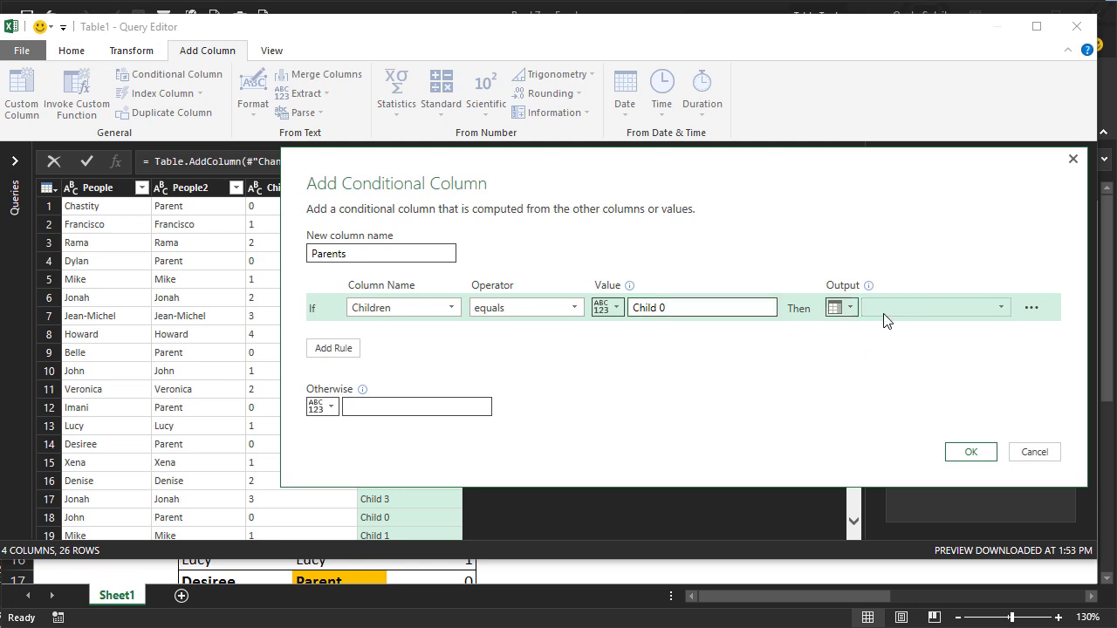
pyautogui.click(887, 311)
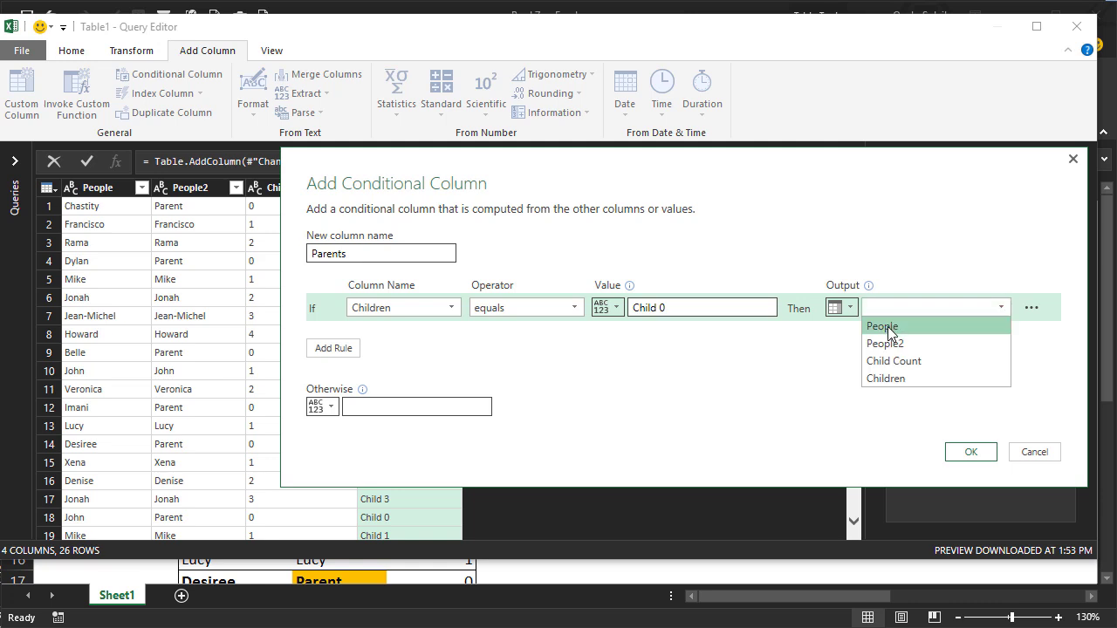
pyautogui.click(887, 327)
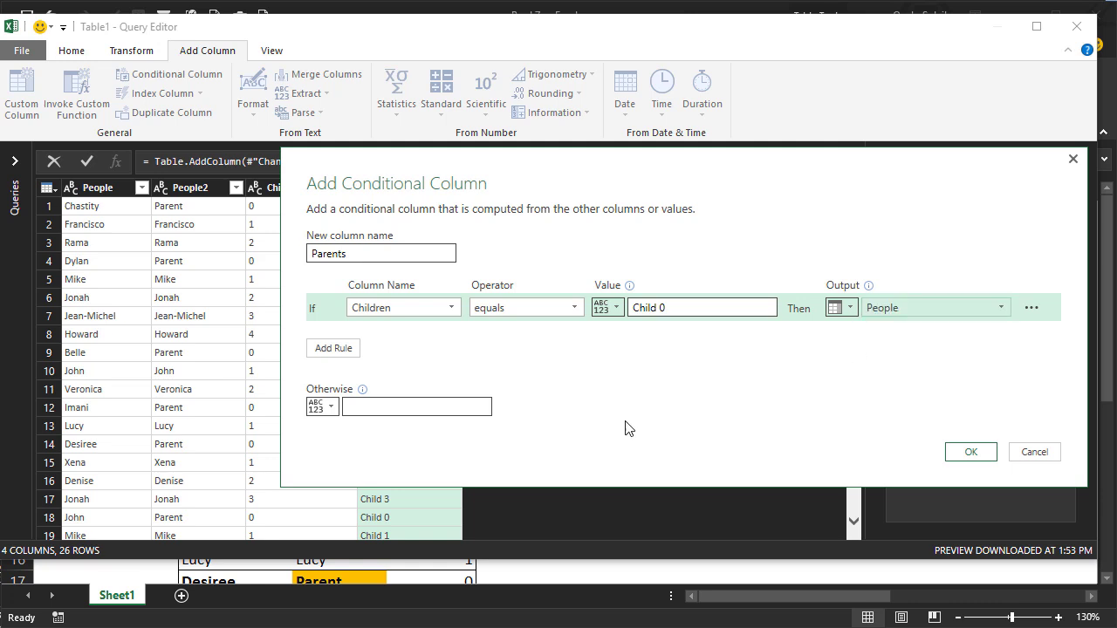
pyautogui.click(423, 405)
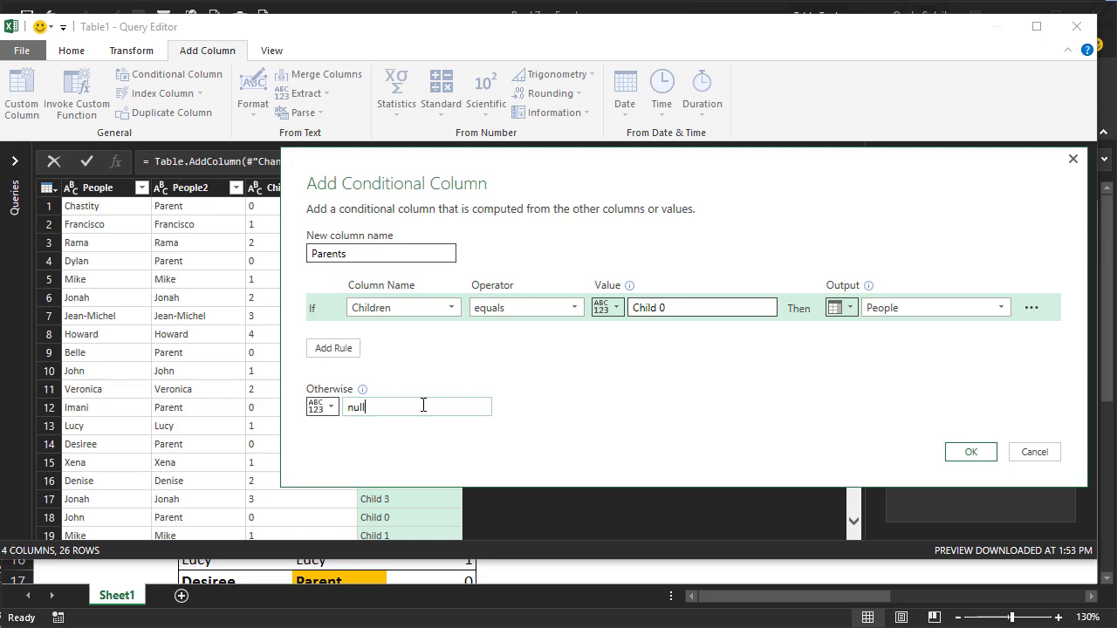
pyautogui.click(971, 451)
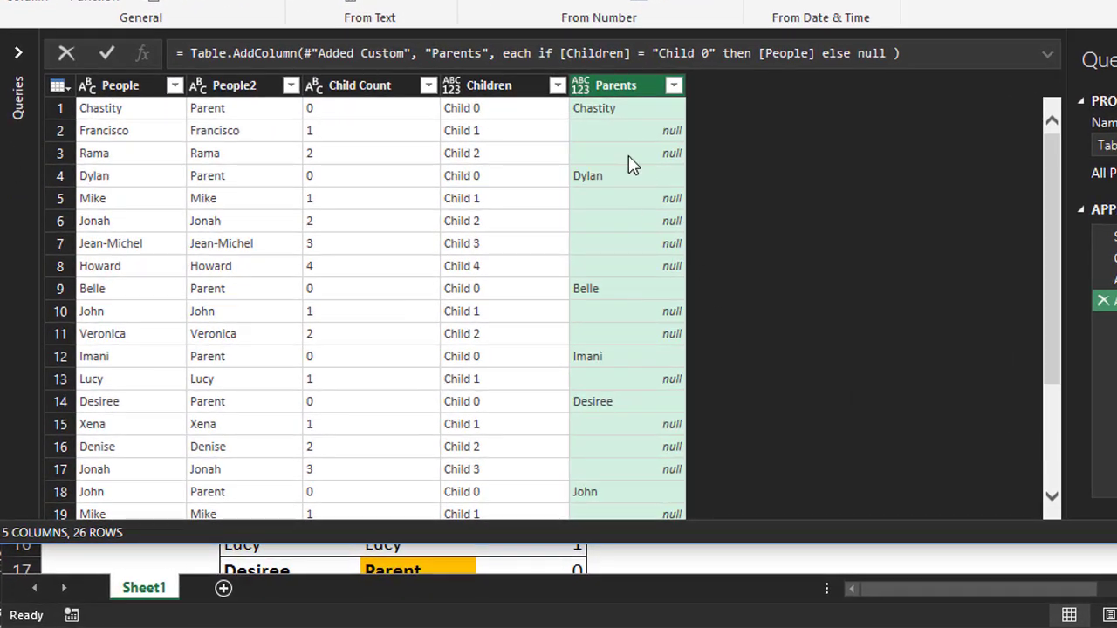
# Step: Fill the Parents column down so each null takes the parent name above it
pyautogui.rightClick(620, 86)
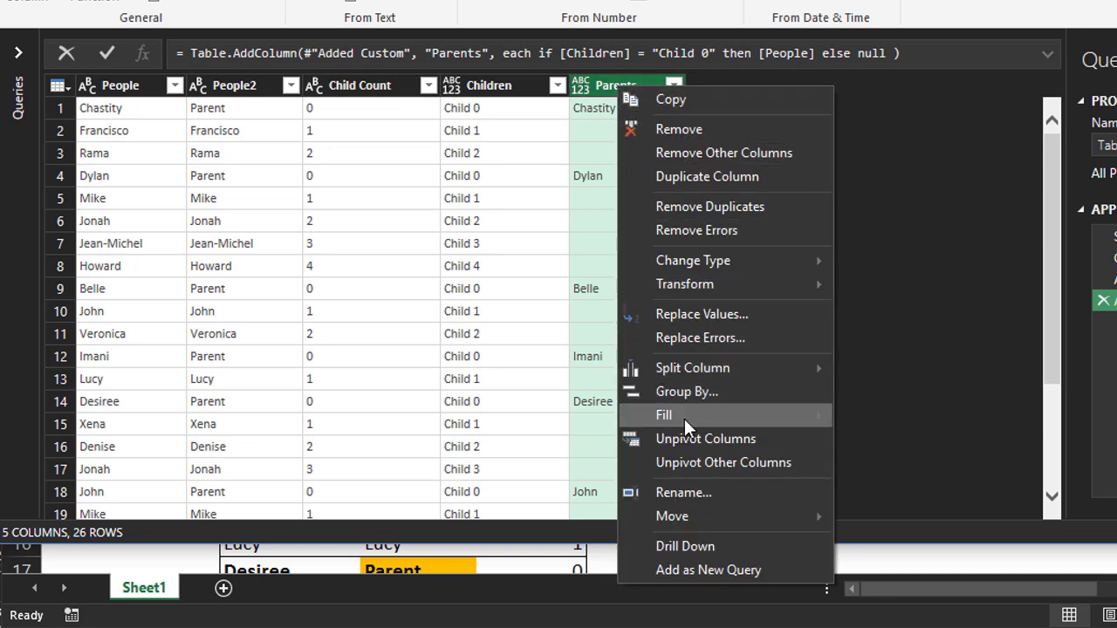
pyautogui.moveTo(686, 419)
pyautogui.click(909, 421)
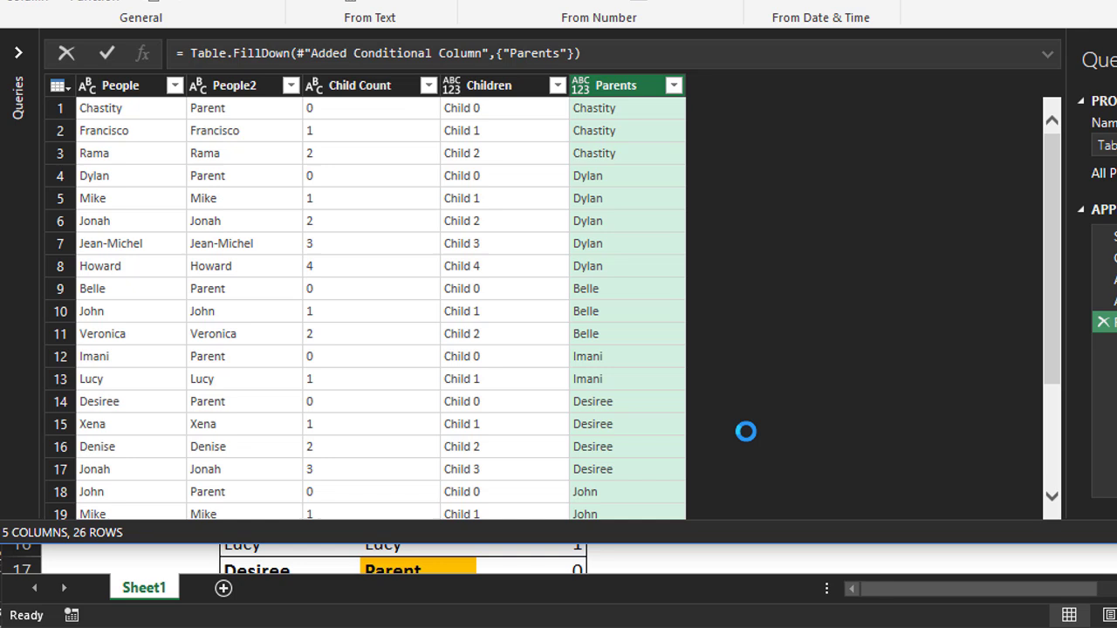
# Step: Remove the People column and move the Parents column to the front of the table
pyautogui.rightClick(121, 89)
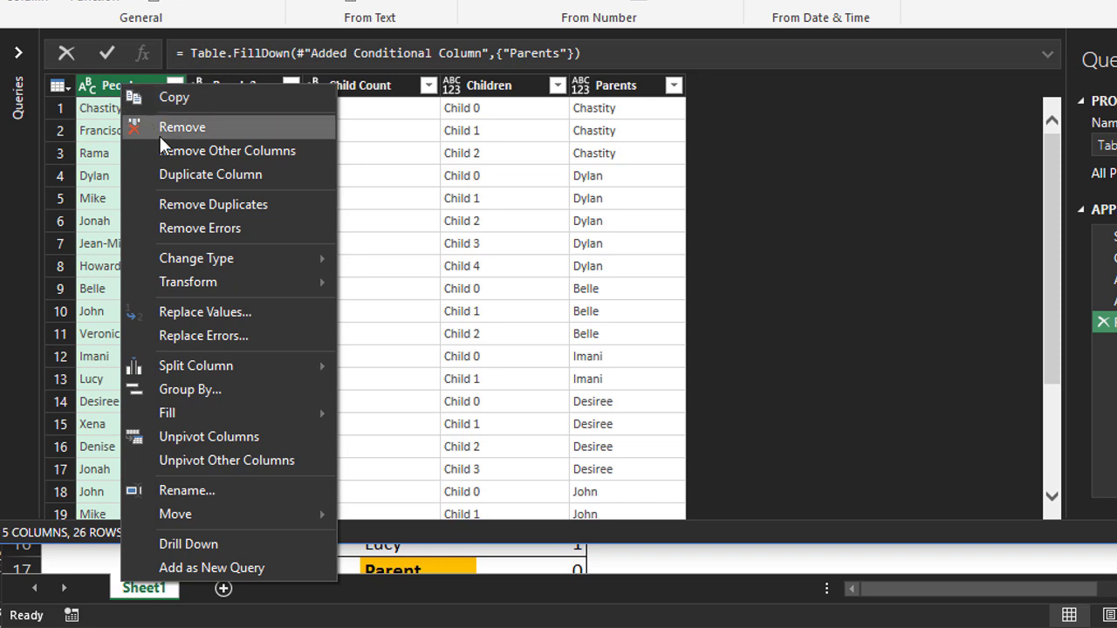
pyautogui.click(159, 131)
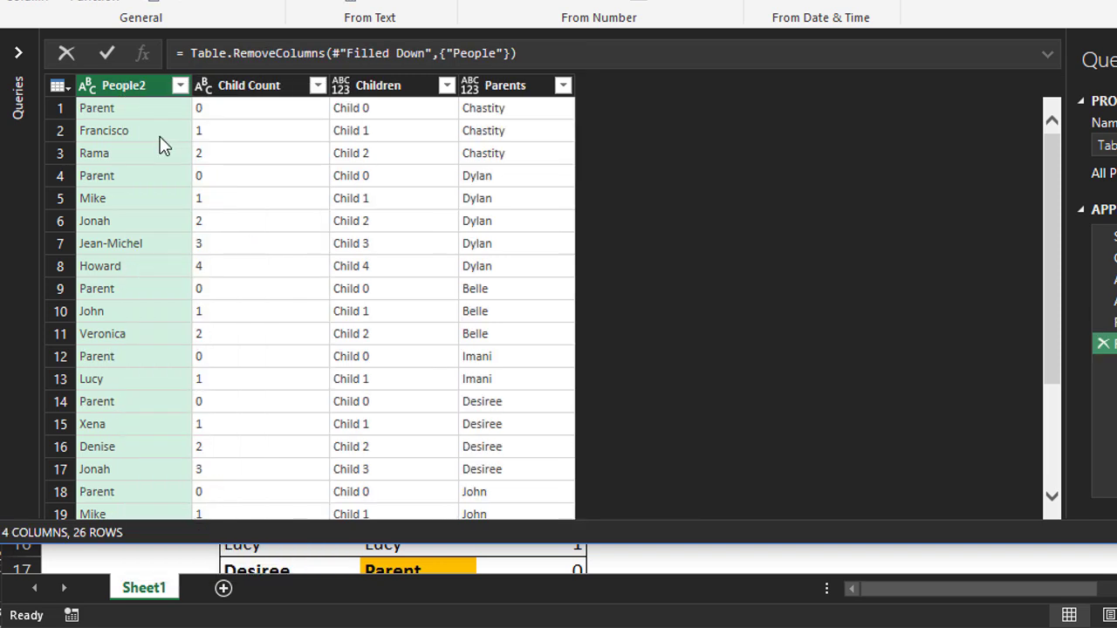
pyautogui.doubleClick(489, 87)
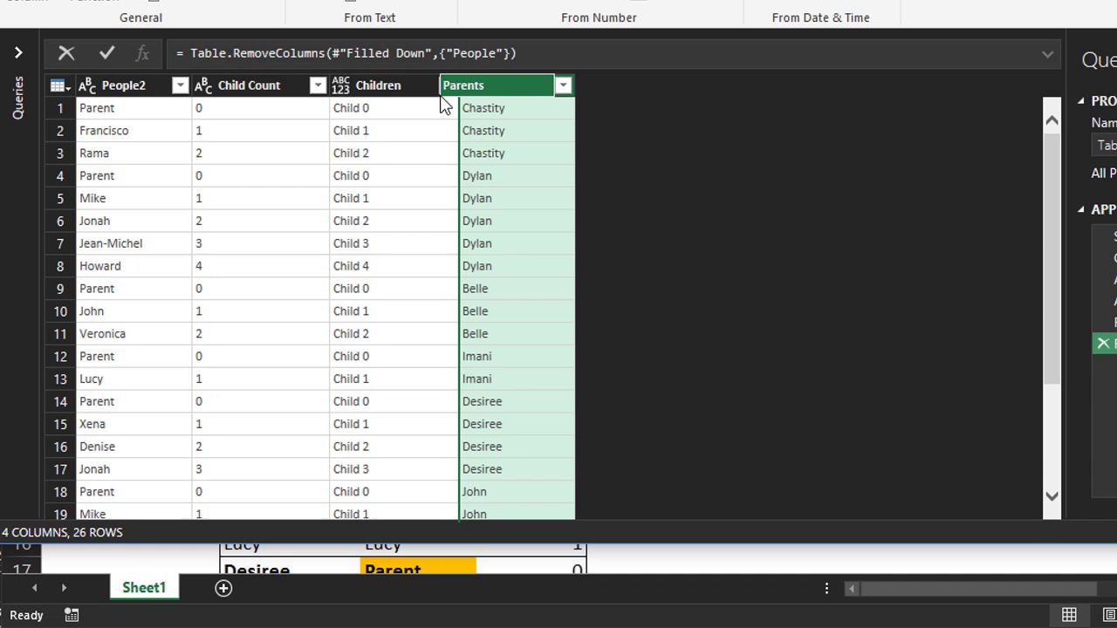
pyautogui.moveTo(445, 103); pyautogui.dragTo(109, 113)
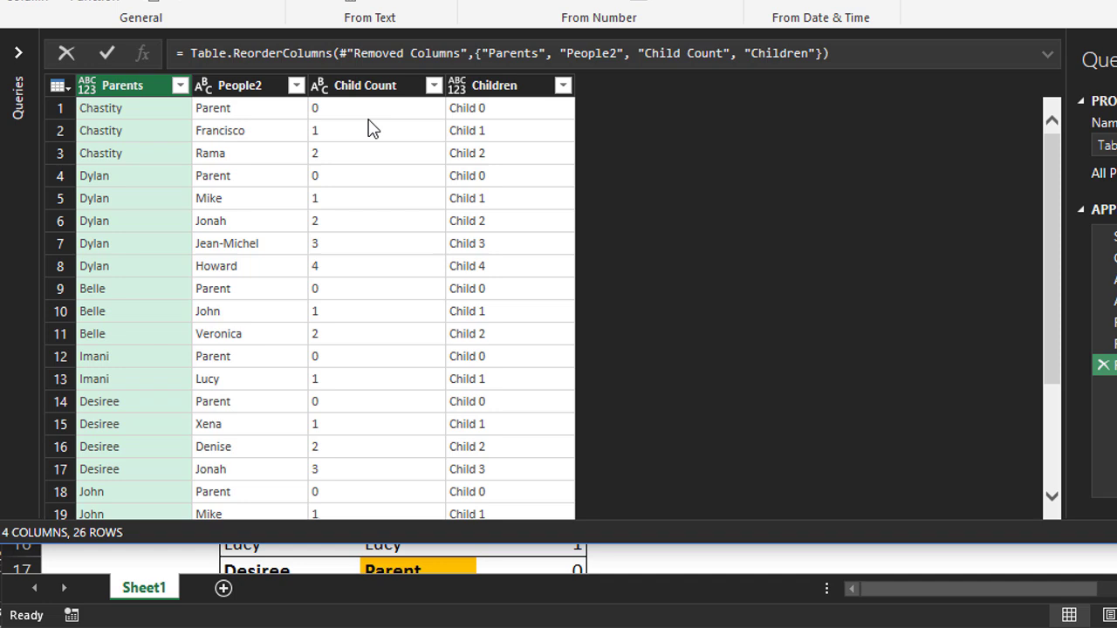
# Step: Filter the Parent entries out of the People2 column and remove the Child Count column
pyautogui.click(296, 86)
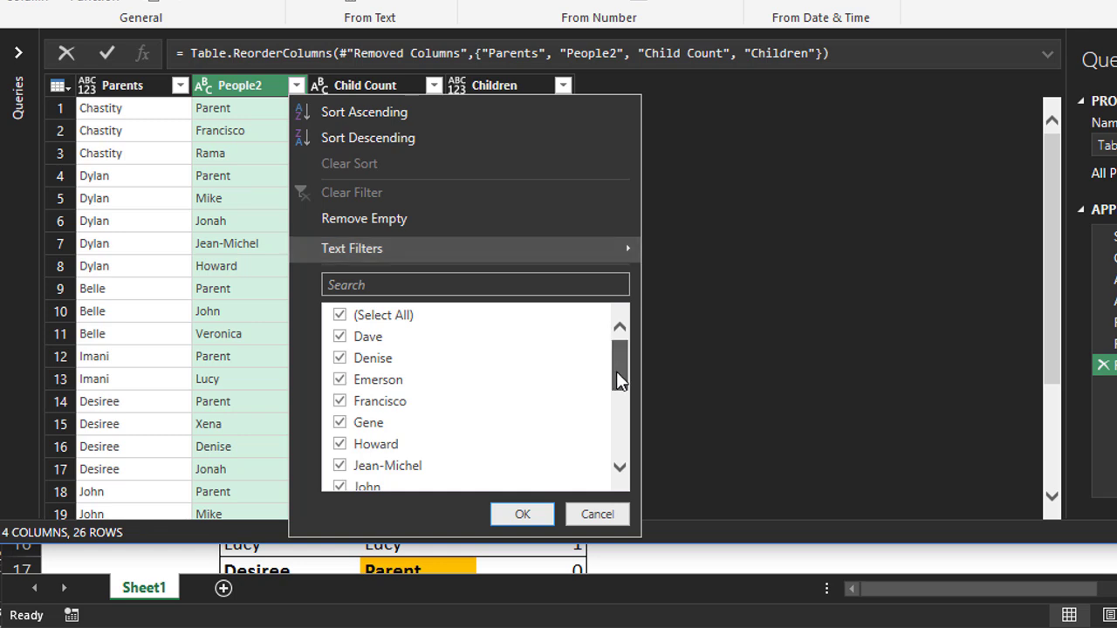
pyautogui.moveTo(616, 371); pyautogui.dragTo(612, 422)
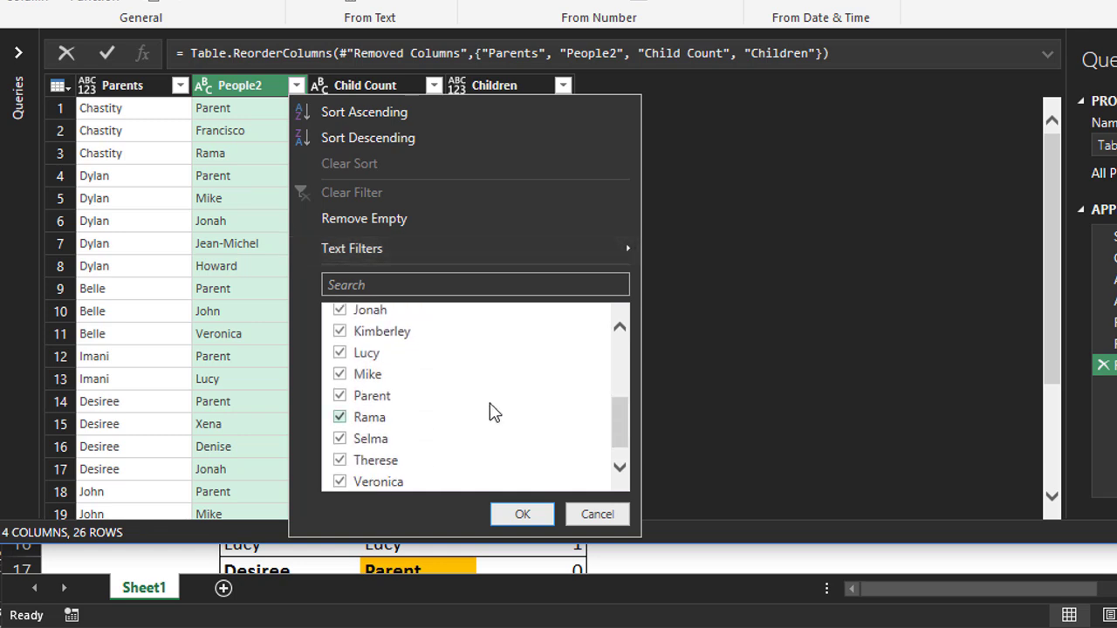
pyautogui.click(341, 397)
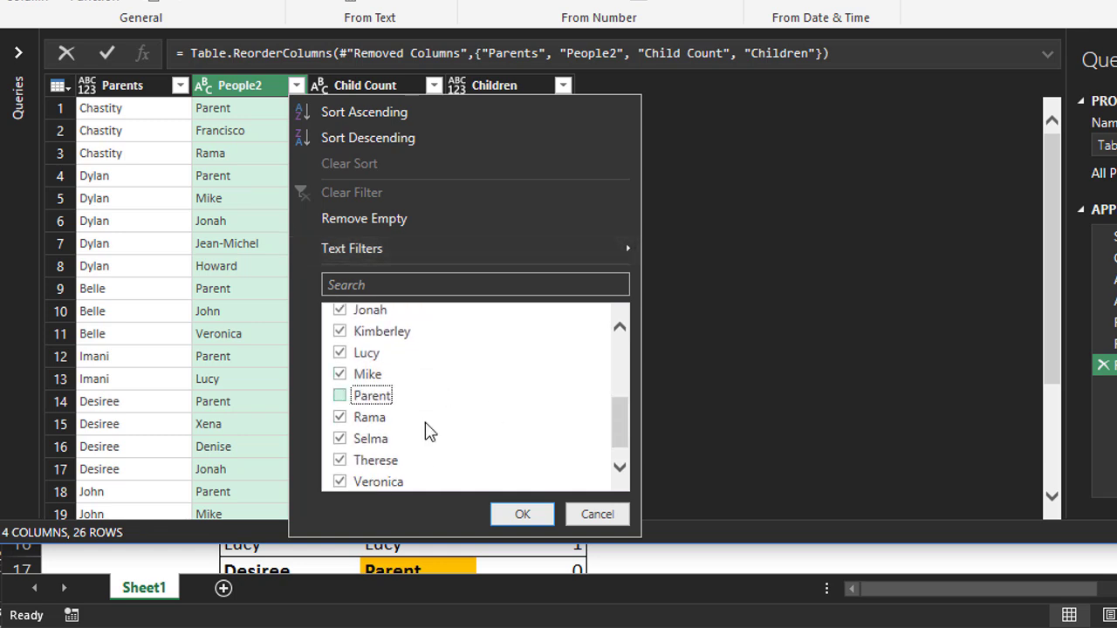
pyautogui.click(522, 514)
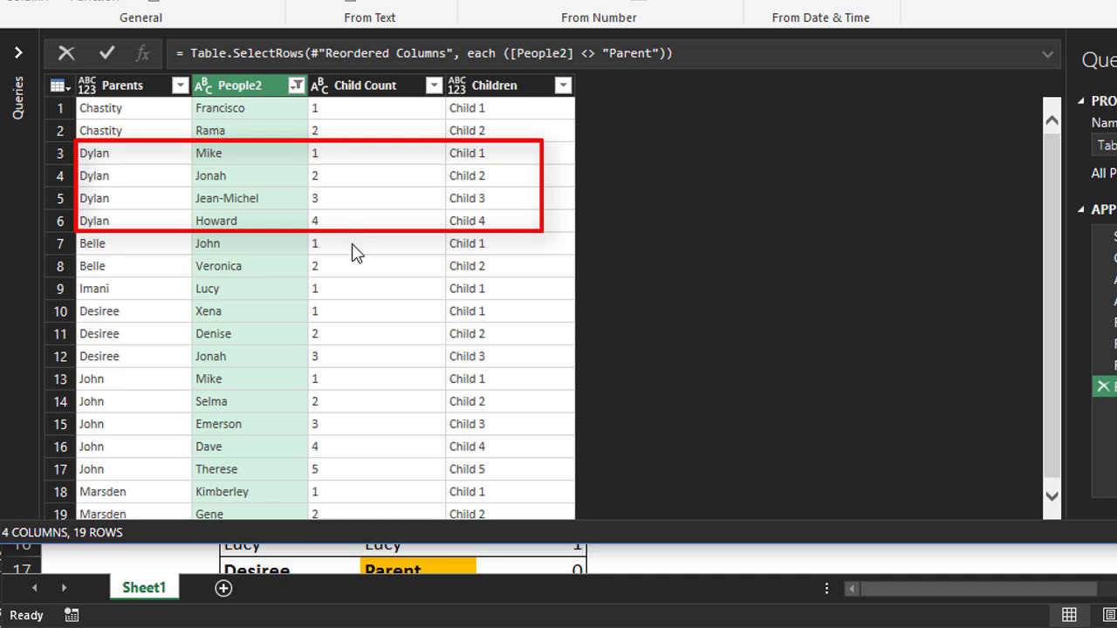
pyautogui.rightClick(342, 91)
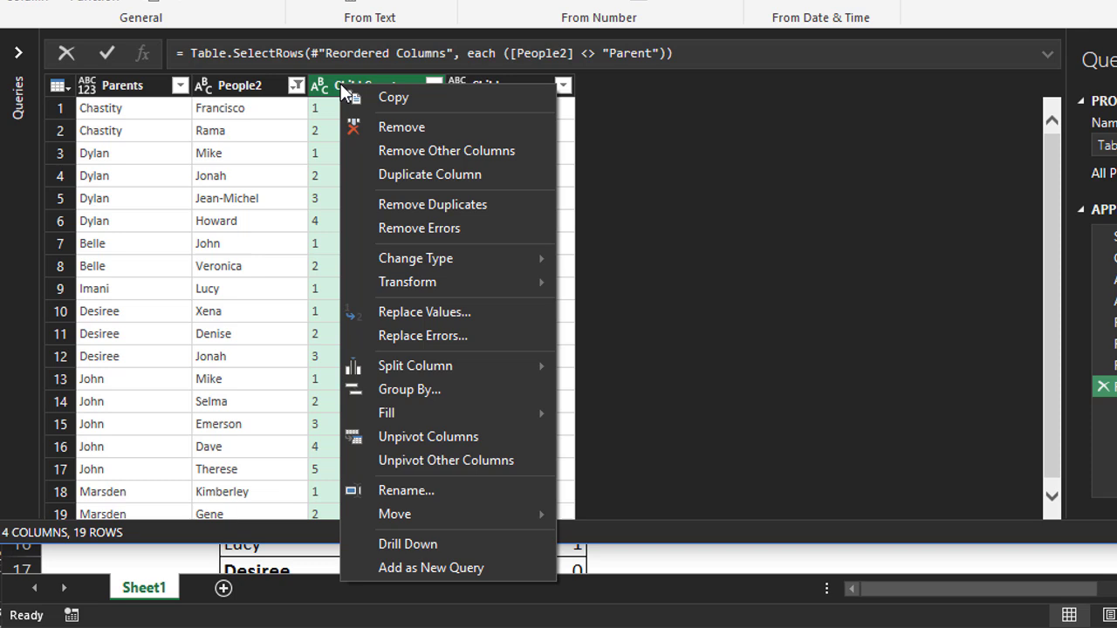
pyautogui.click(380, 131)
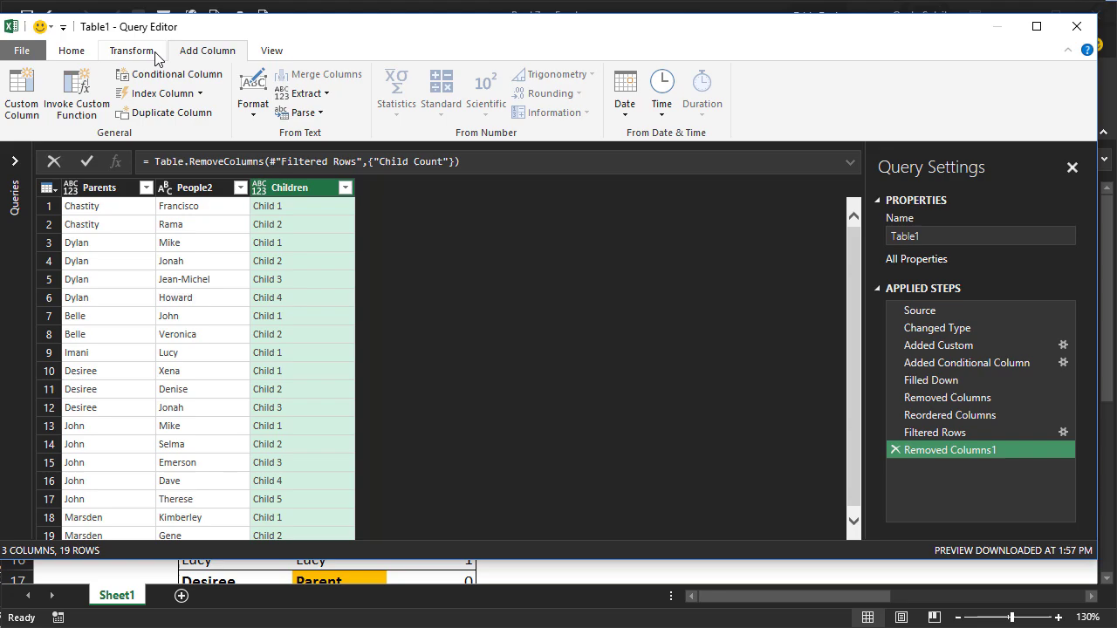
# Step: Pivot the Children column with People2 as the values column and the aggregate function set to Don't Aggregate
pyautogui.click(154, 53)
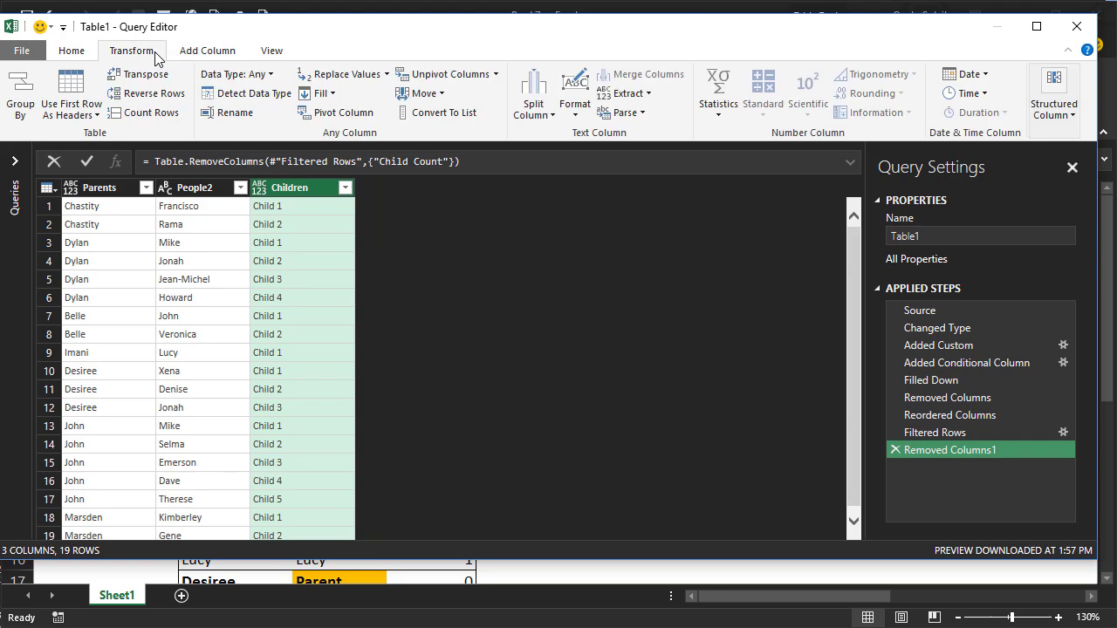
pyautogui.click(307, 116)
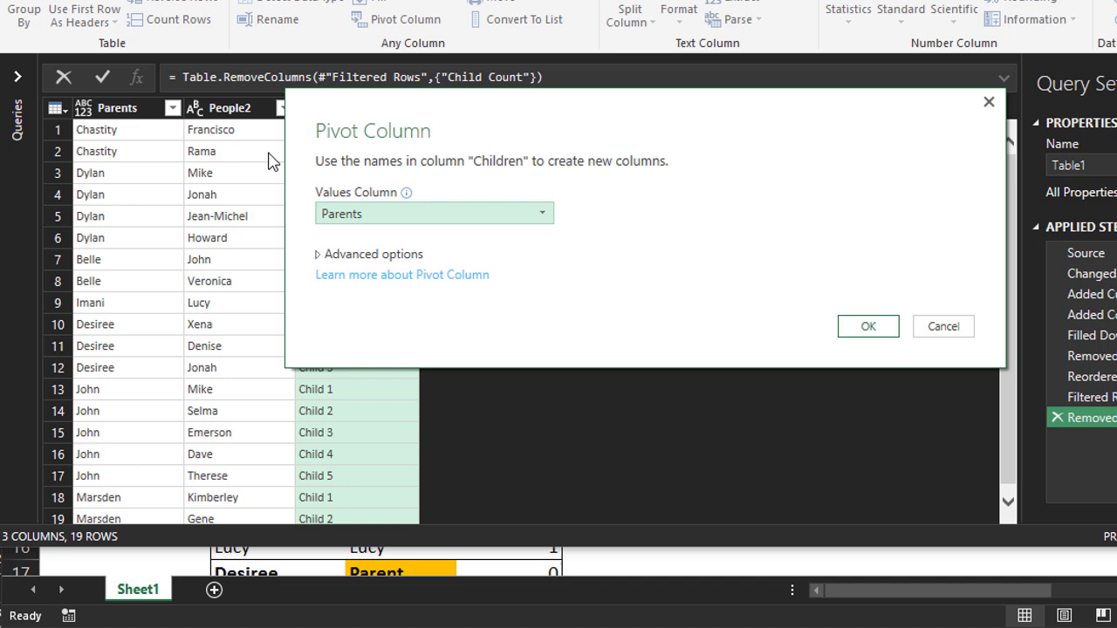
pyautogui.click(397, 223)
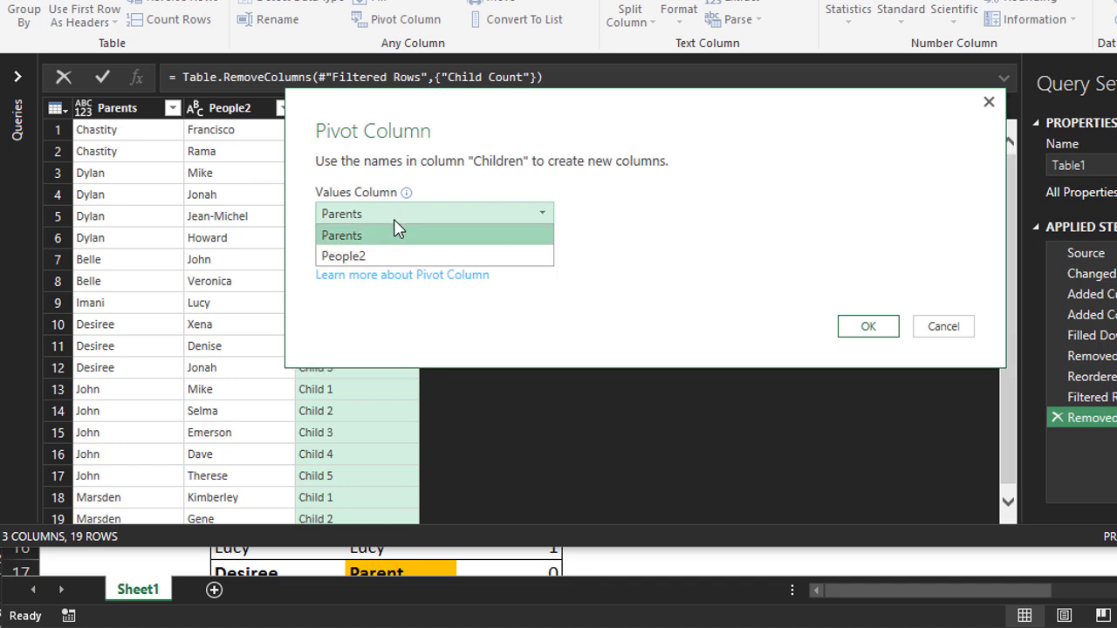
pyautogui.click(393, 255)
pyautogui.click(356, 258)
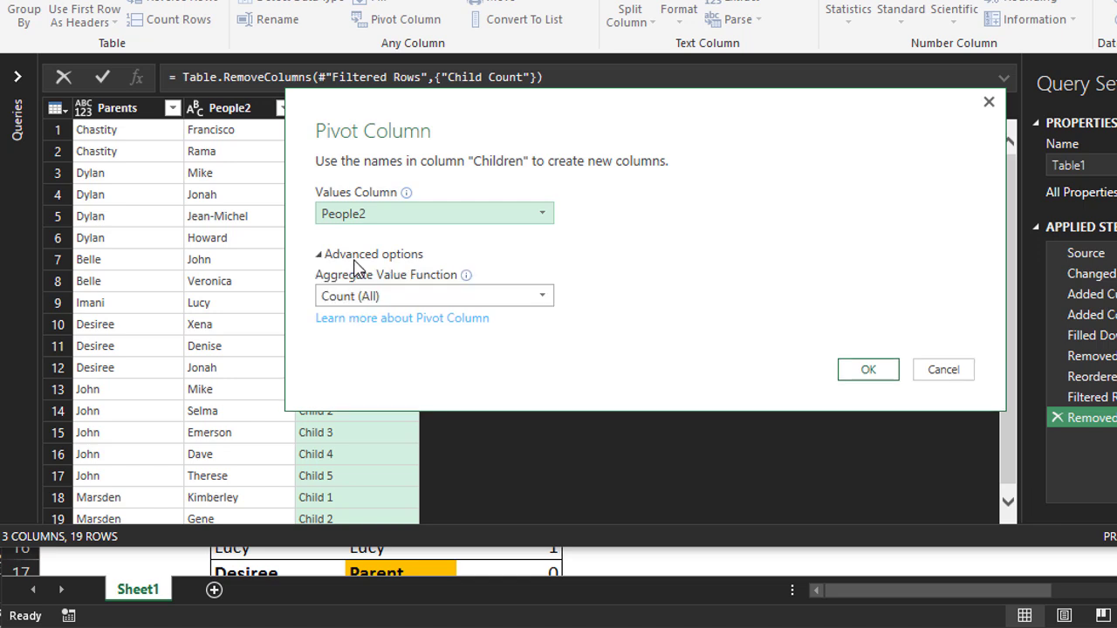
pyautogui.click(358, 301)
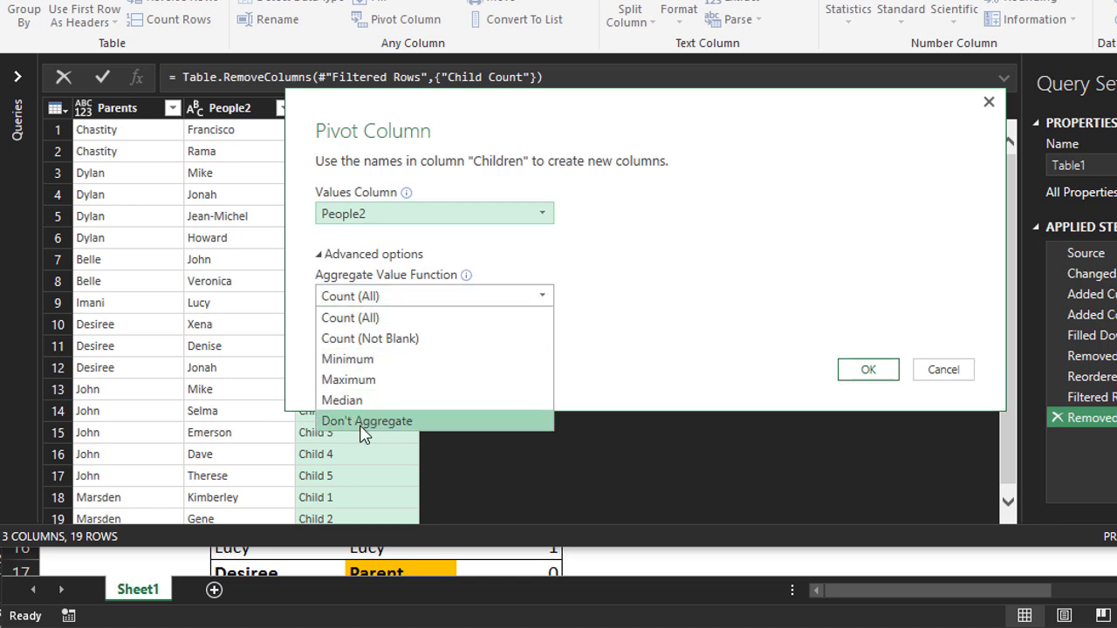
pyautogui.click(364, 423)
pyautogui.click(867, 369)
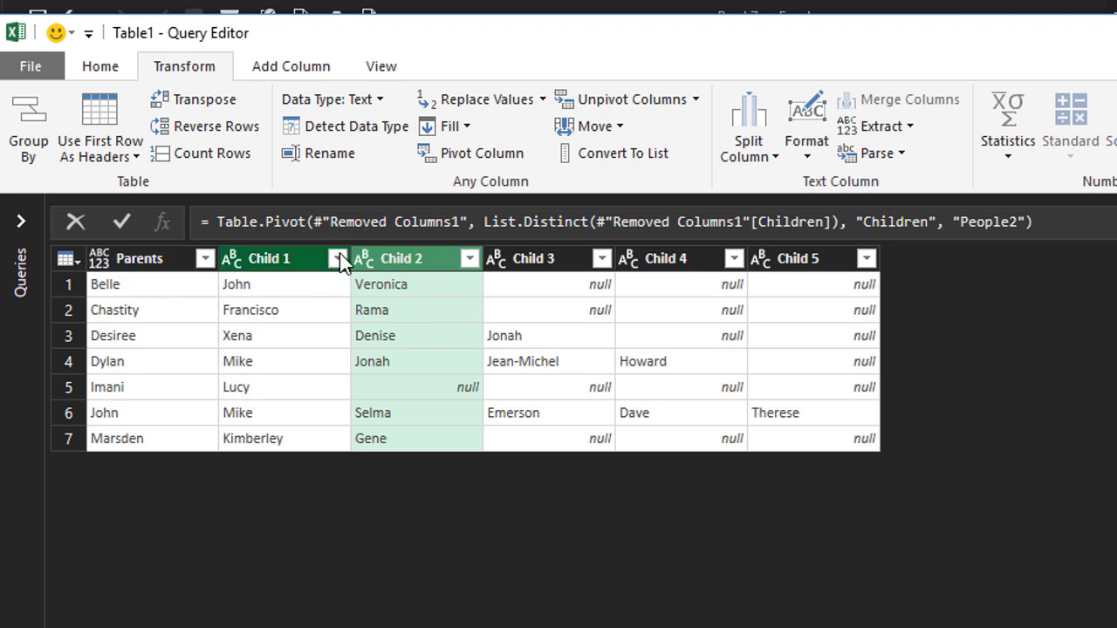
# Step: Close the Query Editor and load the pivoted query into the workbook
pyautogui.click(10, 72)
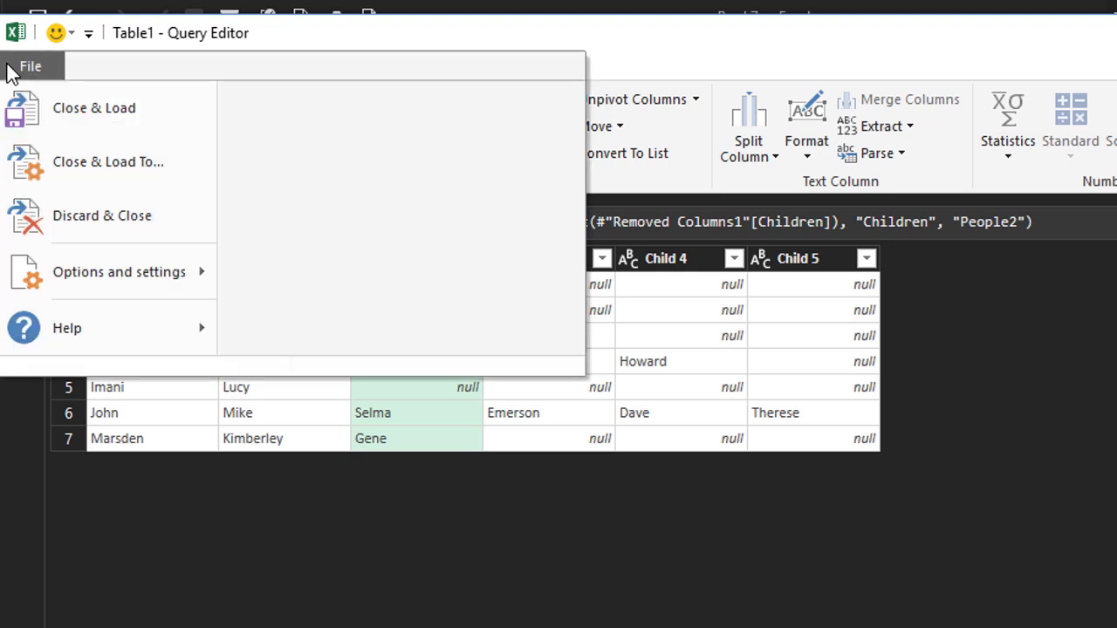
pyautogui.click(26, 111)
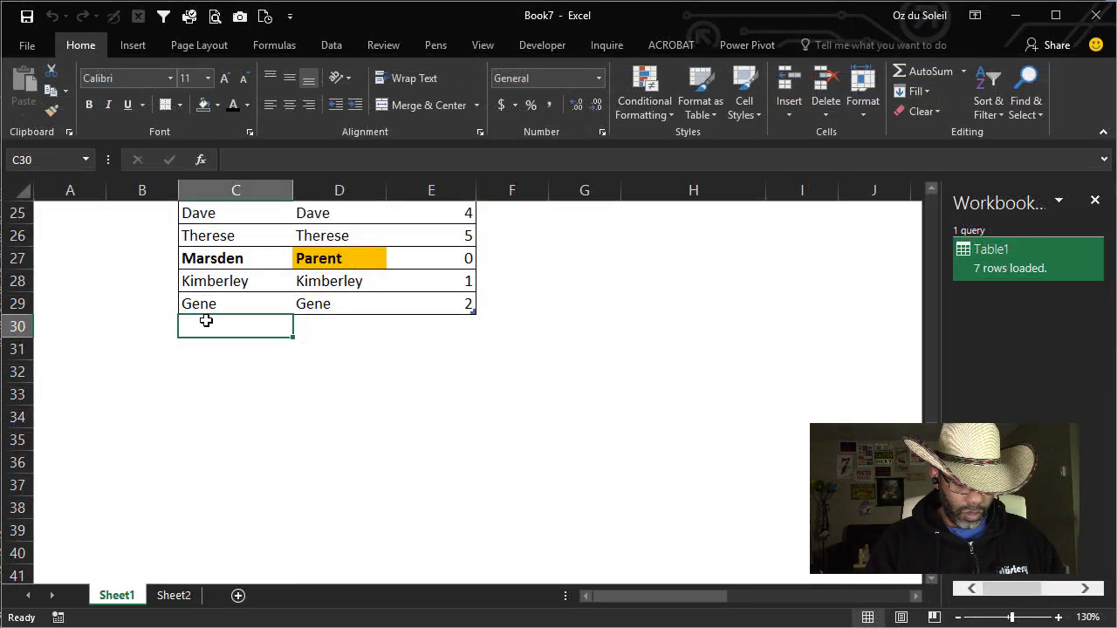
# Step: Add a new parent's first name in bold in cell C30, directly below the last row of the source table
pyautogui.write('Kate')
pyautogui.hotkey('ctrl', 'Return')
pyautogui.click(215, 347)
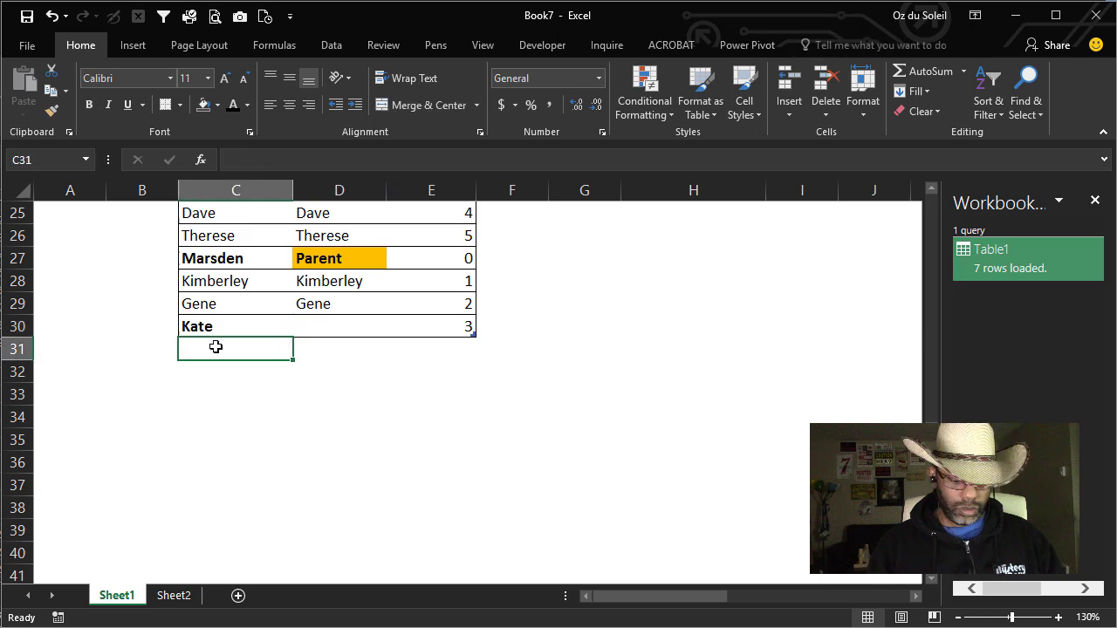
# Step: Add three children's first names in cells C31 to C33, below the new parent in C30
pyautogui.write('Jill')
pyautogui.press('Return')
pyautogui.write('Randy')
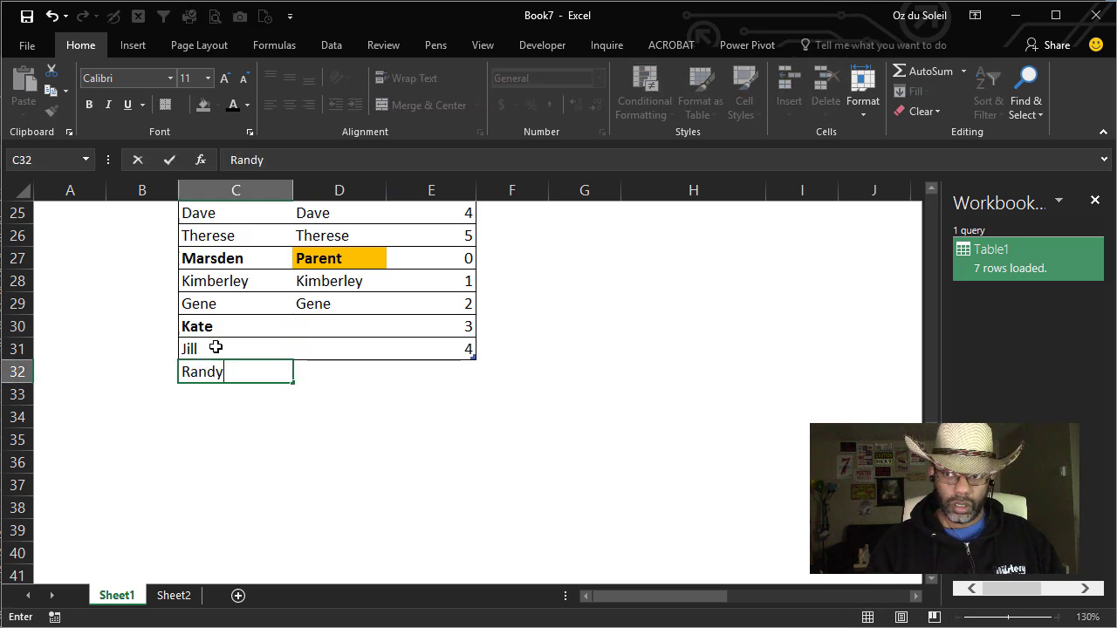
pyautogui.press('Return')
pyautogui.write('JEanette')
pyautogui.press('Return')
# Step: Copy the four new names from C30:C33 into the People2 column at D30:D33
pyautogui.press('Up')
pyautogui.press('Up')
pyautogui.press('Up')
pyautogui.press('Up')
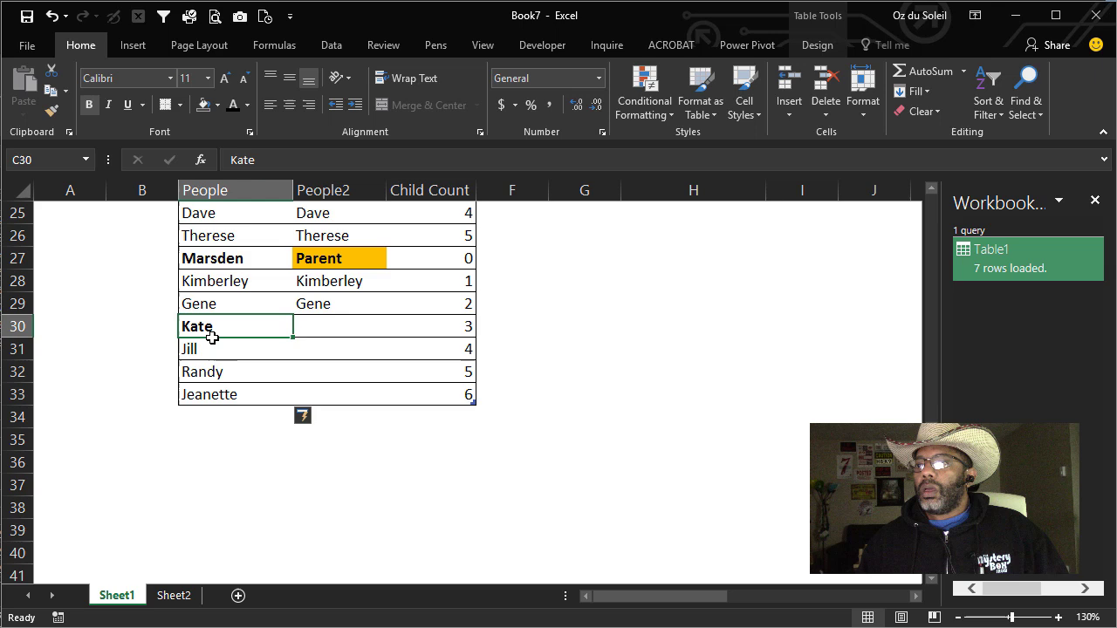
pyautogui.moveTo(216, 326); pyautogui.dragTo(218, 396)
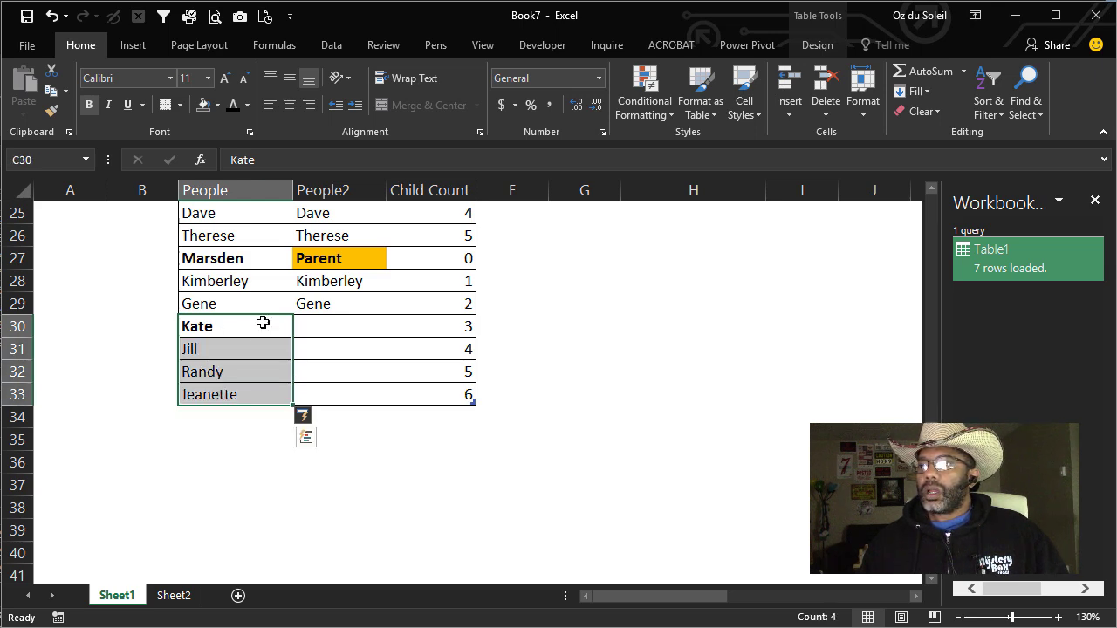
pyautogui.rightClick(263, 323)
pyautogui.click(279, 248)
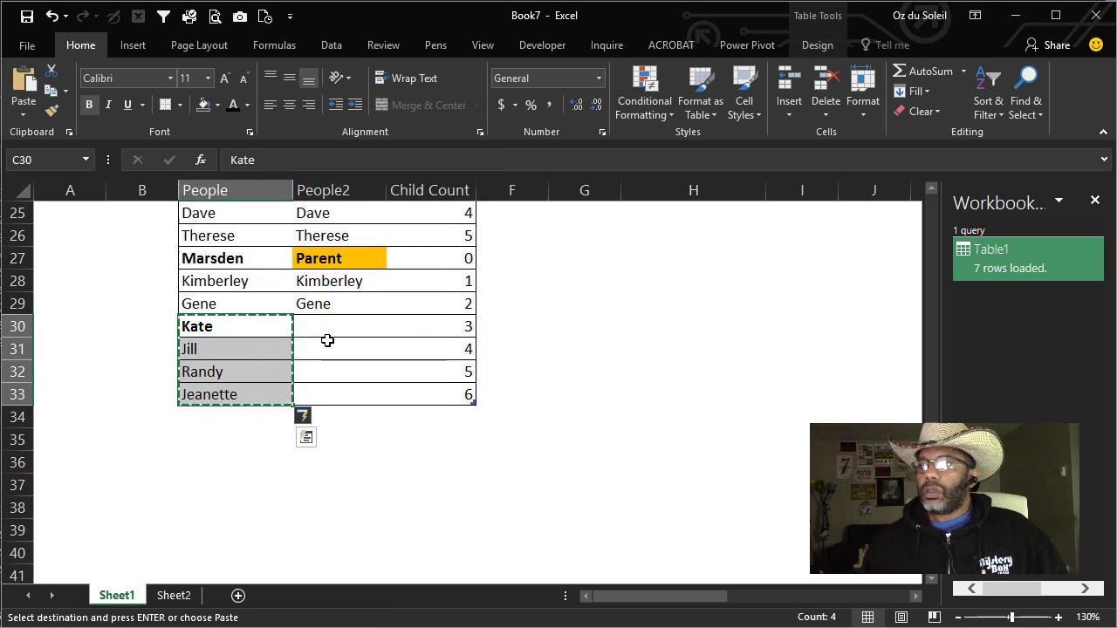
pyautogui.rightClick(325, 324)
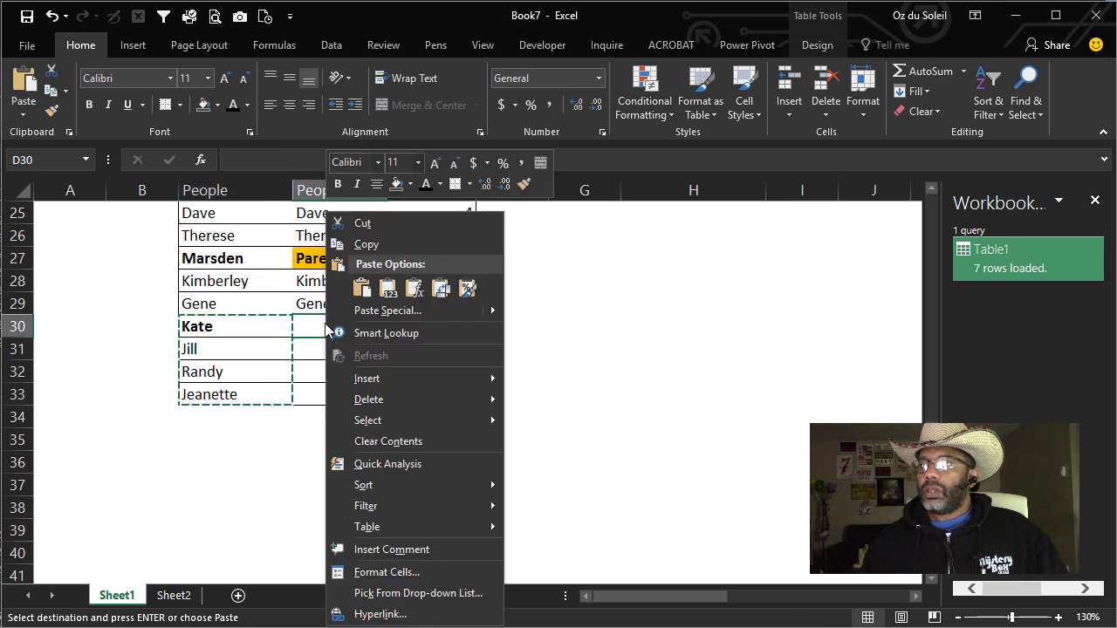
pyautogui.click(361, 288)
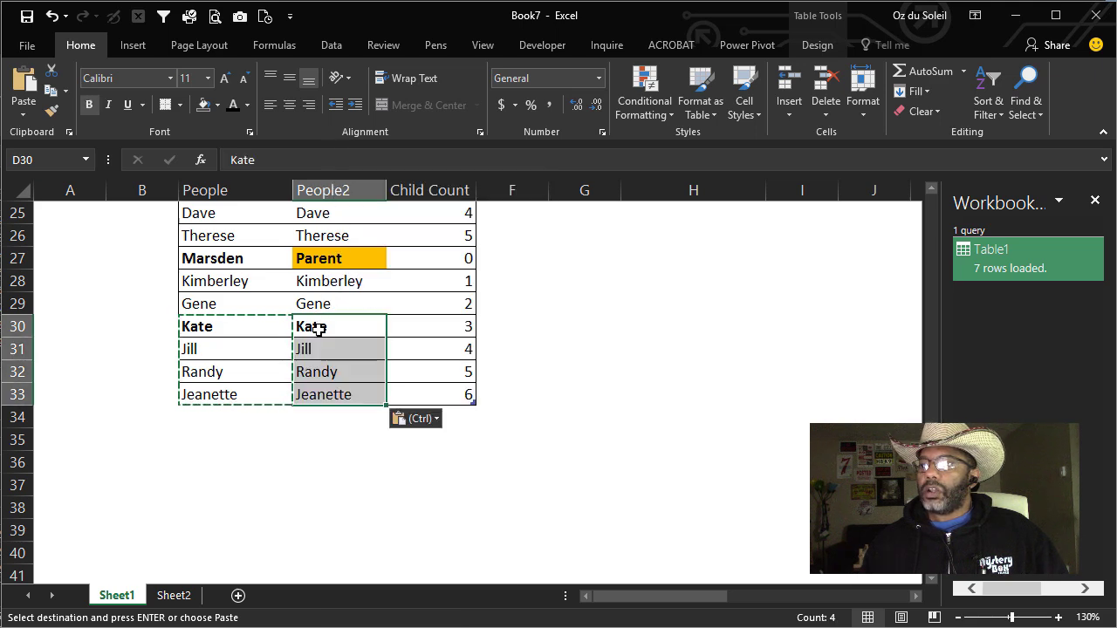
# Step: Replace the name in cell D30 of the People2 column with Parent
pyautogui.click(315, 328)
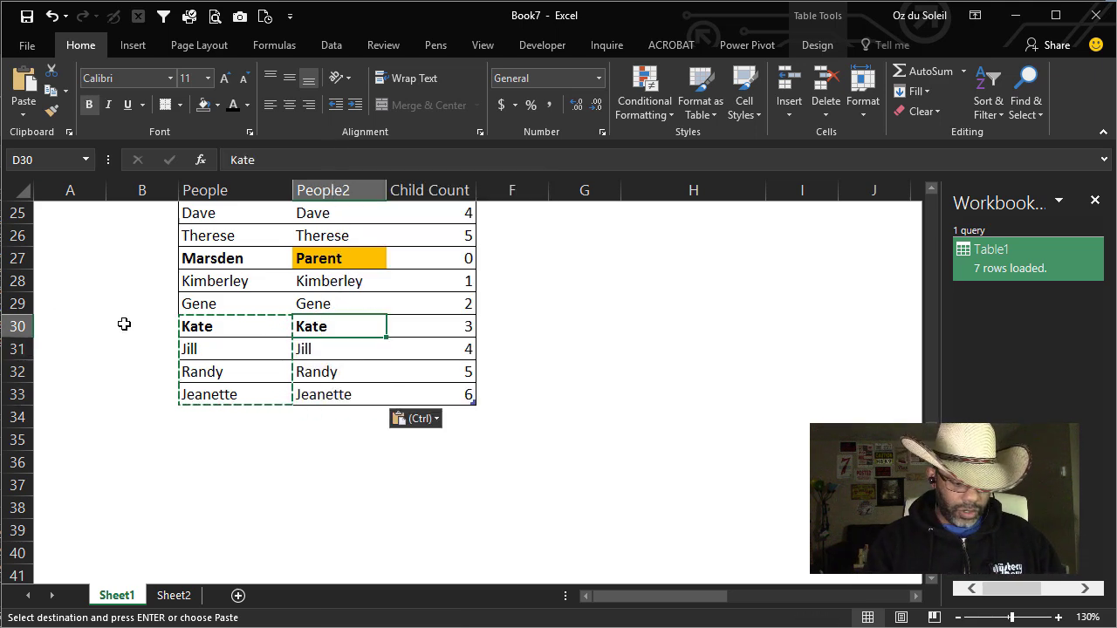
pyautogui.write('Parent')
pyautogui.press('Return')
# Step: Add another parent's first name in bold in cell C34, directly below the last table row
pyautogui.press('Down')
pyautogui.press('Down')
pyautogui.press('Down')
pyautogui.press('Left')
pyautogui.write('L')
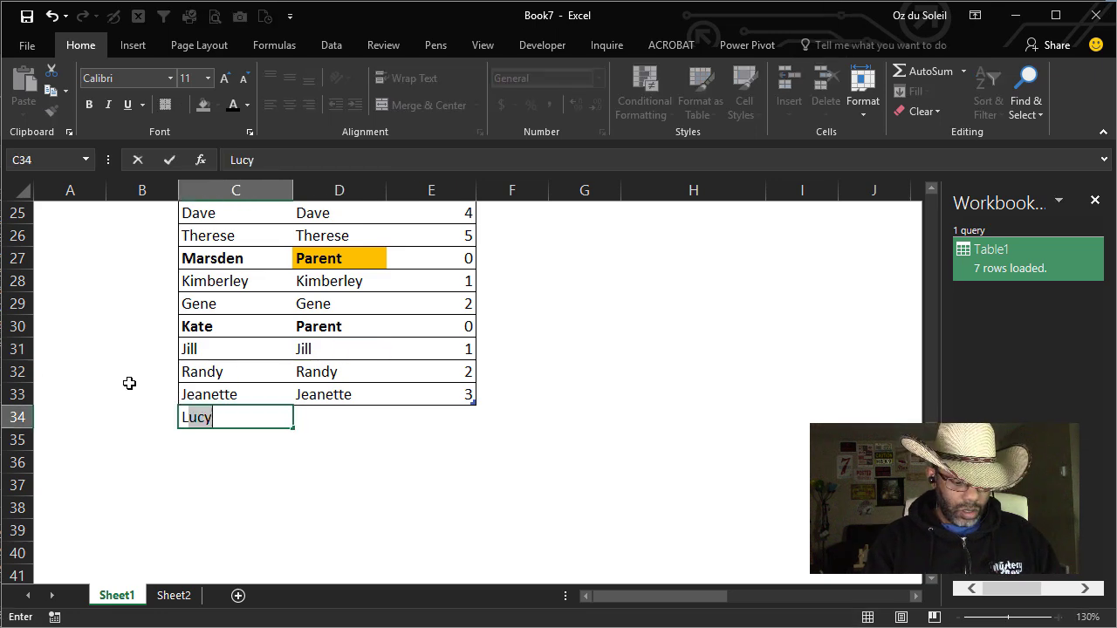
pyautogui.write('ester')
pyautogui.press('Return')
pyautogui.press('Up')
pyautogui.hotkey('ctrl', 'b')
# Step: Add two children's first names in cells C35 and C36, below the parent in C34
pyautogui.press('Down')
pyautogui.write('T')
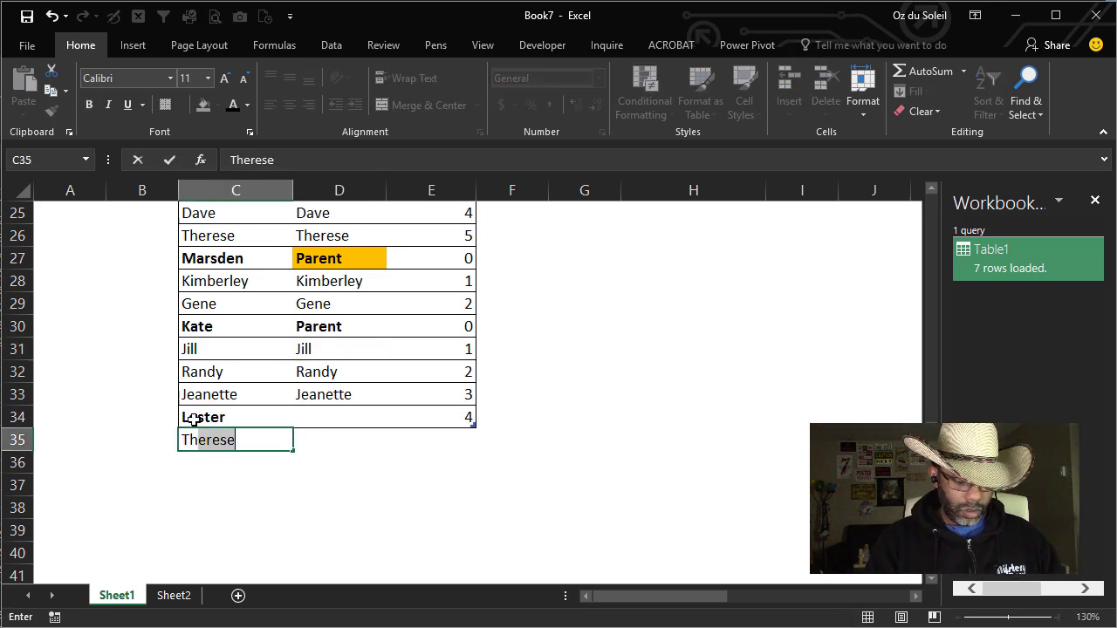
pyautogui.write('homas')
pyautogui.press('Return')
pyautogui.write('Angel')
pyautogui.press('Return')
# Step: Enter Parent in cell D34 of the People2 column and make it bold
pyautogui.press('Up')
pyautogui.press('Up')
pyautogui.press('Right')
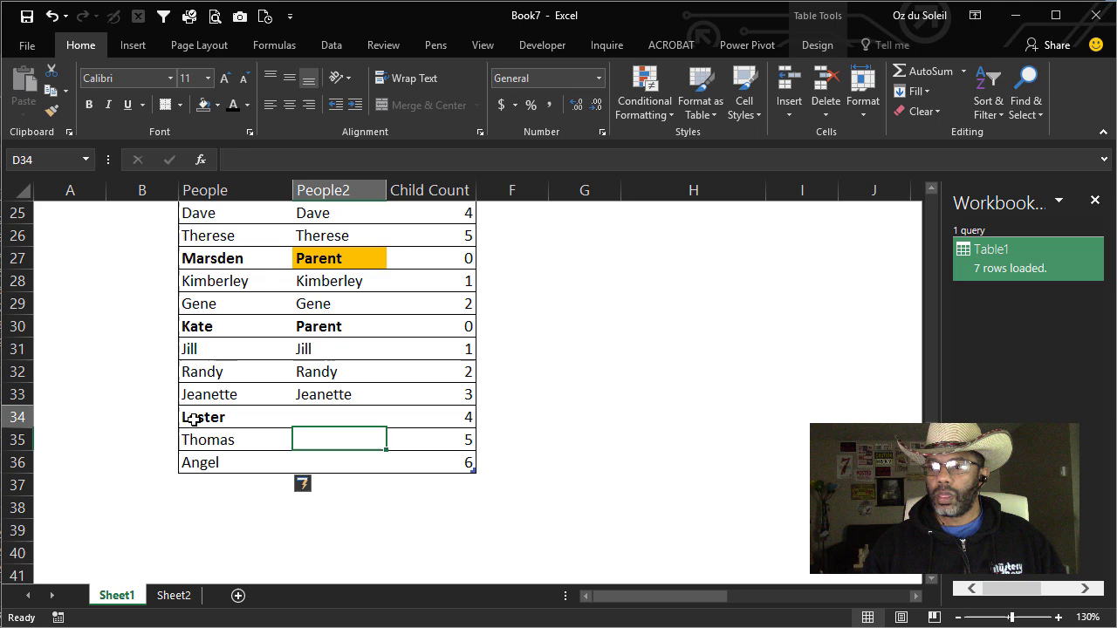
pyautogui.press('Up')
pyautogui.write('P')
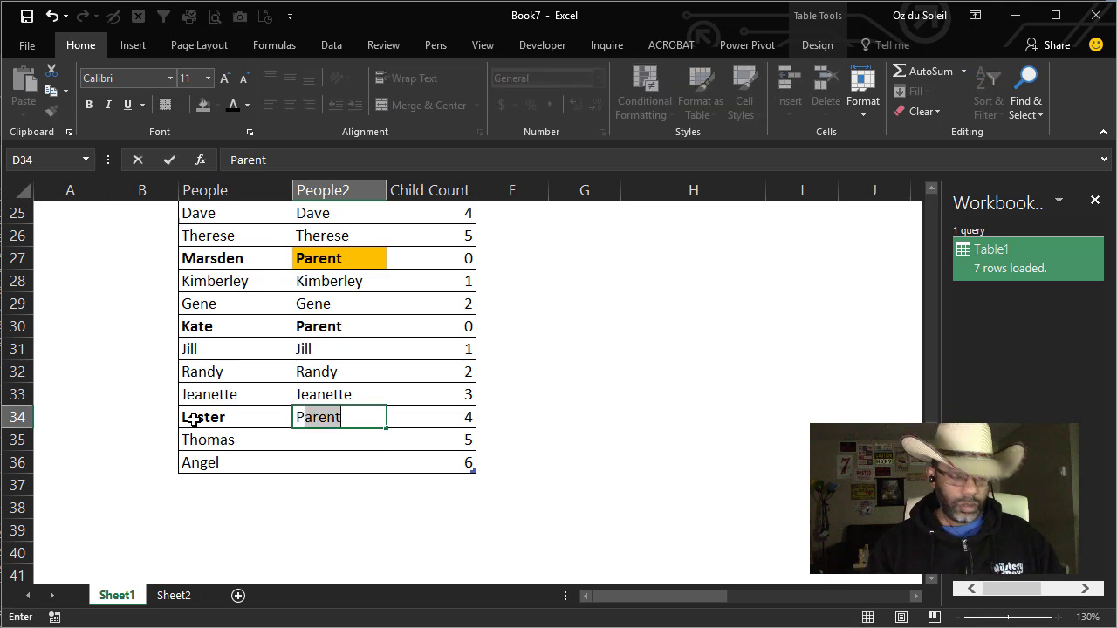
pyautogui.hotkey('ctrl', 'Return')
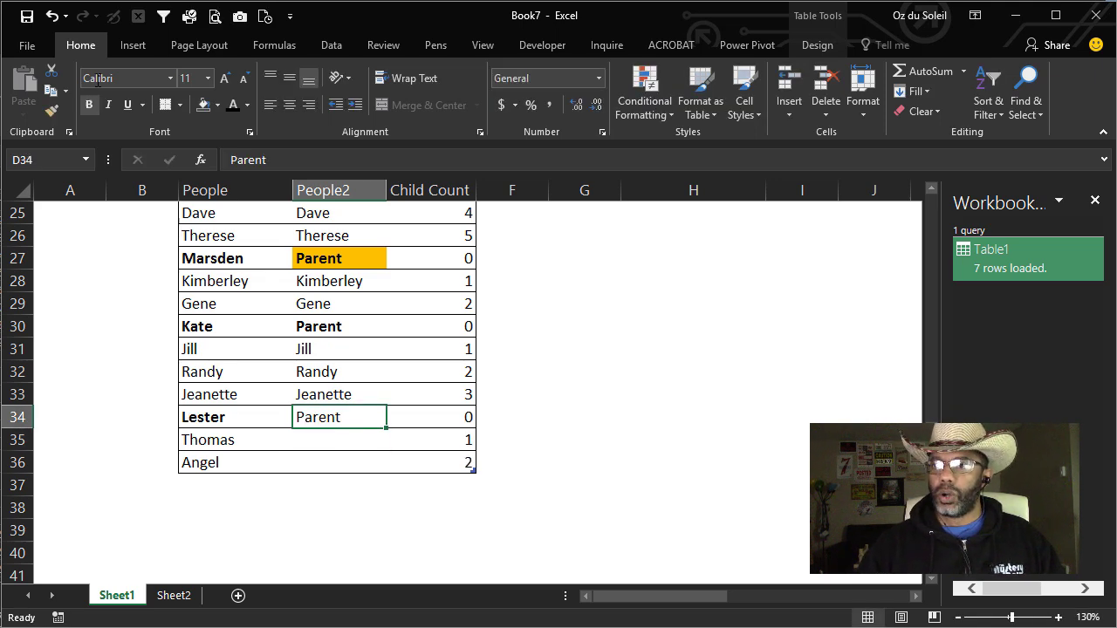
pyautogui.click(88, 109)
# Step: Fill the two children's names from C35:C36 across into D35:D36 of the People2 column
pyautogui.click(357, 443)
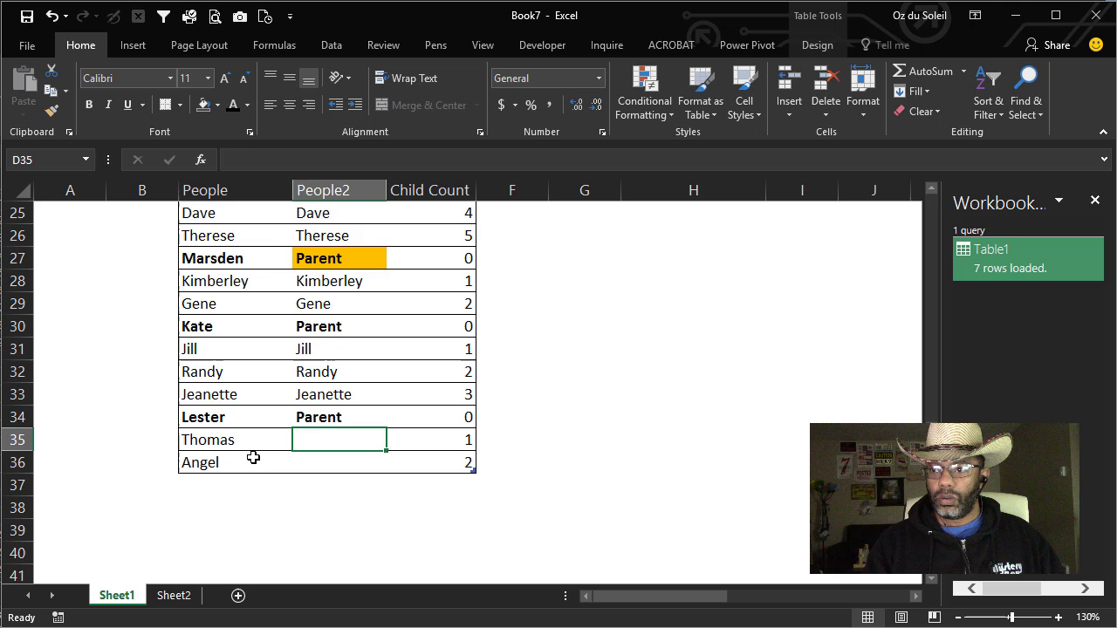
pyautogui.moveTo(254, 439); pyautogui.dragTo(348, 474)
pyautogui.click(297, 477)
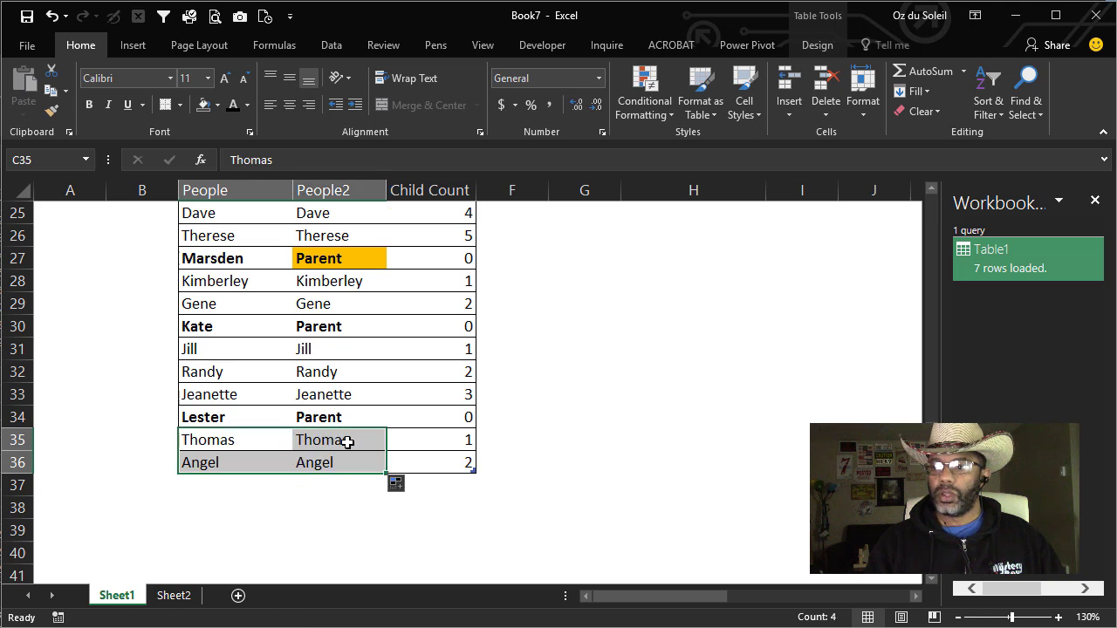
pyautogui.click(347, 442)
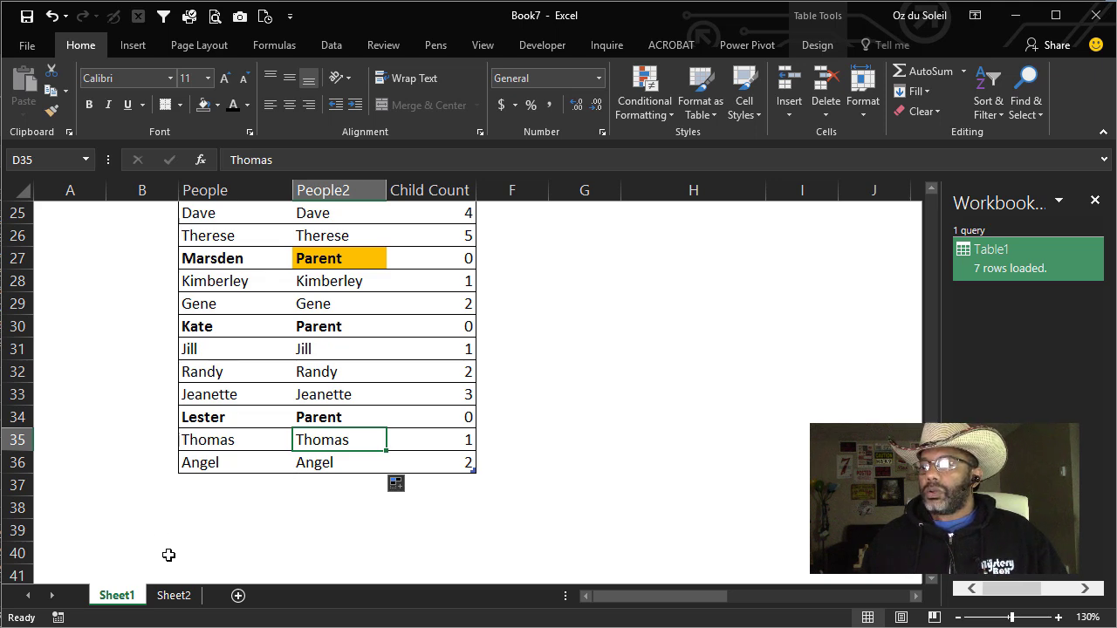
# Step: Refresh the Table1 query on Sheet2 to load the newly added families
pyautogui.click(173, 596)
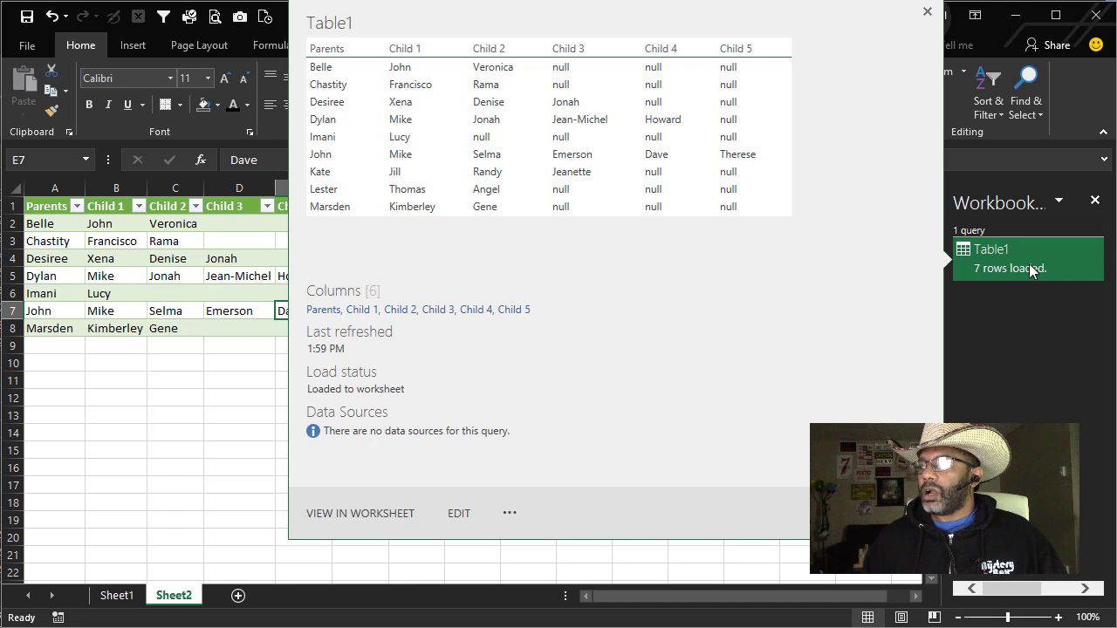
pyautogui.rightClick(1029, 263)
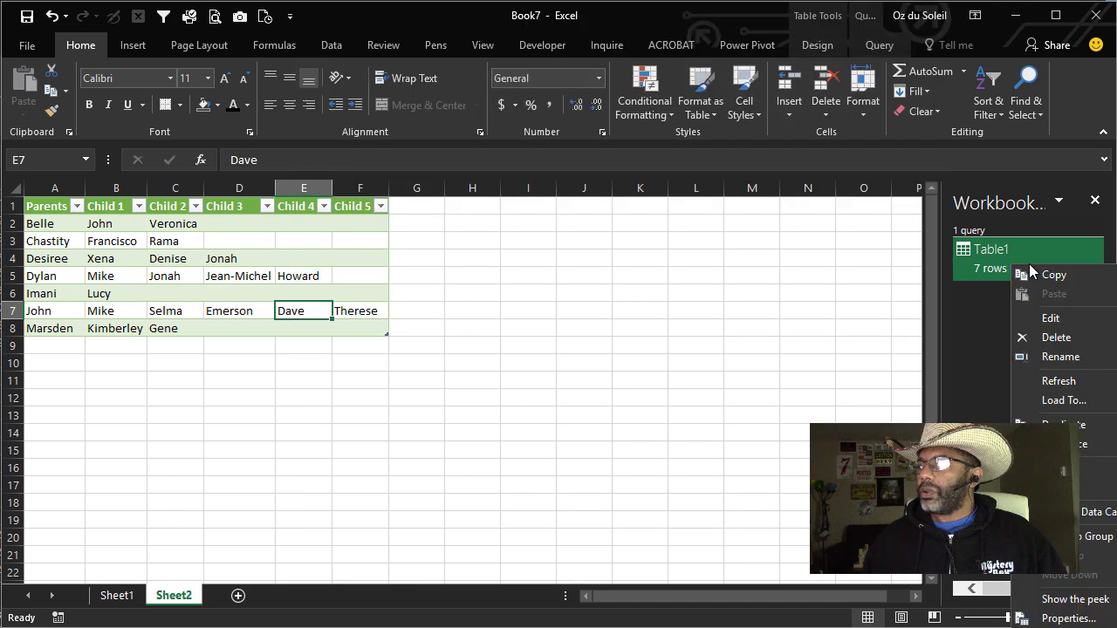
pyautogui.click(1052, 382)
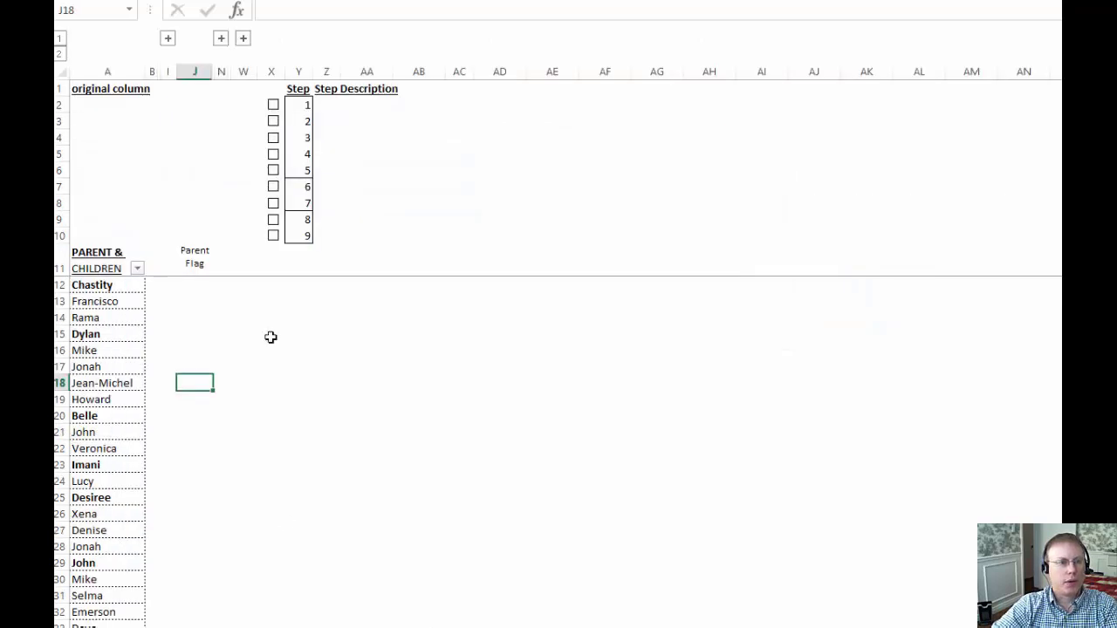
# Step: Tick the checkboxes for steps 1 to 5 to reveal their step descriptions
pyautogui.click(273, 105)
pyautogui.click(273, 122)
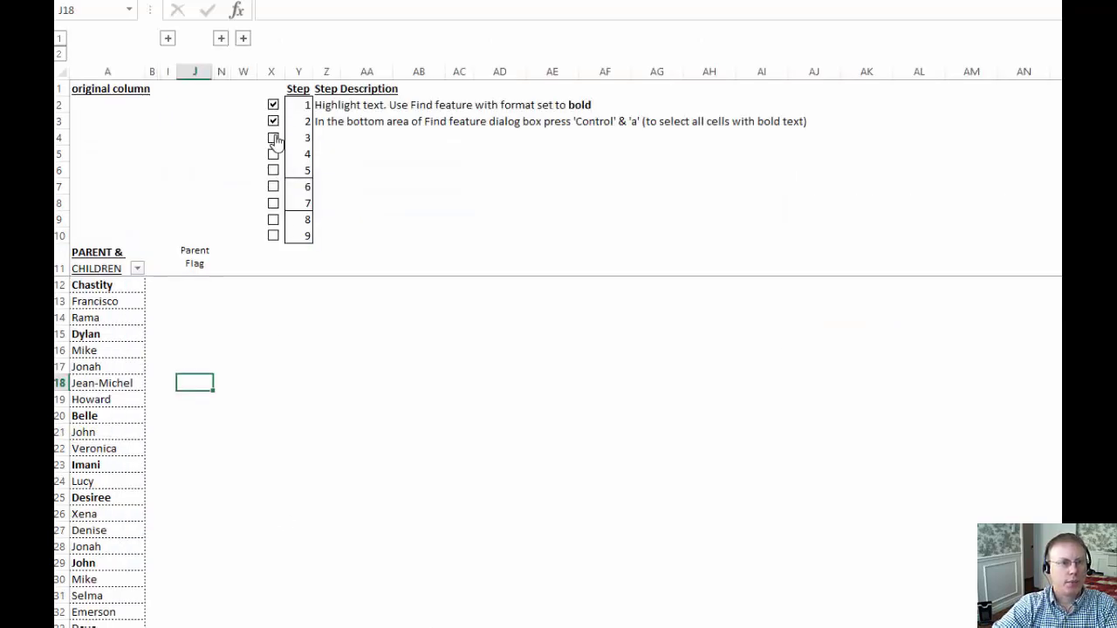
pyautogui.click(273, 138)
pyautogui.click(273, 153)
pyautogui.click(274, 170)
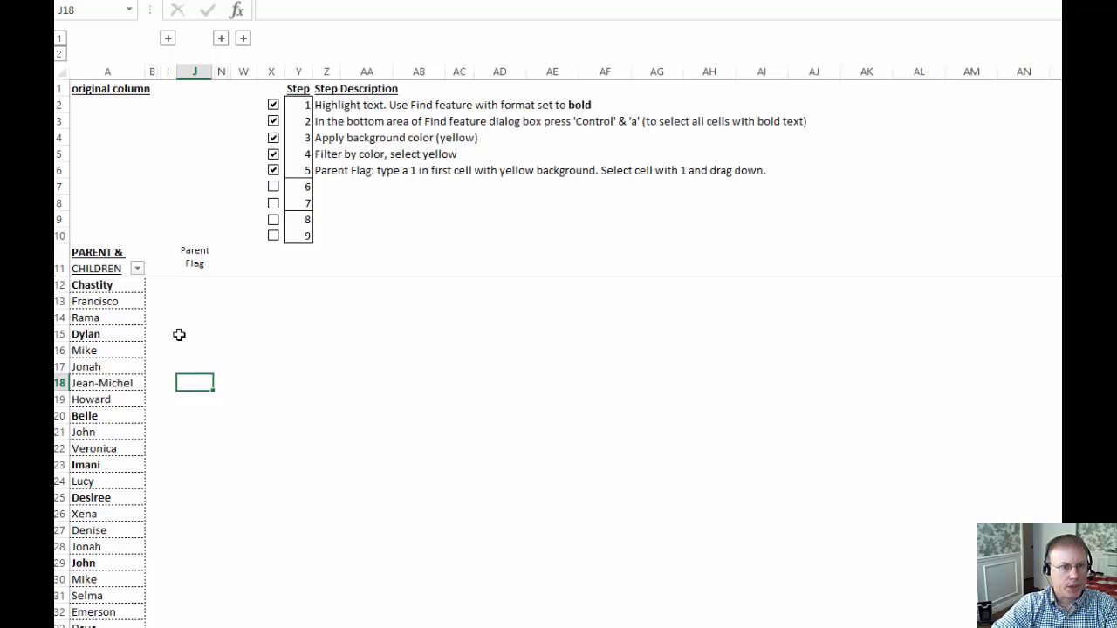
# Step: Select the names in column A from A12 down and set the Find format to match bold cell A15
pyautogui.moveTo(98, 283); pyautogui.dragTo(87, 627)
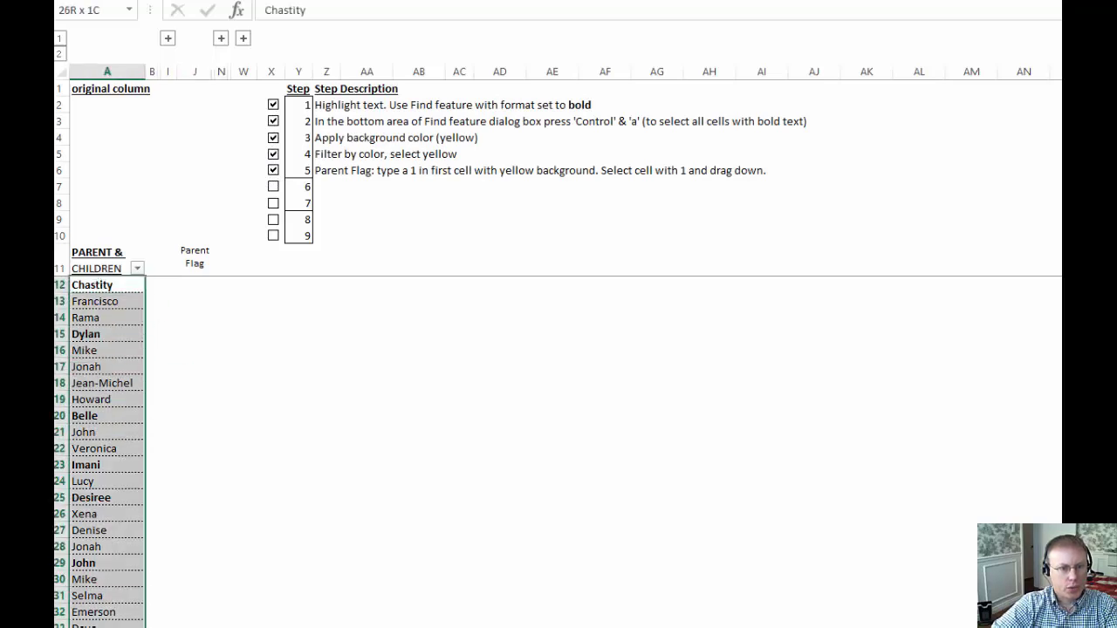
pyautogui.scroll(-4, 120, 437)
pyautogui.scroll(4, 117, 437)
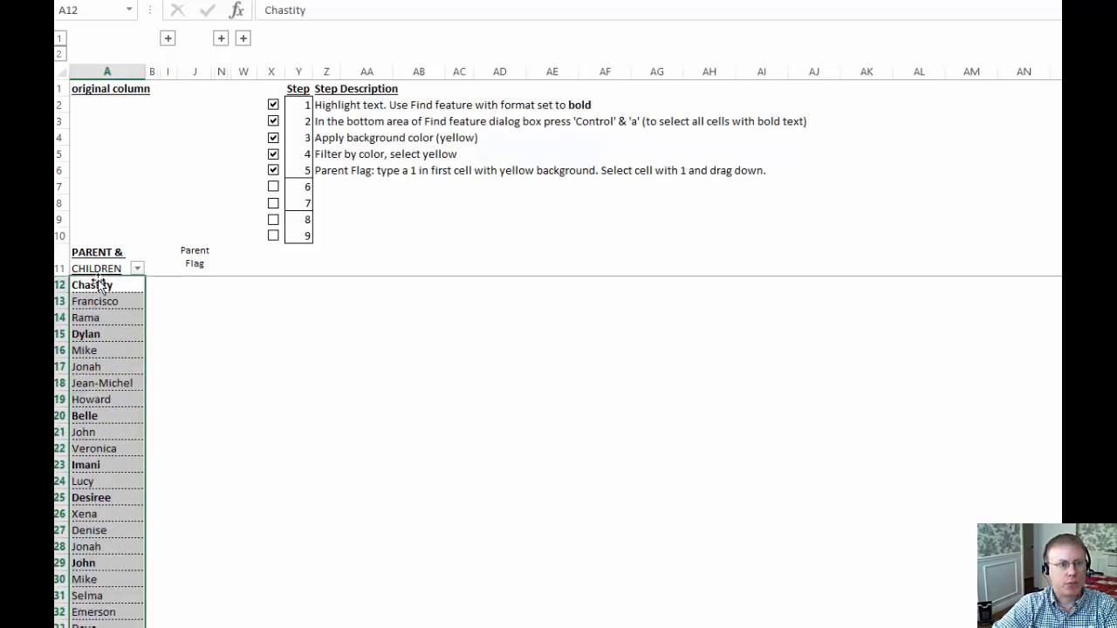
pyautogui.scroll(-1, 114, 397)
pyautogui.scroll(-4, 111, 397)
pyautogui.scroll(4, 113, 397)
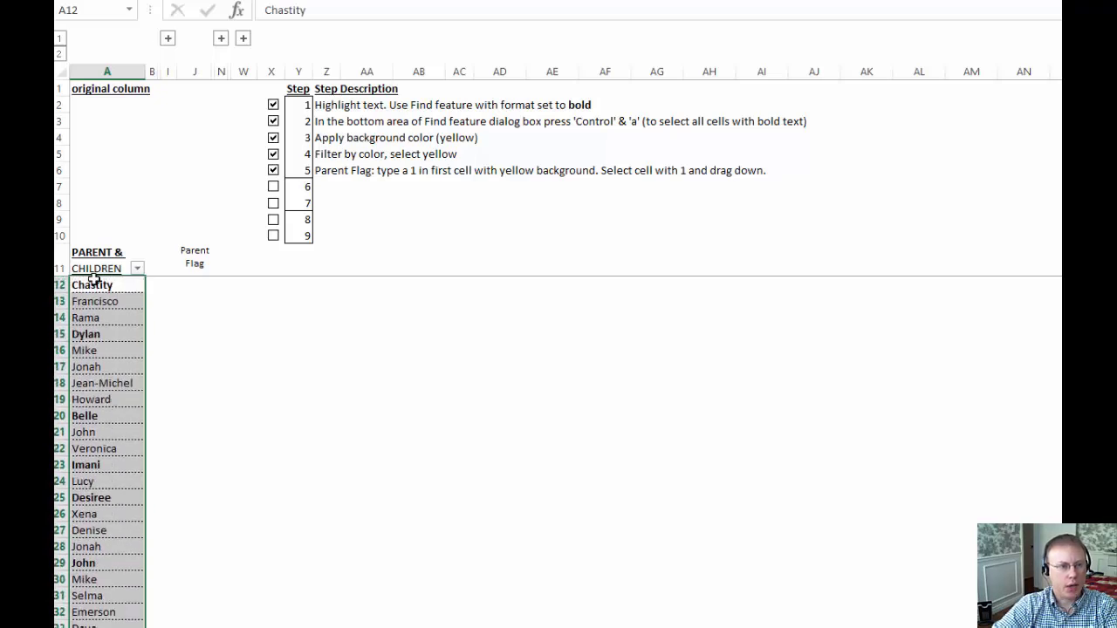
pyautogui.hotkey('ctrl', 'f')
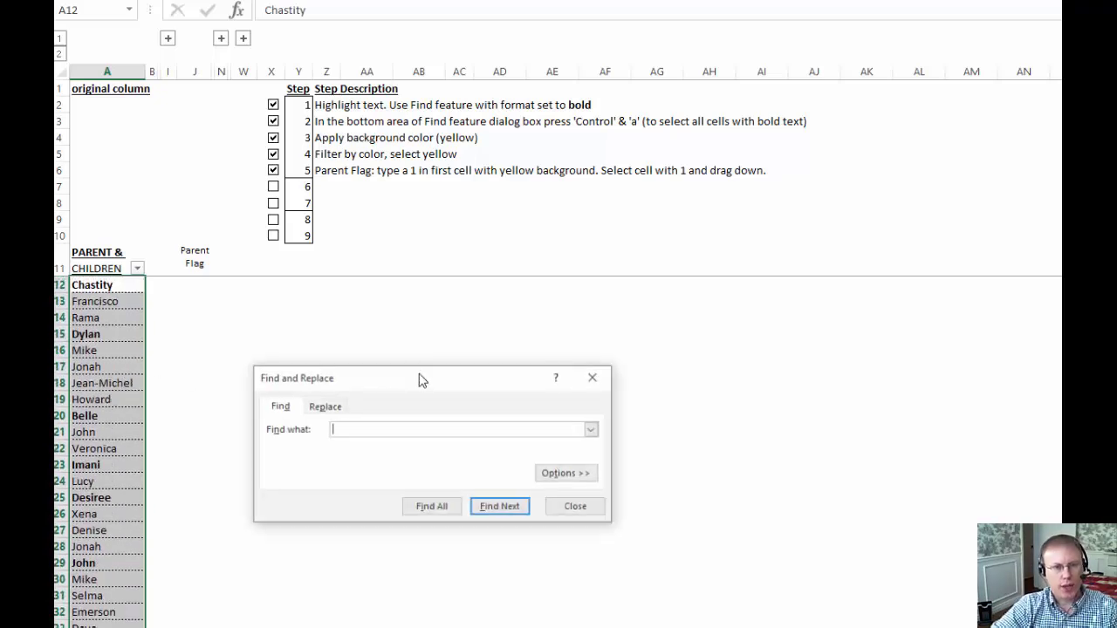
pyautogui.click(559, 480)
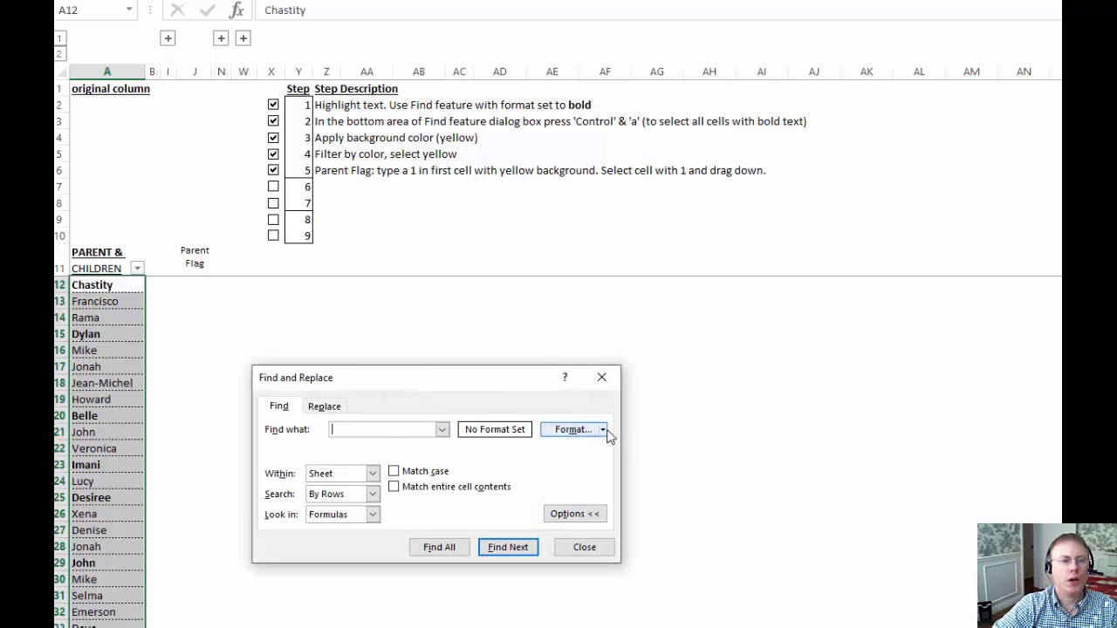
pyautogui.click(565, 432)
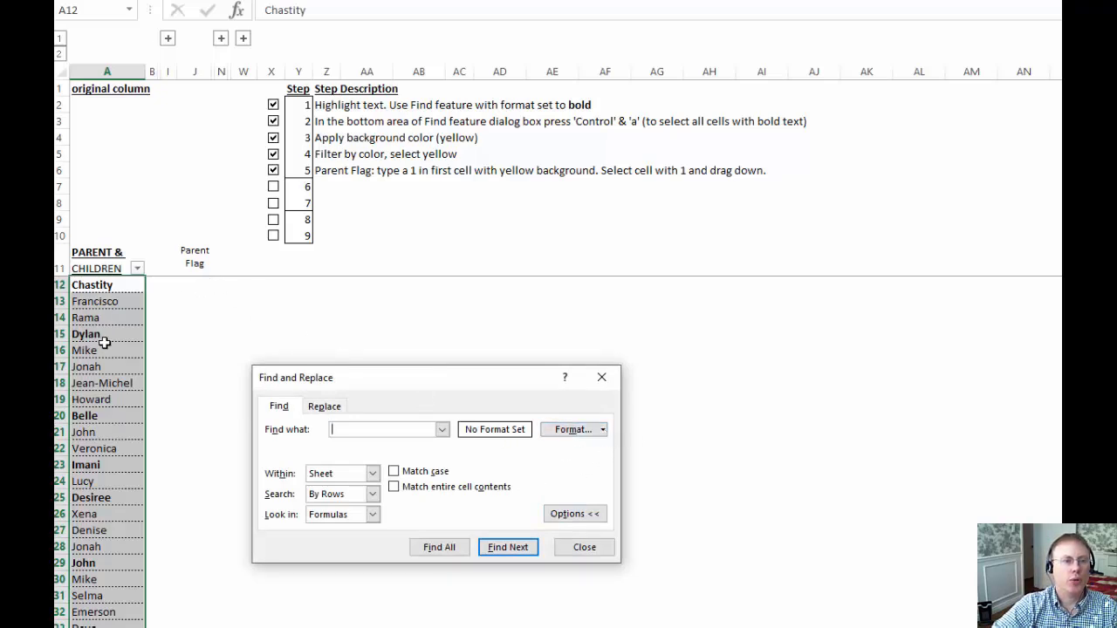
pyautogui.click(602, 432)
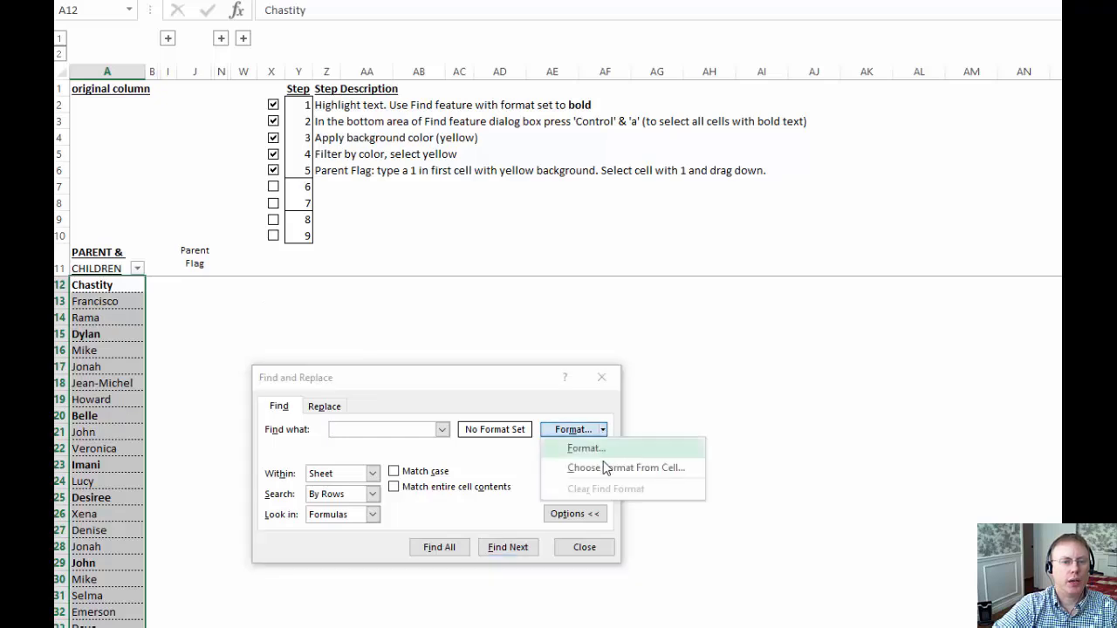
pyautogui.click(608, 473)
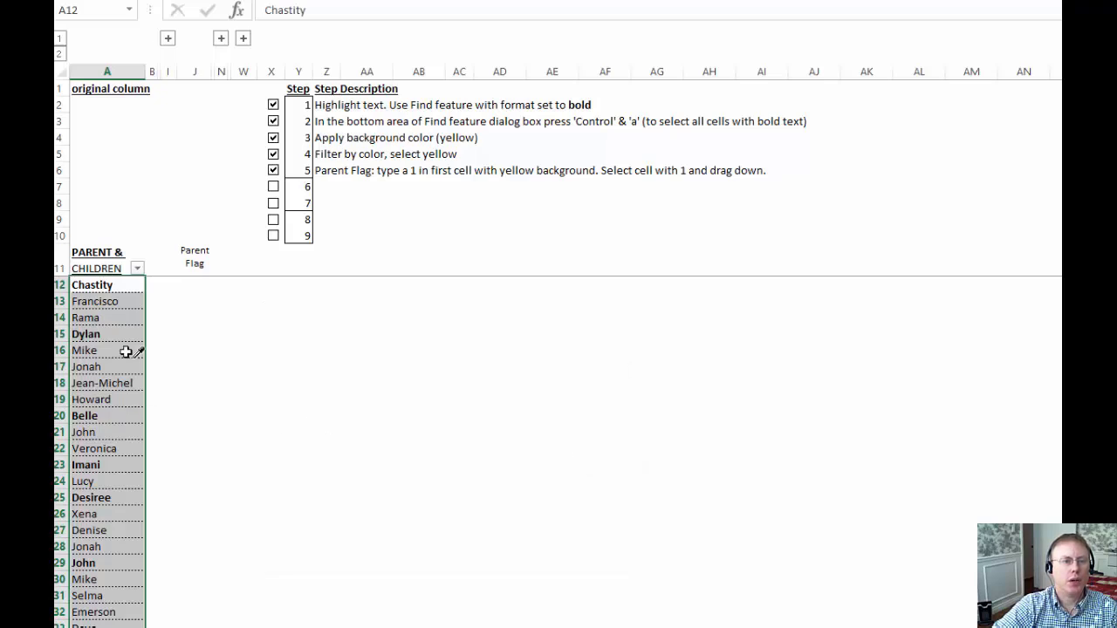
pyautogui.click(104, 333)
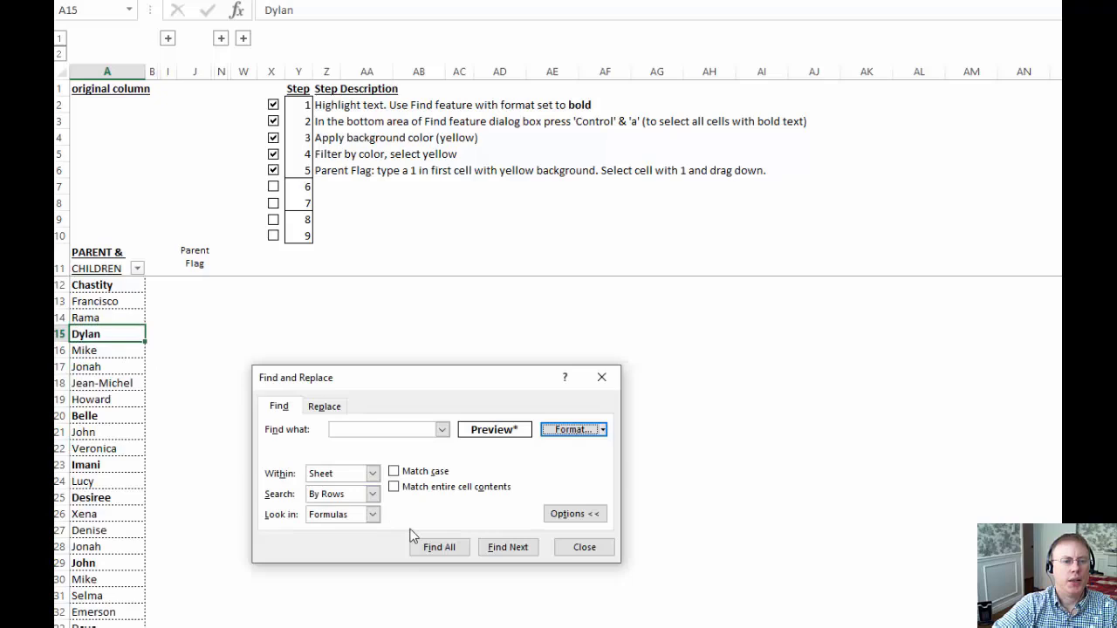
# Step: Find all cells with the bold format, select every result and close the Find and Replace dialog
pyautogui.click(442, 547)
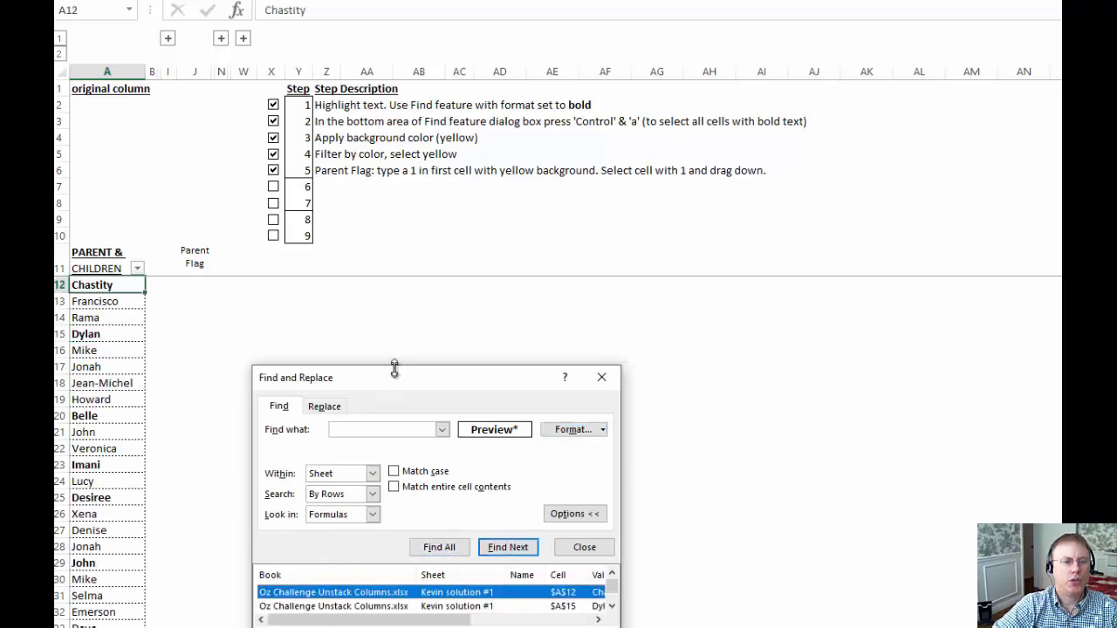
pyautogui.moveTo(395, 370); pyautogui.dragTo(396, 253)
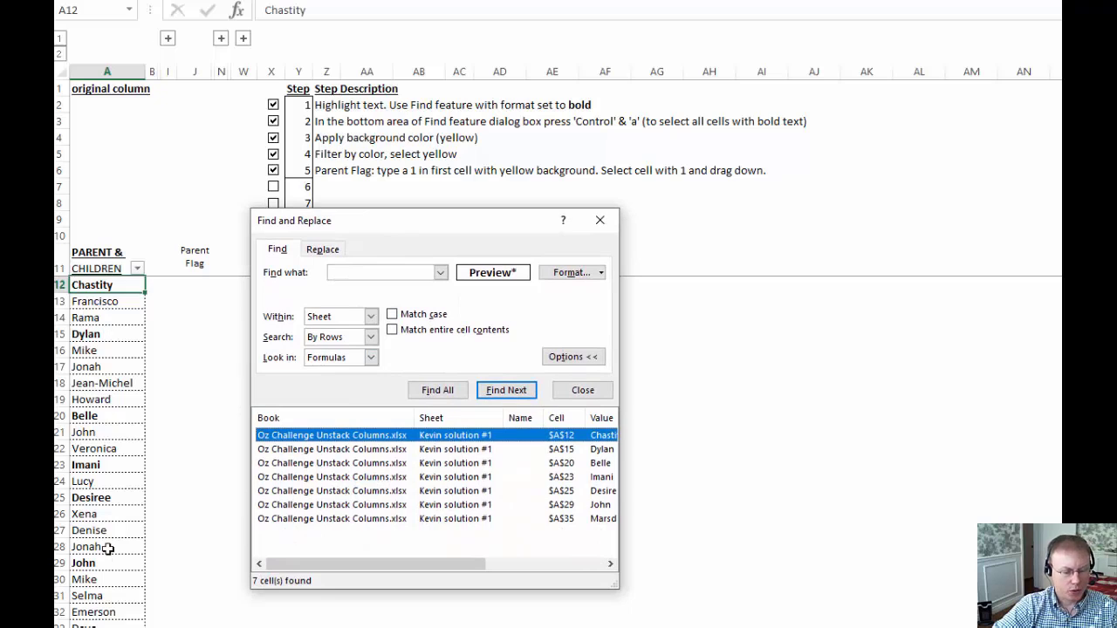
pyautogui.hotkey('ctrl', 'a')
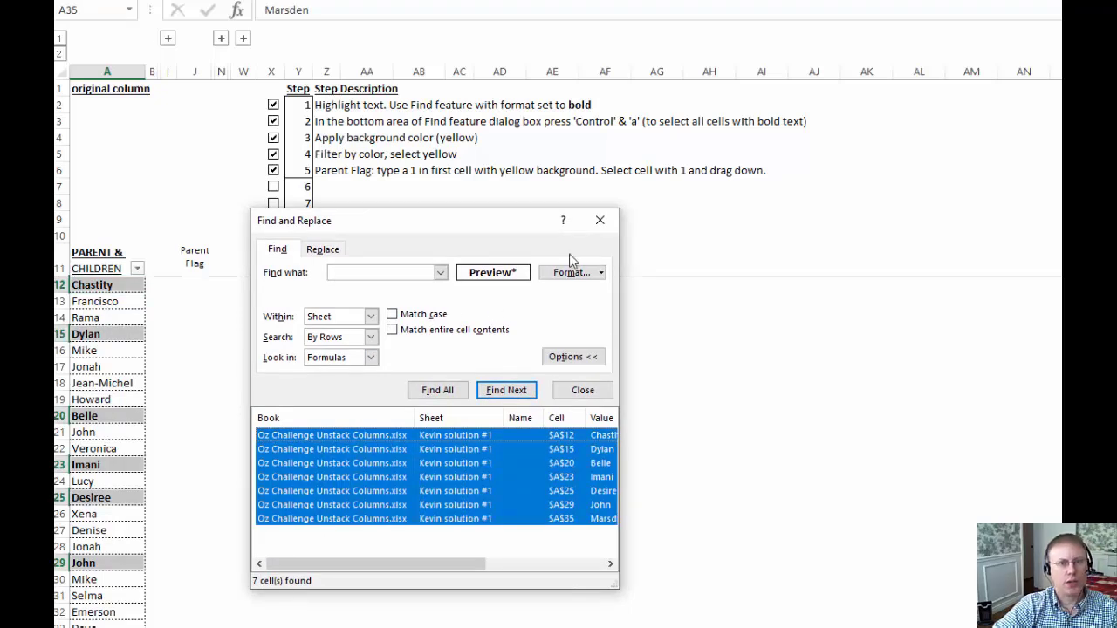
pyautogui.click(600, 220)
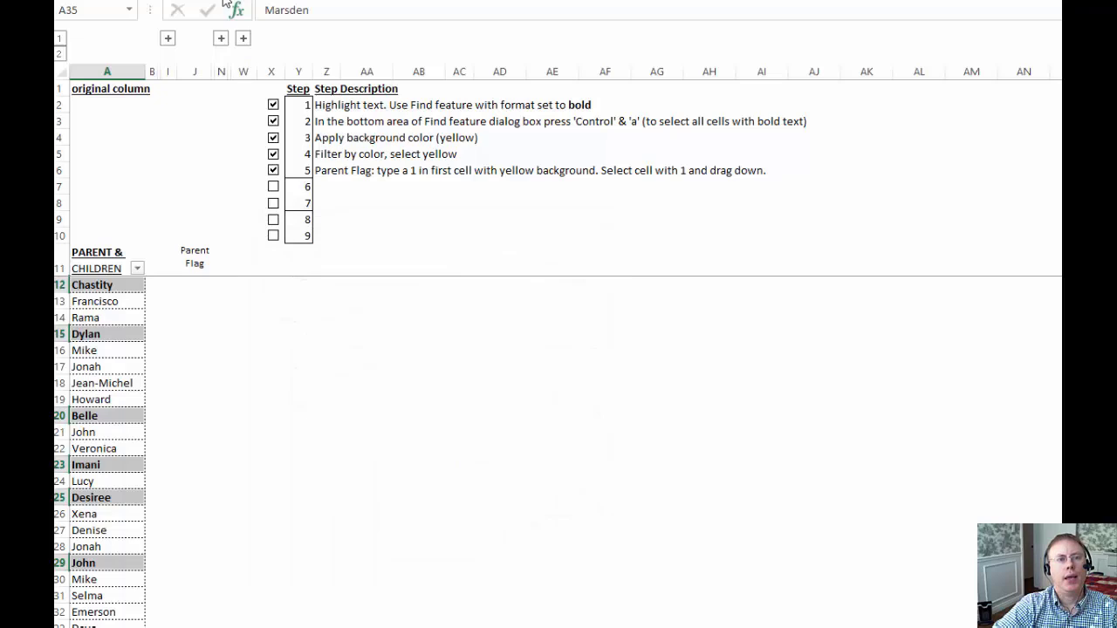
# Step: Fill the selected bold parent cells in column A with the standard yellow color
pyautogui.hotkey('alt', 'h')
pyautogui.press('h')
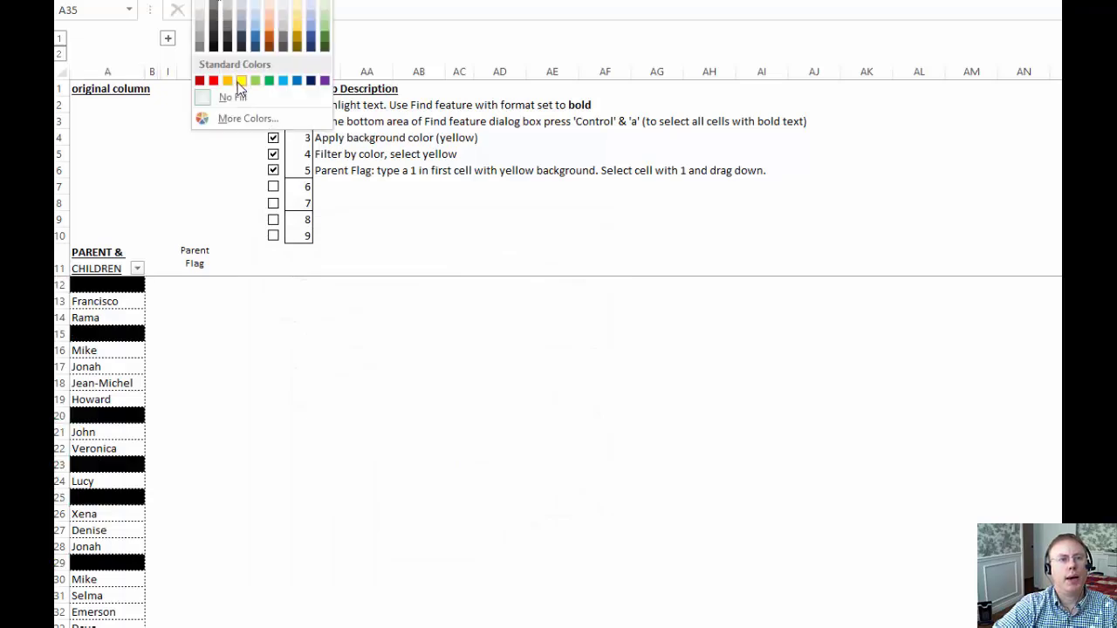
pyautogui.click(237, 82)
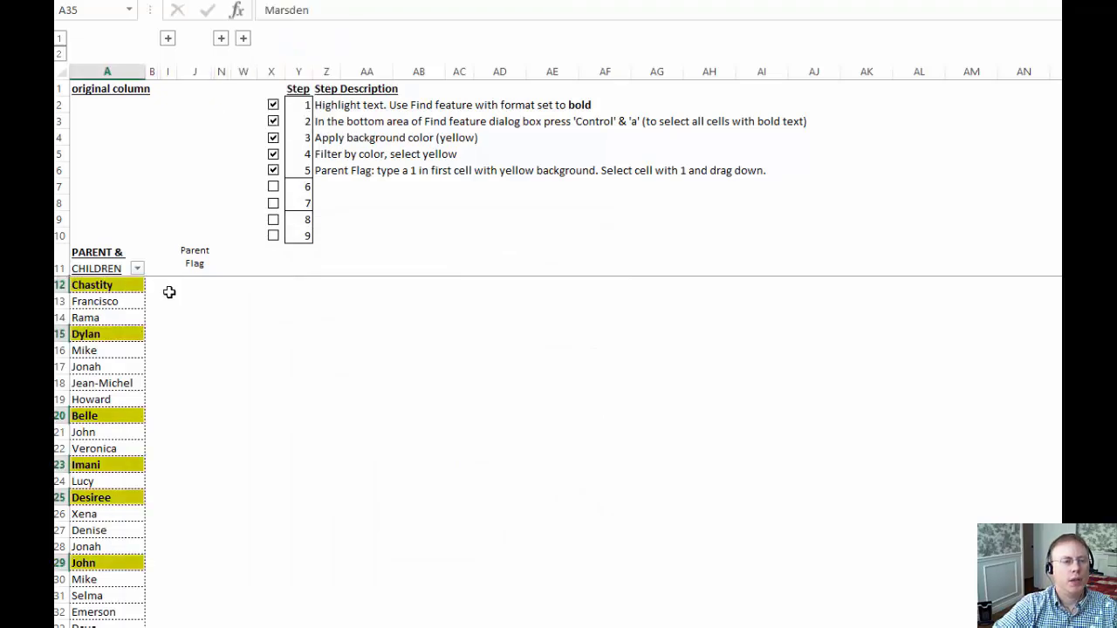
# Step: Filter the PARENT & CHILDREN column by color to show only the yellow cells
pyautogui.click(117, 254)
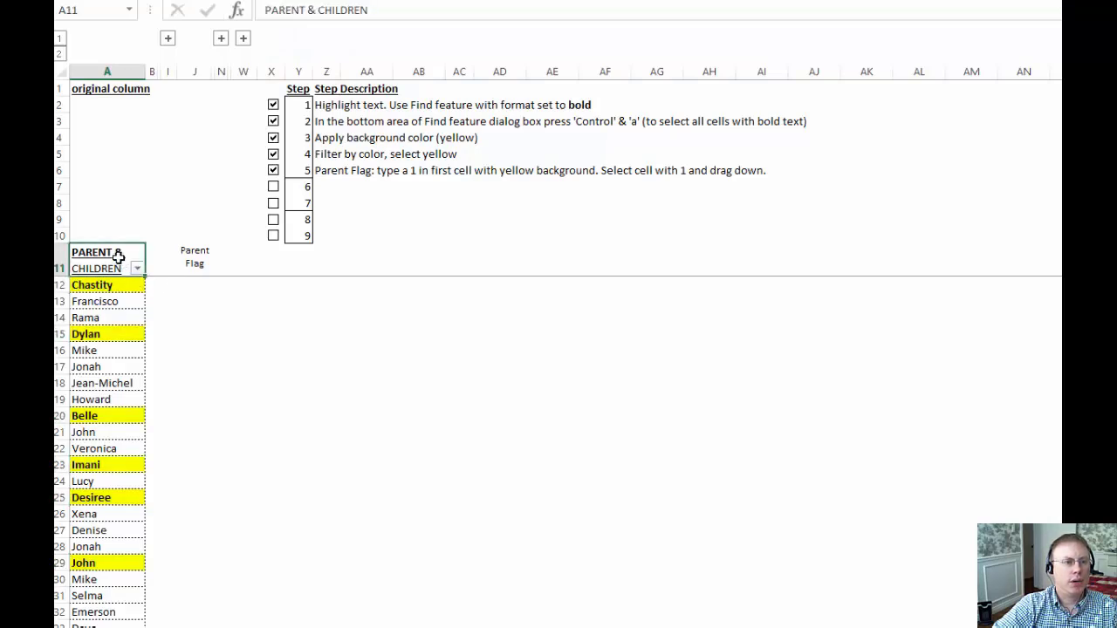
pyautogui.click(138, 270)
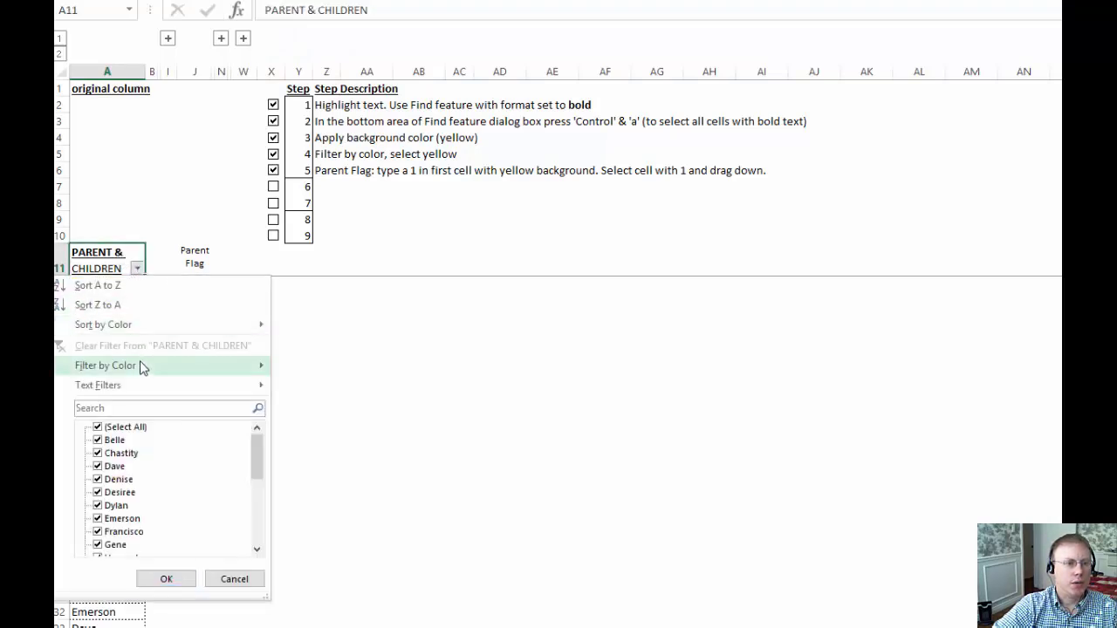
pyautogui.moveTo(139, 363)
pyautogui.click(301, 380)
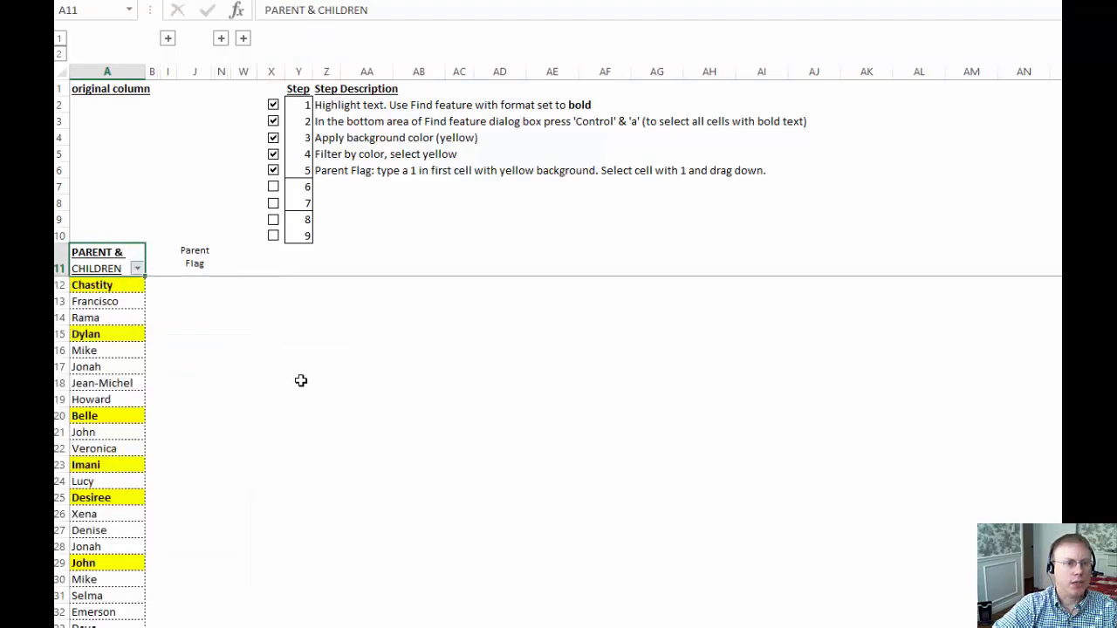
# Step: Enter 1 in Parent Flag cell J12 and fill it down the filtered rows to J35
pyautogui.click(196, 286)
pyautogui.write('1')
pyautogui.click(197, 350)
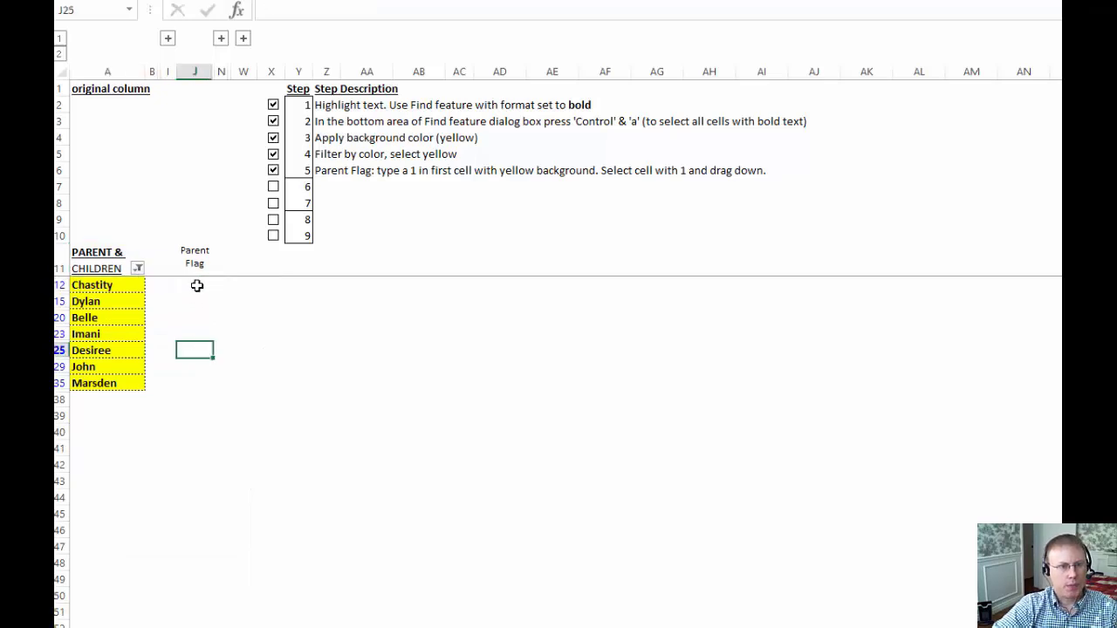
pyautogui.click(197, 285)
pyautogui.moveTo(213, 295); pyautogui.dragTo(217, 390)
# Step: Clear the color filter from the PARENT & CHILDREN list and check the flags against the yellow parent rows
pyautogui.click(101, 262)
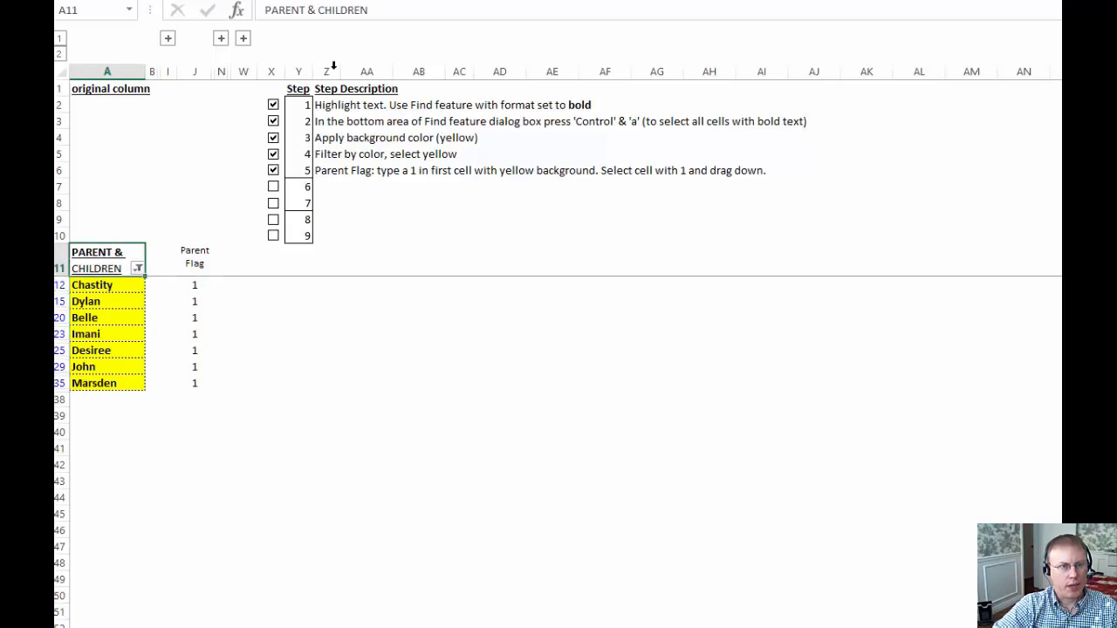
pyautogui.click(373, 2)
pyautogui.click(514, 3)
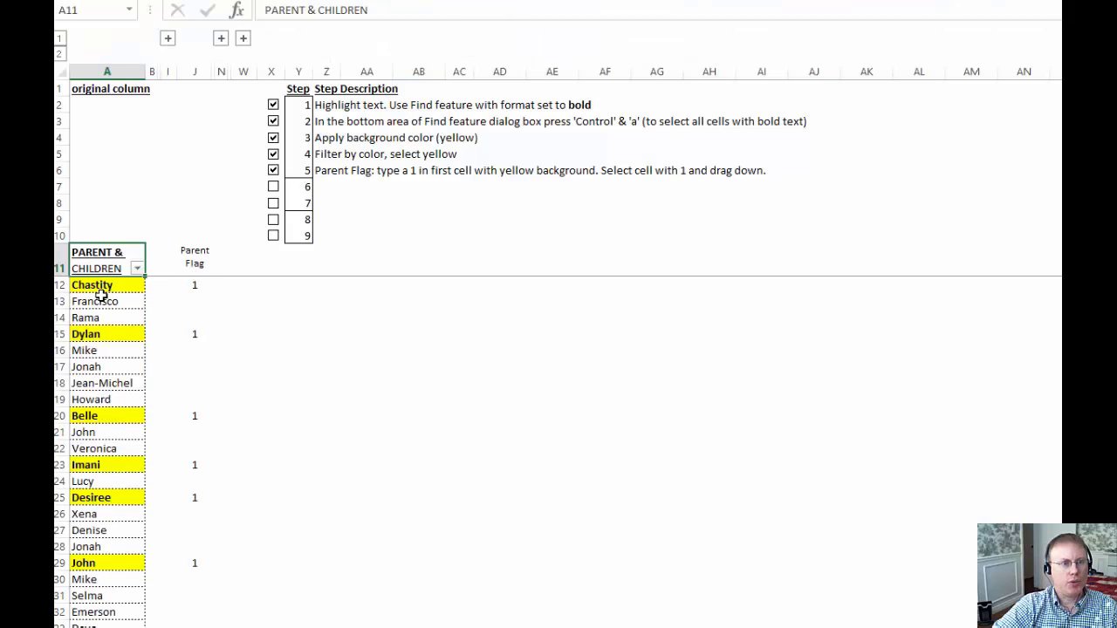
pyautogui.click(100, 332)
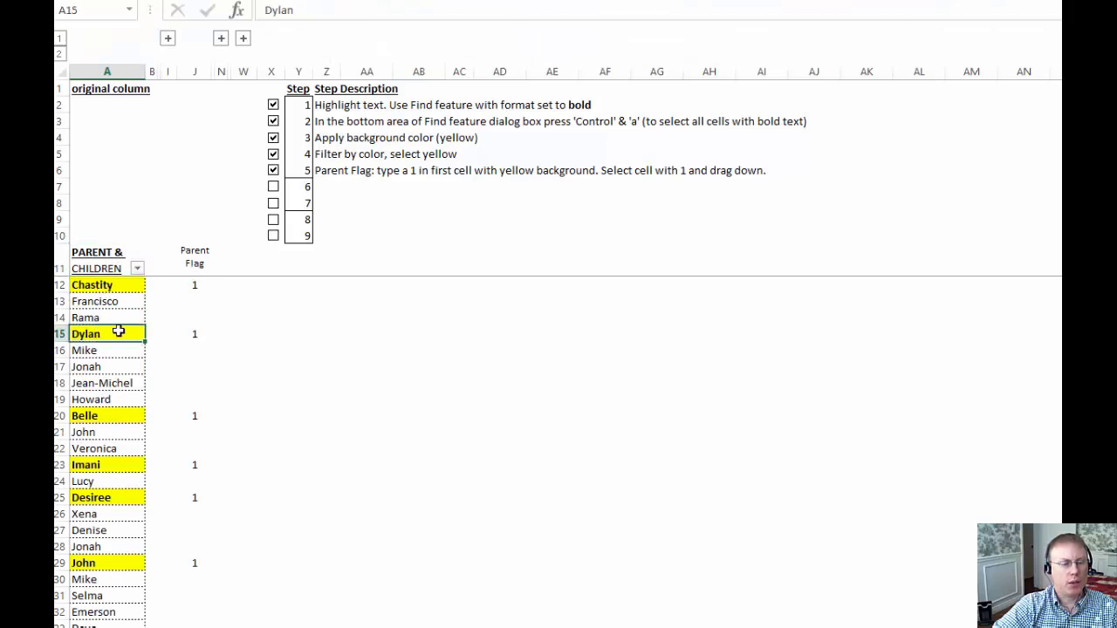
pyautogui.scroll(-3, 180, 347)
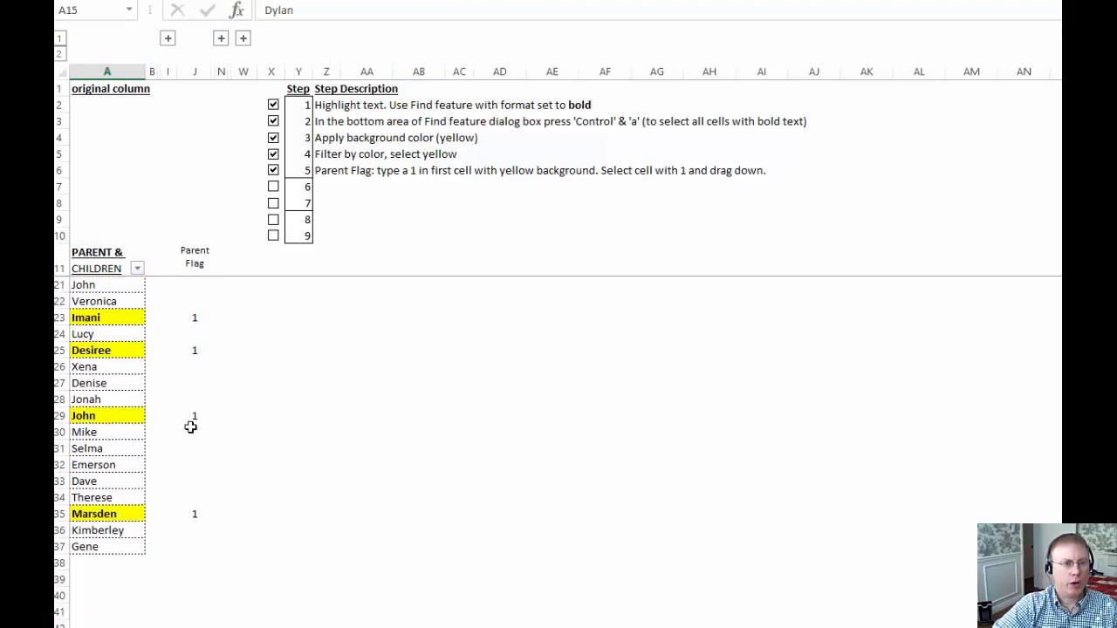
pyautogui.scroll(-2, 190, 465)
pyautogui.scroll(5, 187, 461)
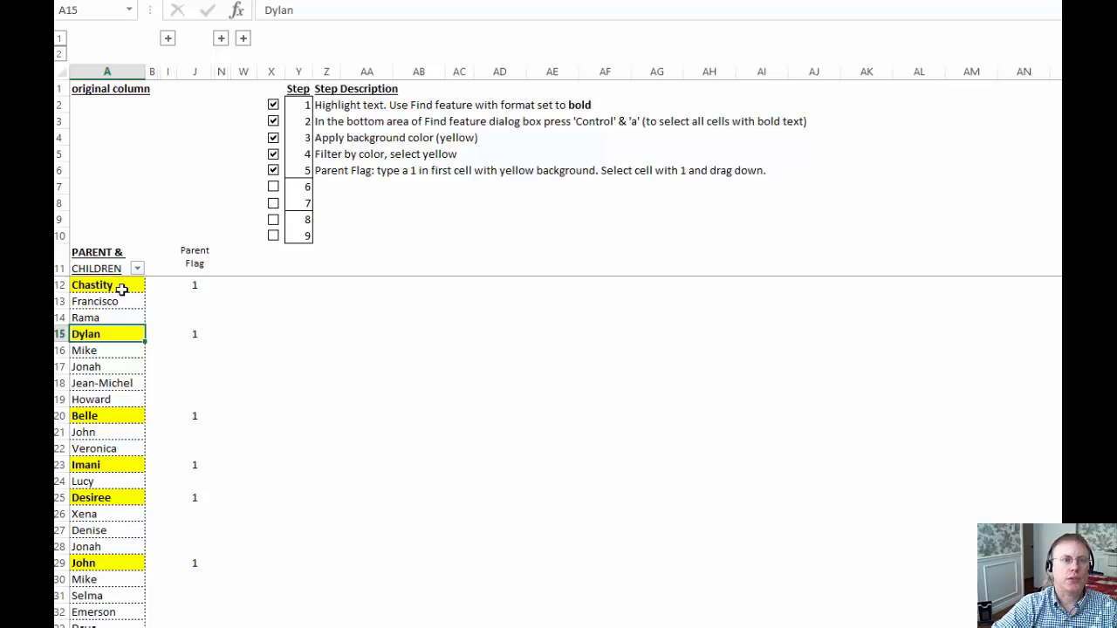
# Step: Expand the grouped columns K to M and tick the checkboxes for steps 6 and 7
pyautogui.click(221, 39)
pyautogui.click(373, 186)
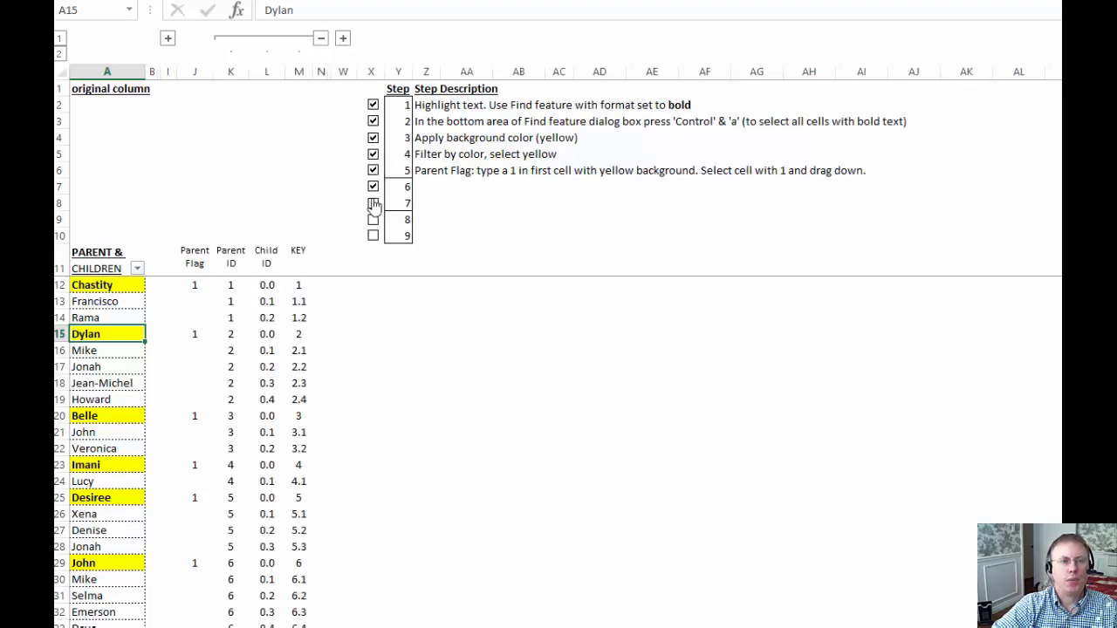
pyautogui.click(373, 204)
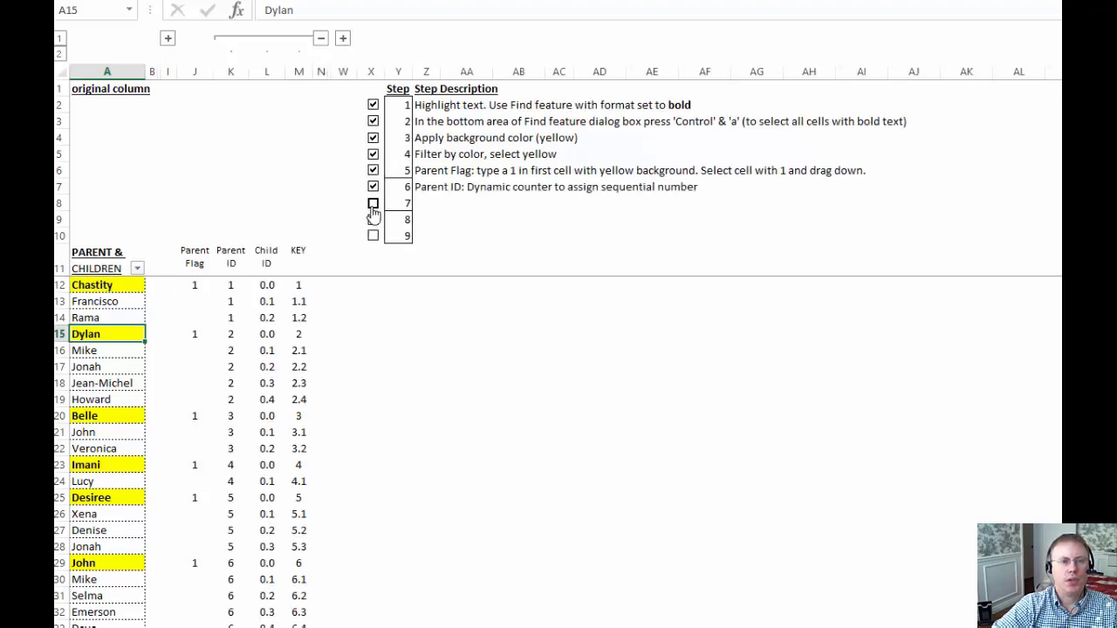
# Step: Examine the running SUM formulas in the Parent ID column and compare them with the parent flags and names
pyautogui.click(231, 285)
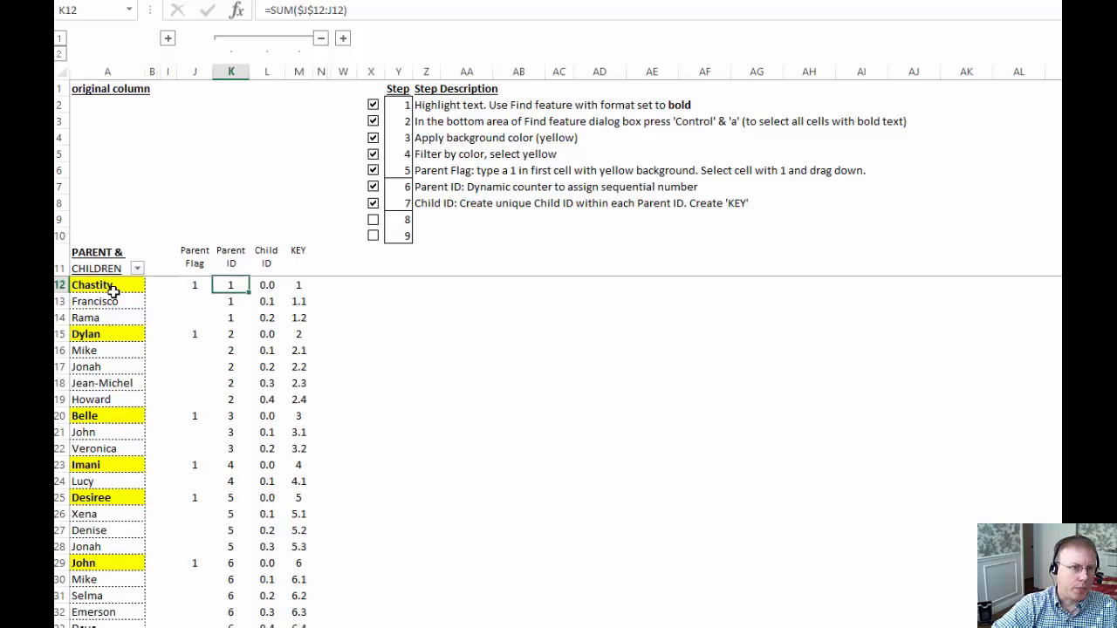
pyautogui.moveTo(111, 291); pyautogui.dragTo(111, 399)
pyautogui.moveTo(228, 334); pyautogui.dragTo(235, 395)
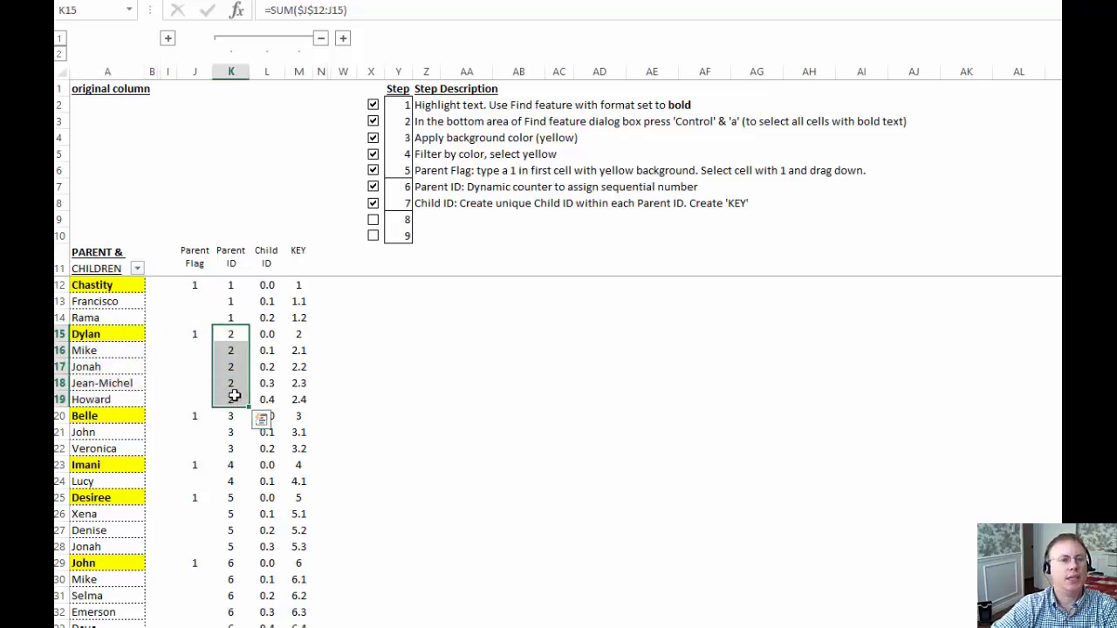
pyautogui.scroll(-1, 233, 416)
pyautogui.scroll(1, 234, 410)
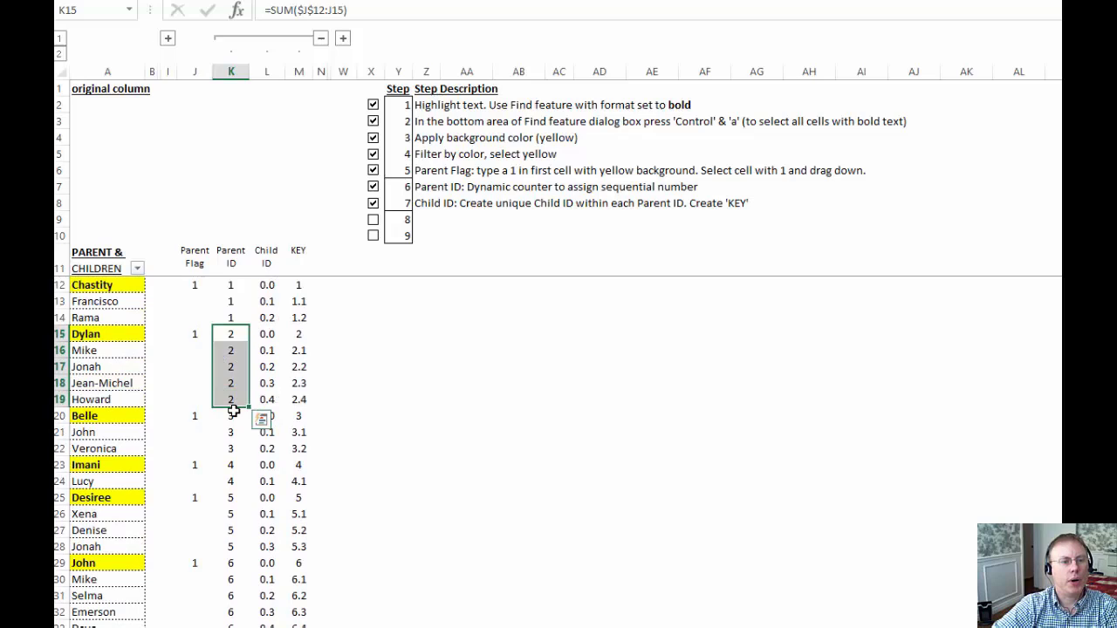
pyautogui.scroll(-2, 234, 414)
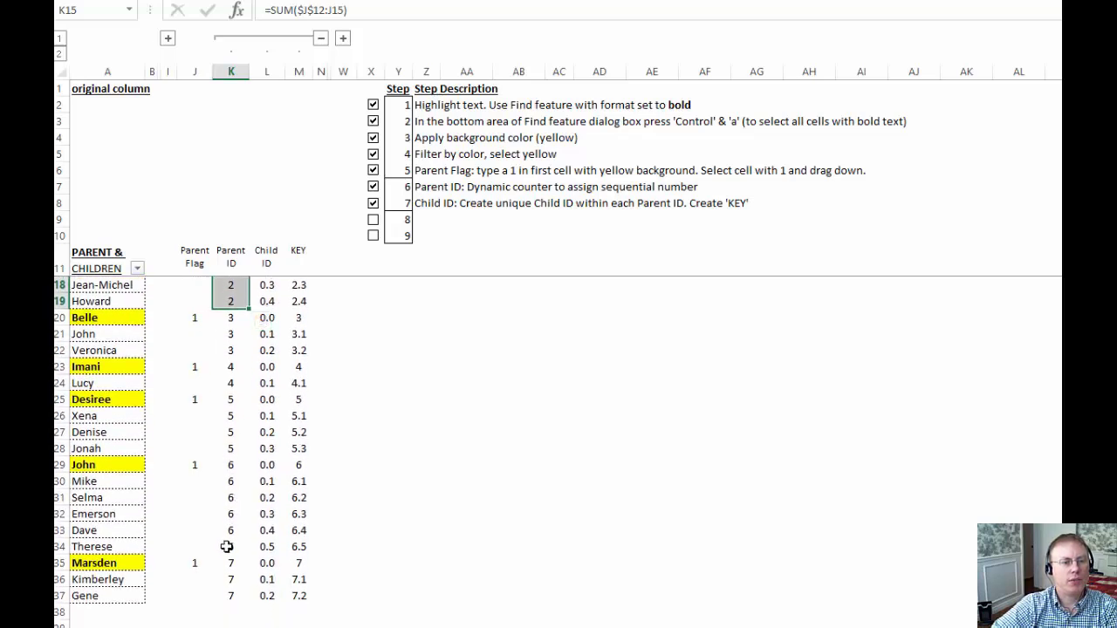
pyautogui.scroll(-1, 224, 578)
pyautogui.scroll(3, 229, 376)
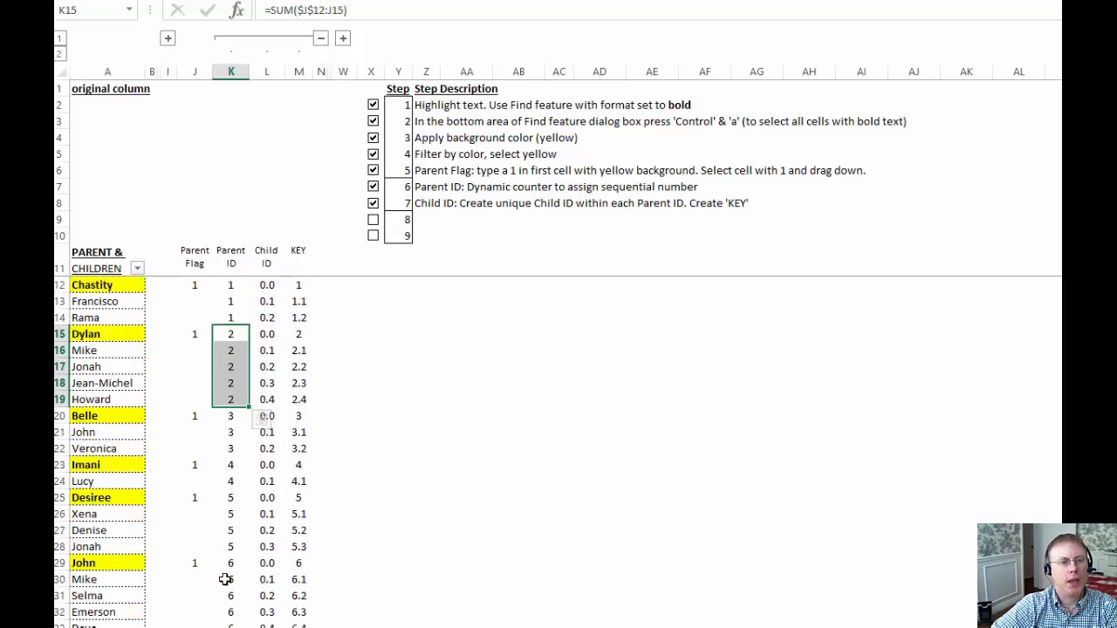
pyautogui.click(238, 369)
pyautogui.click(196, 368)
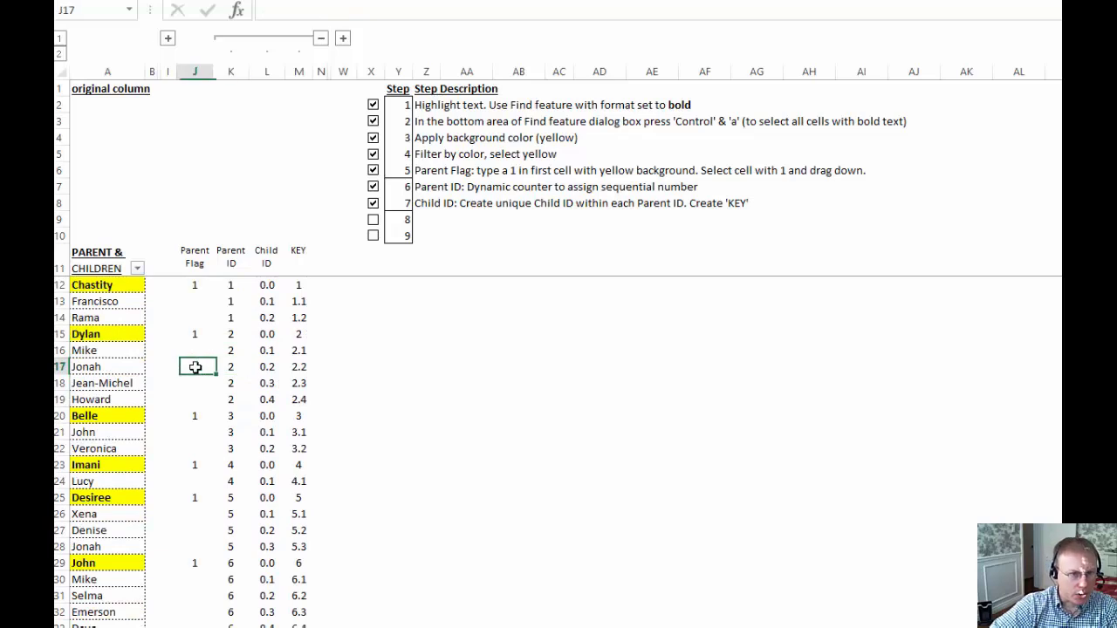
# Step: Examine the IF formulas in the Child ID column from L12 down through each parent's group
pyautogui.click(265, 302)
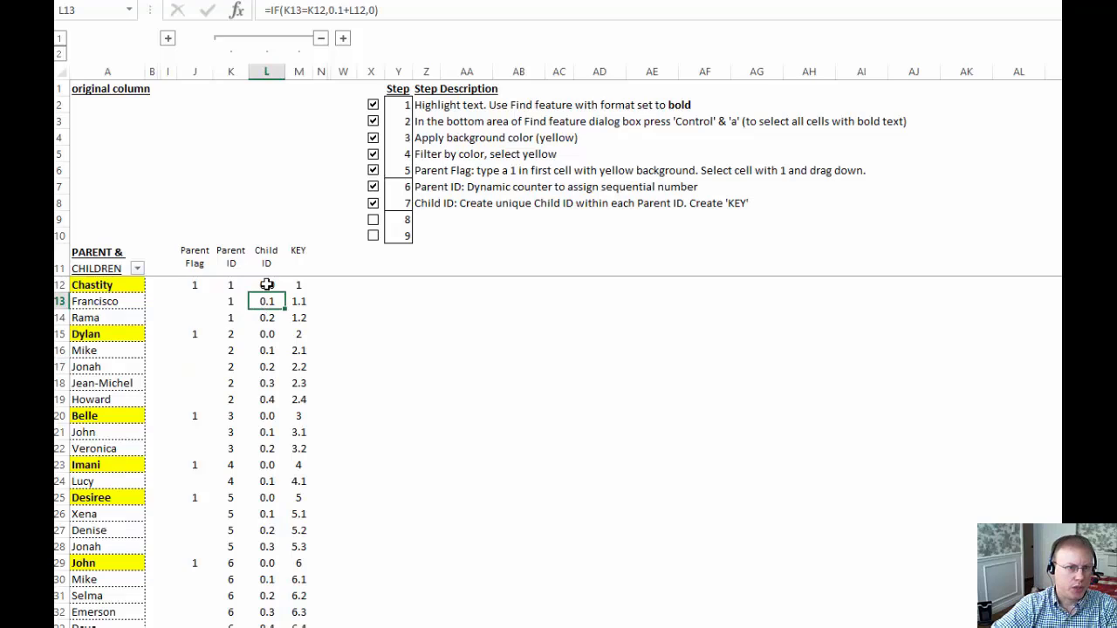
pyautogui.click(266, 286)
pyautogui.click(266, 301)
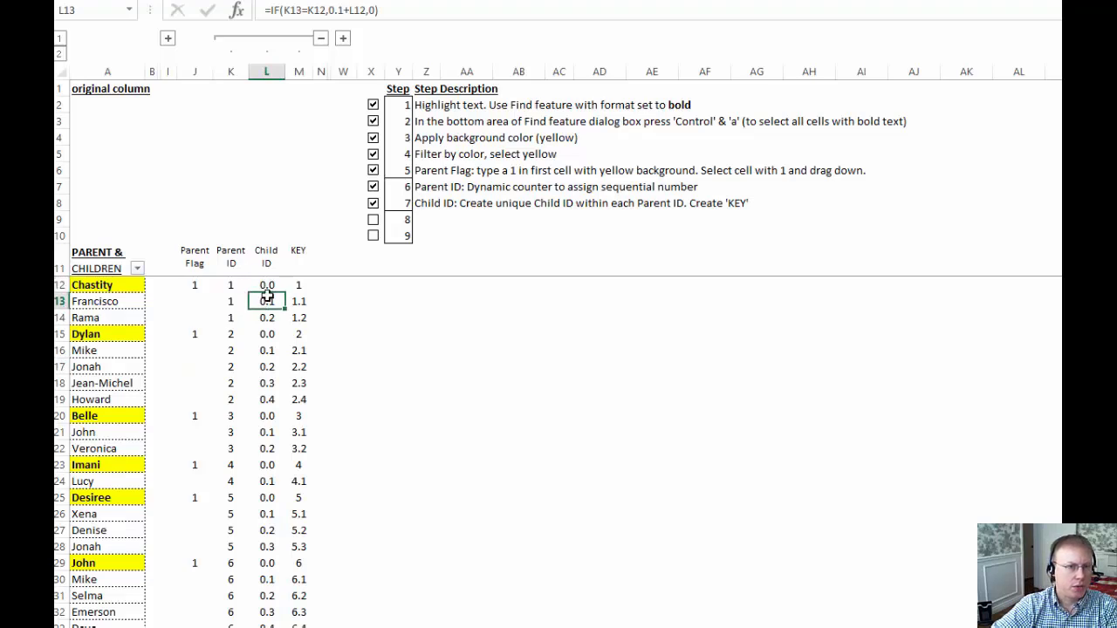
pyautogui.click(277, 317)
pyautogui.click(266, 334)
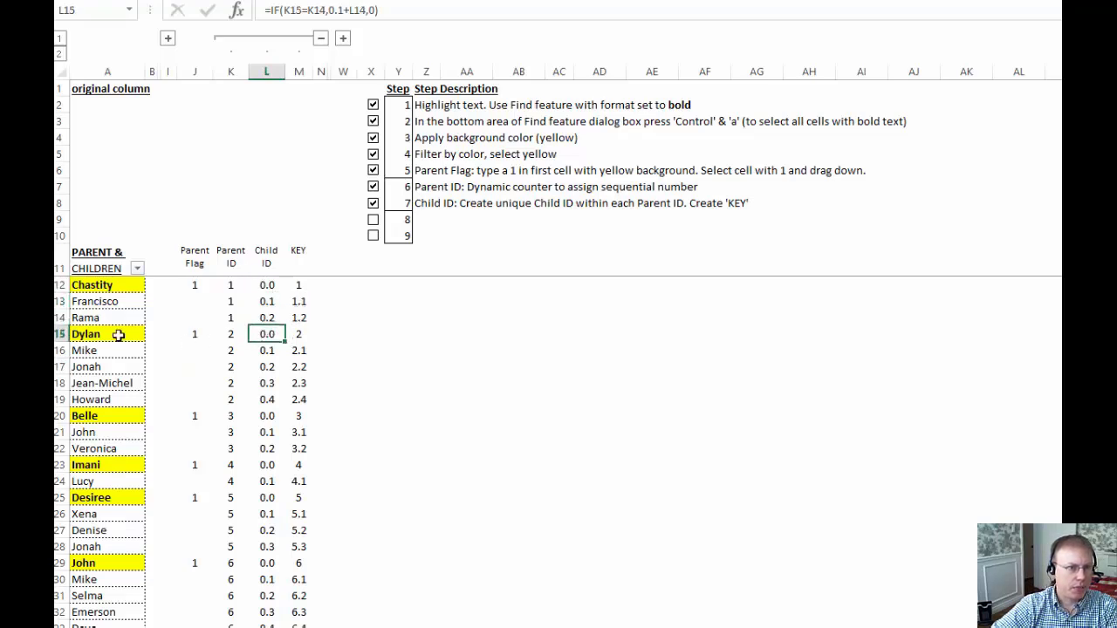
pyautogui.click(285, 351)
pyautogui.click(272, 367)
pyautogui.click(268, 384)
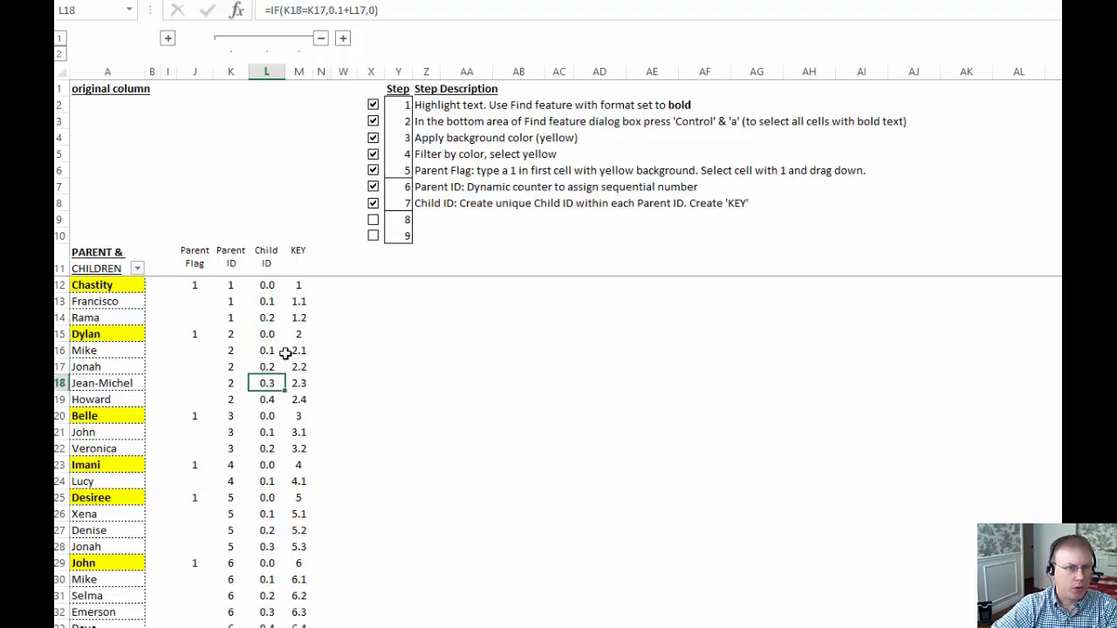
pyautogui.click(267, 400)
pyautogui.click(267, 417)
pyautogui.scroll(-1, 266, 425)
pyautogui.scroll(-3, 266, 425)
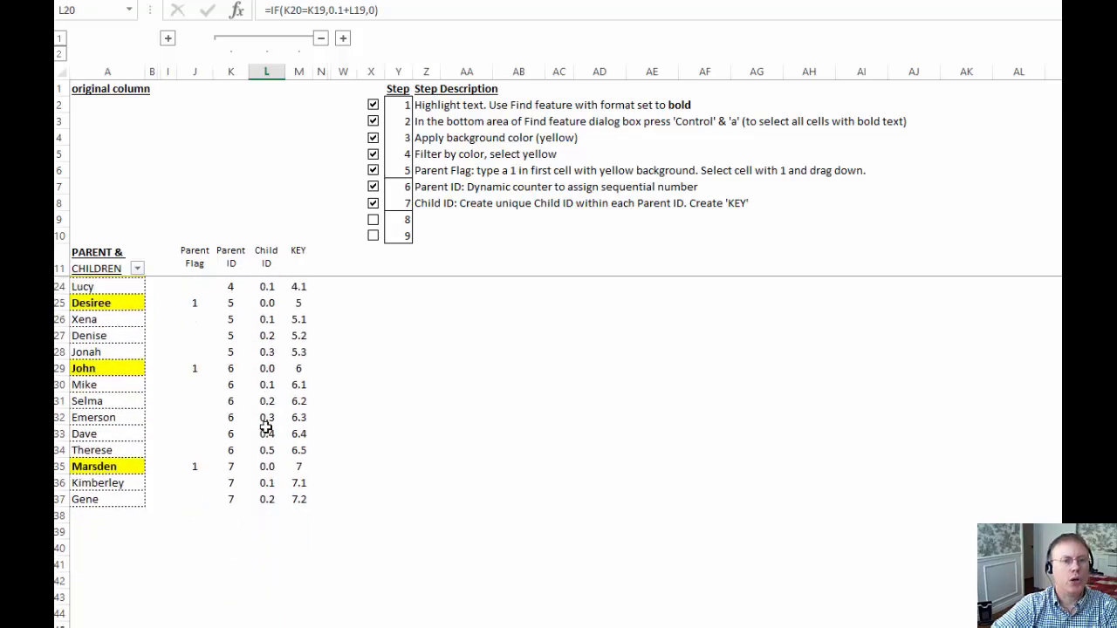
pyautogui.scroll(4, 267, 425)
# Step: Inspect the formula in KEY cell M12 that combines Parent ID and Child ID, leaving it unedited, and review the column
pyautogui.click(299, 286)
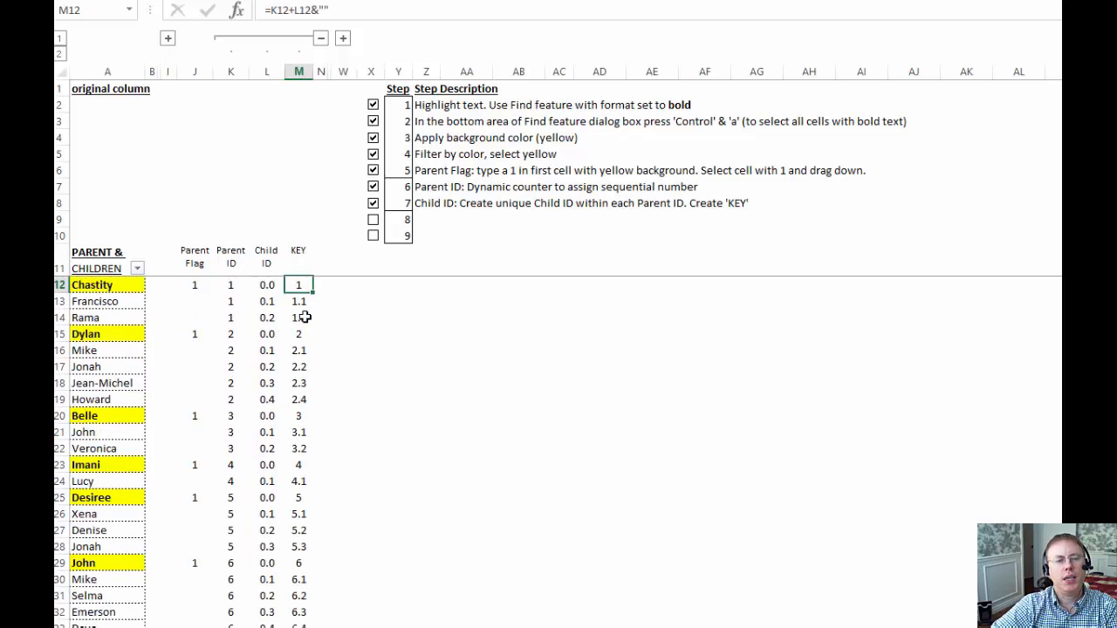
pyautogui.press('F2')
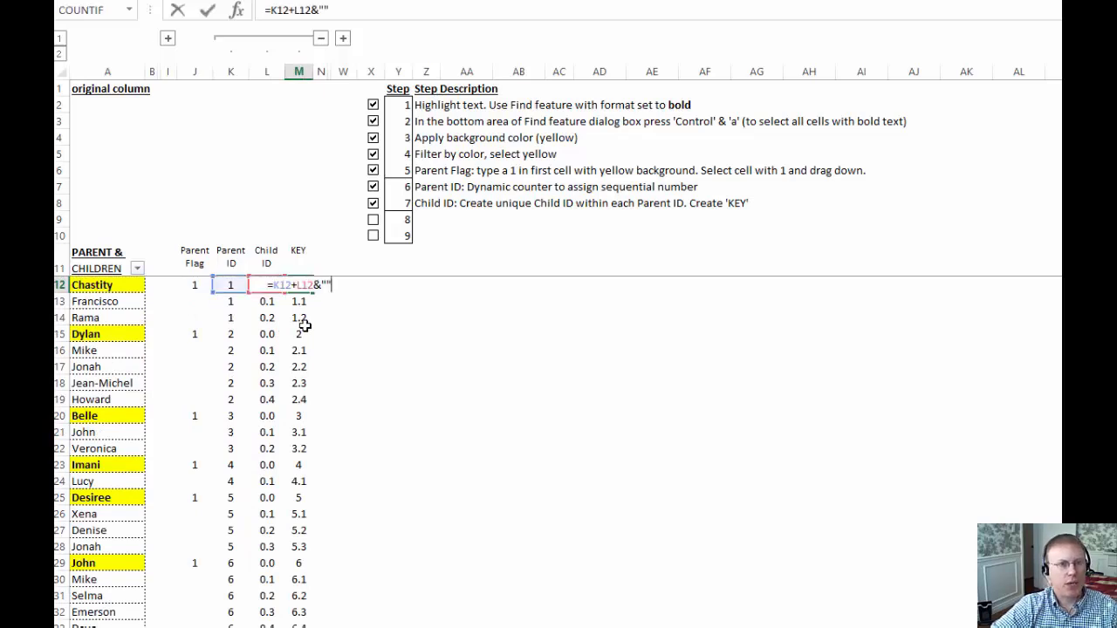
pyautogui.press('Escape')
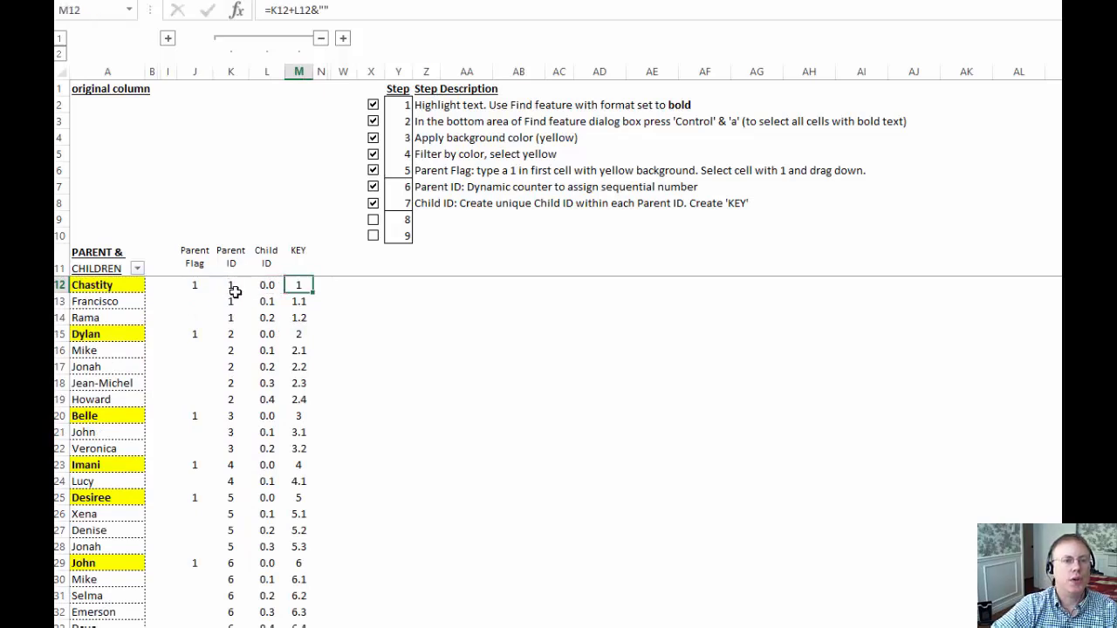
pyautogui.click(298, 252)
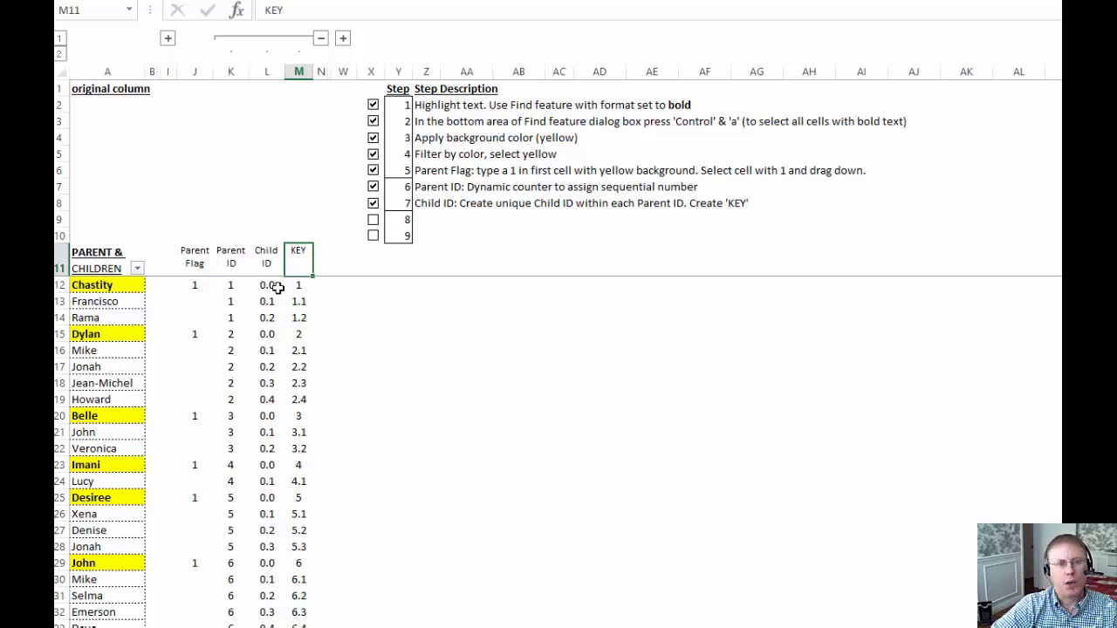
pyautogui.scroll(-4, 276, 288)
pyautogui.scroll(4, 275, 288)
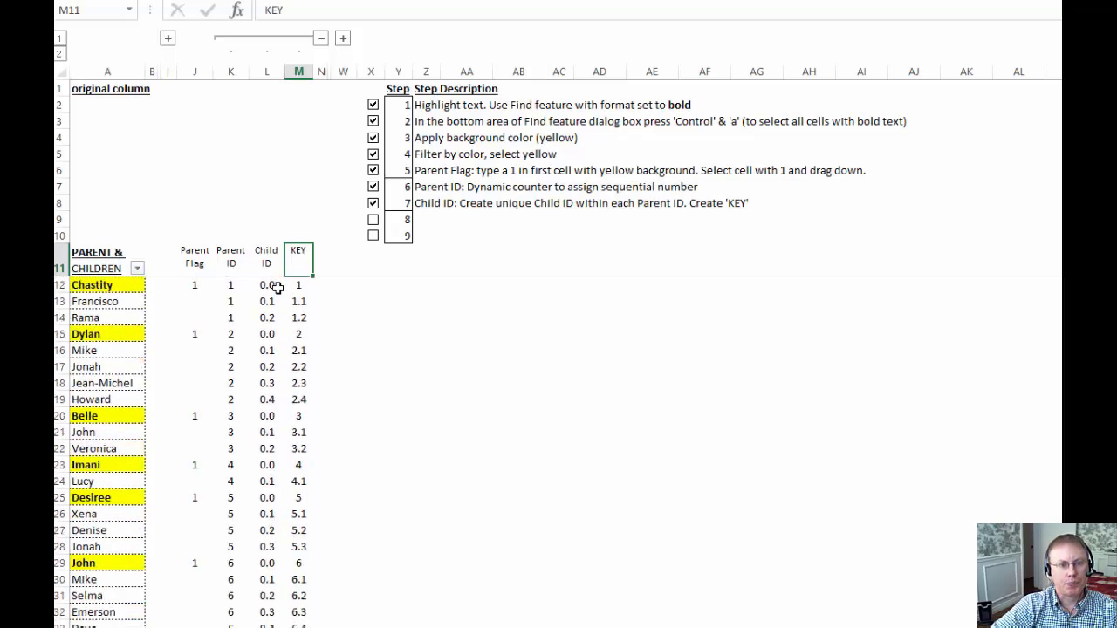
# Step: Tick the checkboxes for steps 8 and 9 and expand the grouped columns O to V holding the lookup grid
pyautogui.click(374, 220)
pyautogui.click(374, 236)
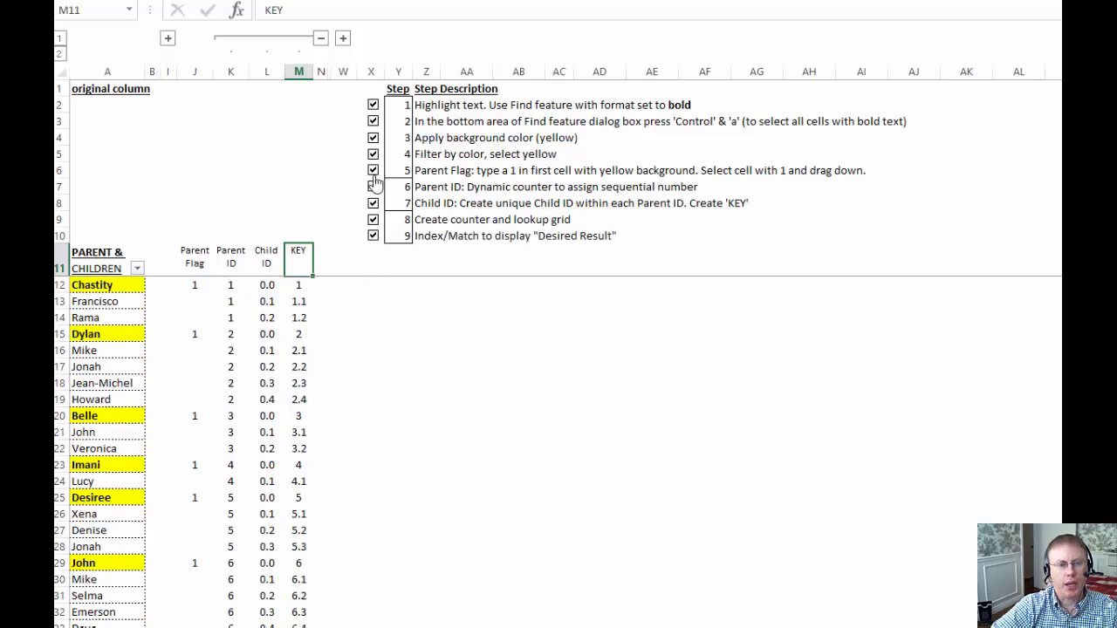
pyautogui.click(343, 37)
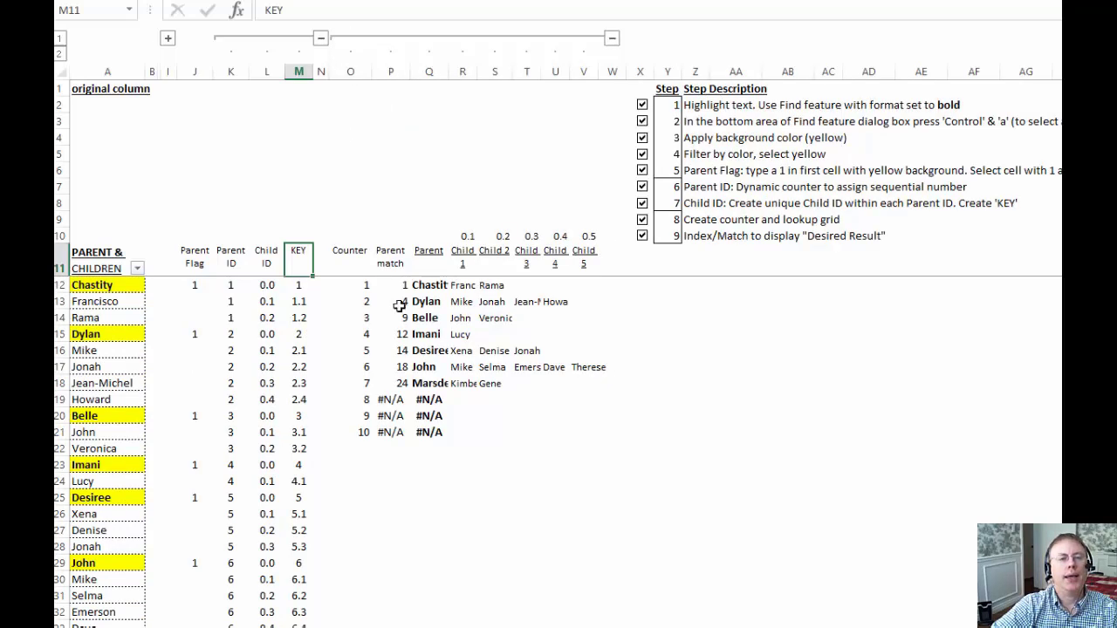
# Step: Examine the Counter values in column O and the MATCH formulas in Parent match cells P14 and P17
pyautogui.click(351, 260)
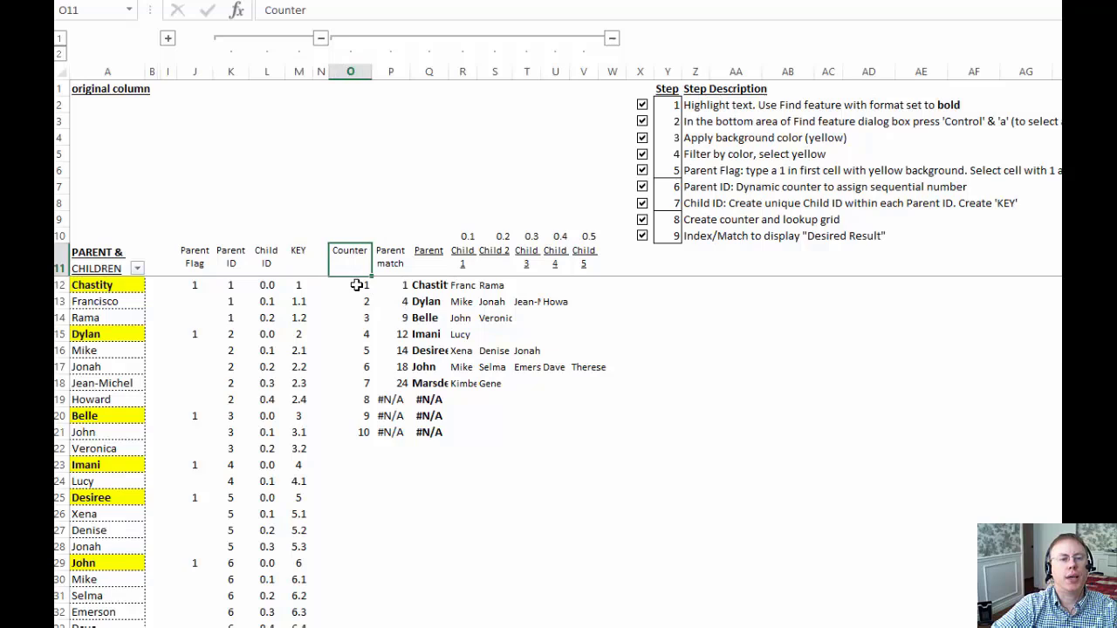
pyautogui.click(357, 284)
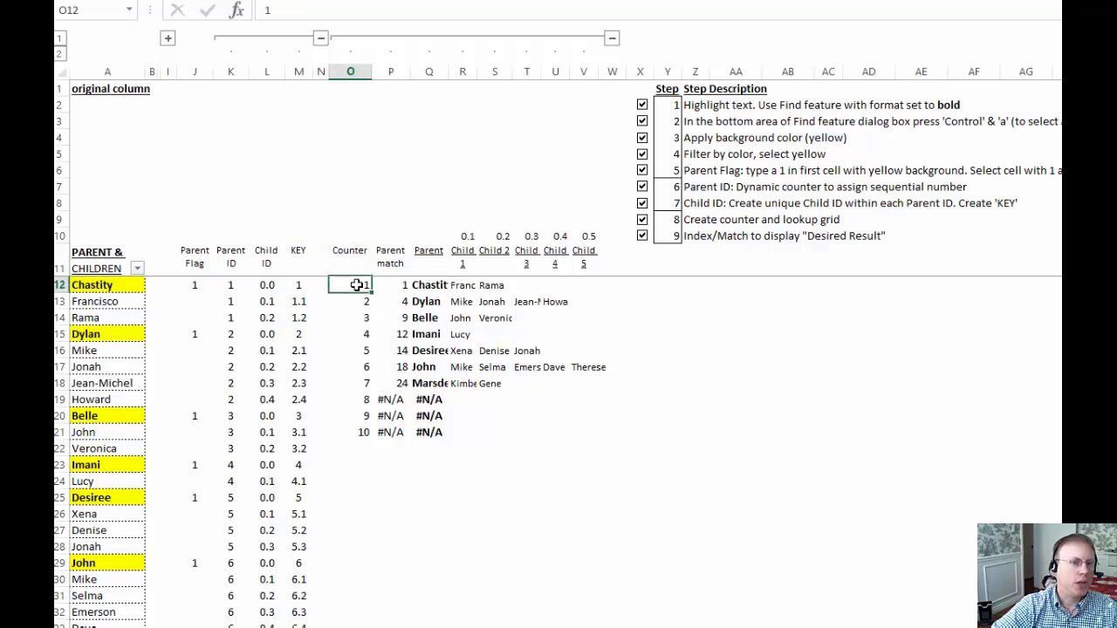
pyautogui.click(356, 301)
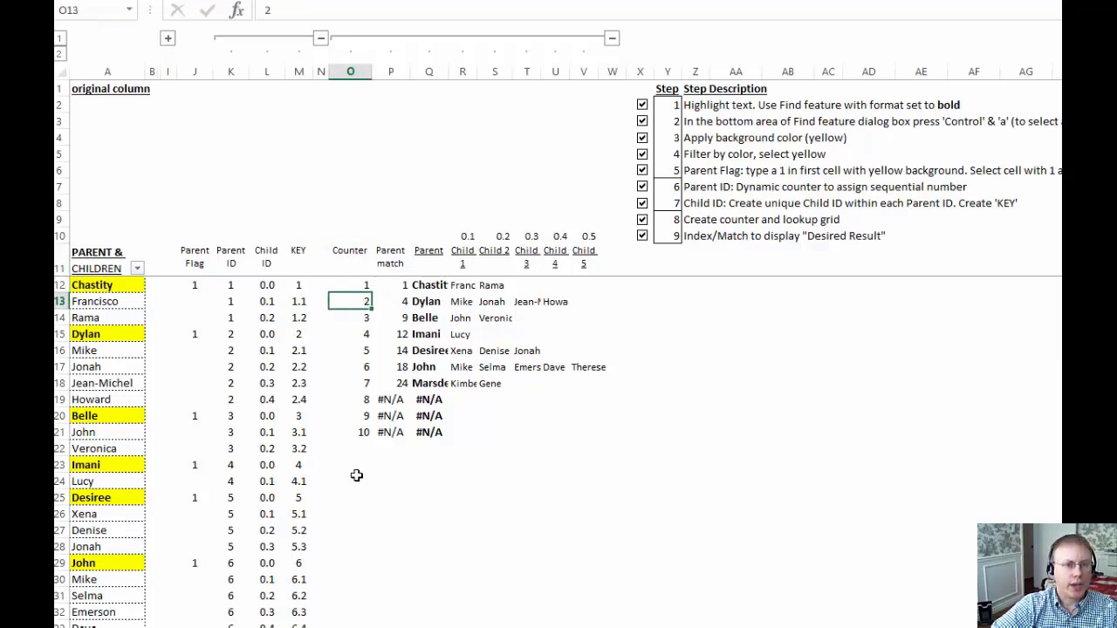
pyautogui.click(395, 316)
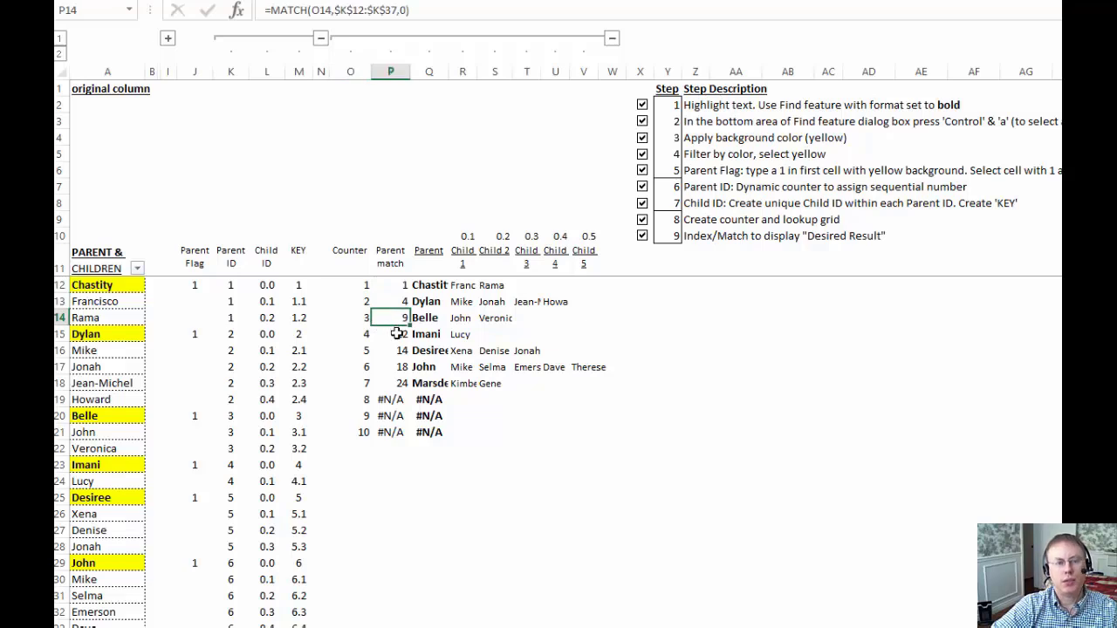
pyautogui.press('F2')
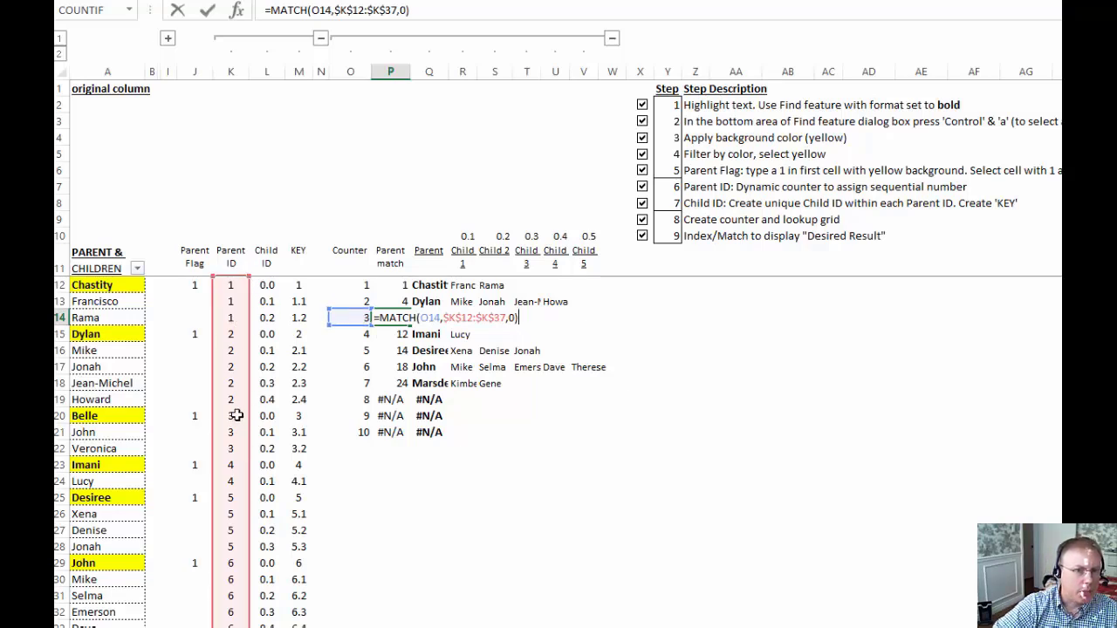
pyautogui.hotkey('ctrl', 'Return')
pyautogui.click(390, 367)
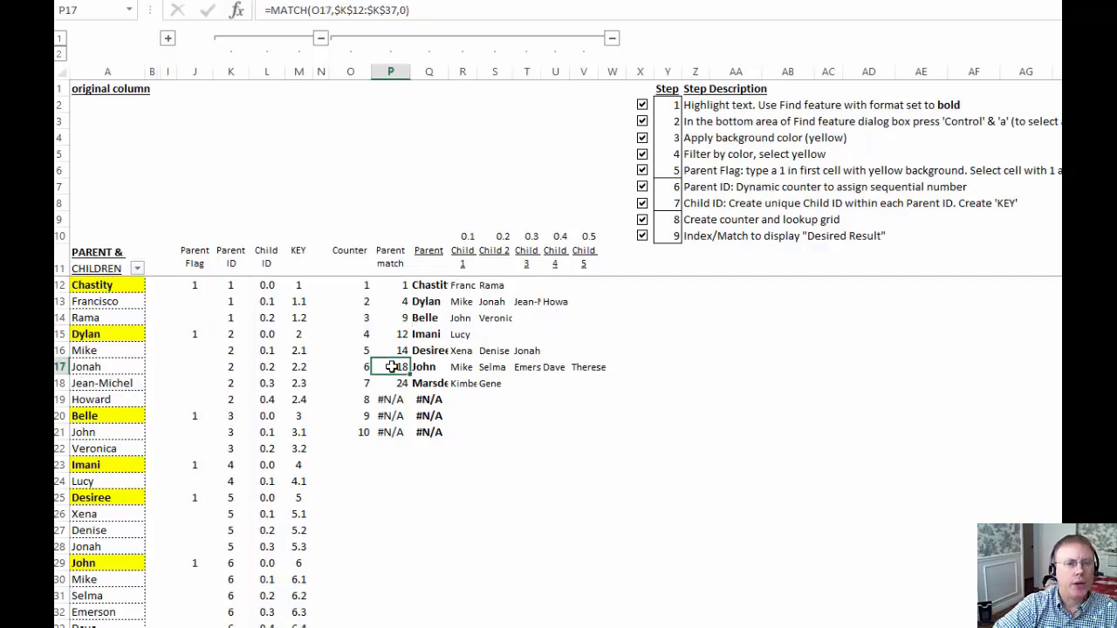
# Step: Examine the MATCH formula in P17 and the INDEX formulas in Parent column cells Q12, Q14 and Q16, leaving them unedited
pyautogui.doubleClick(390, 367)
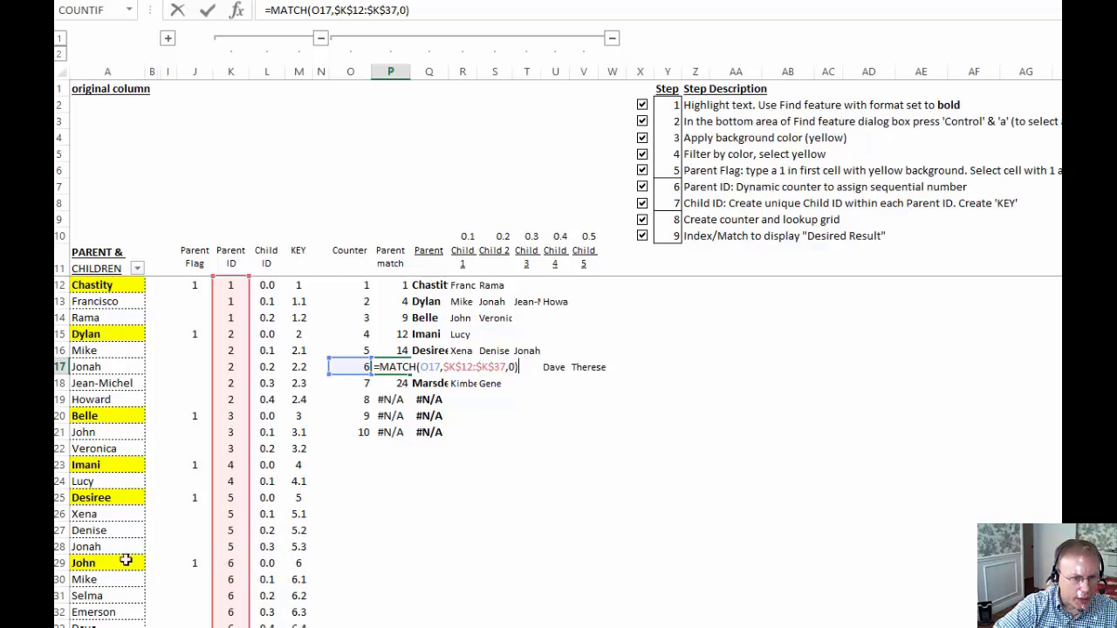
pyautogui.hotkey('ctrl', 'Return')
pyautogui.click(425, 288)
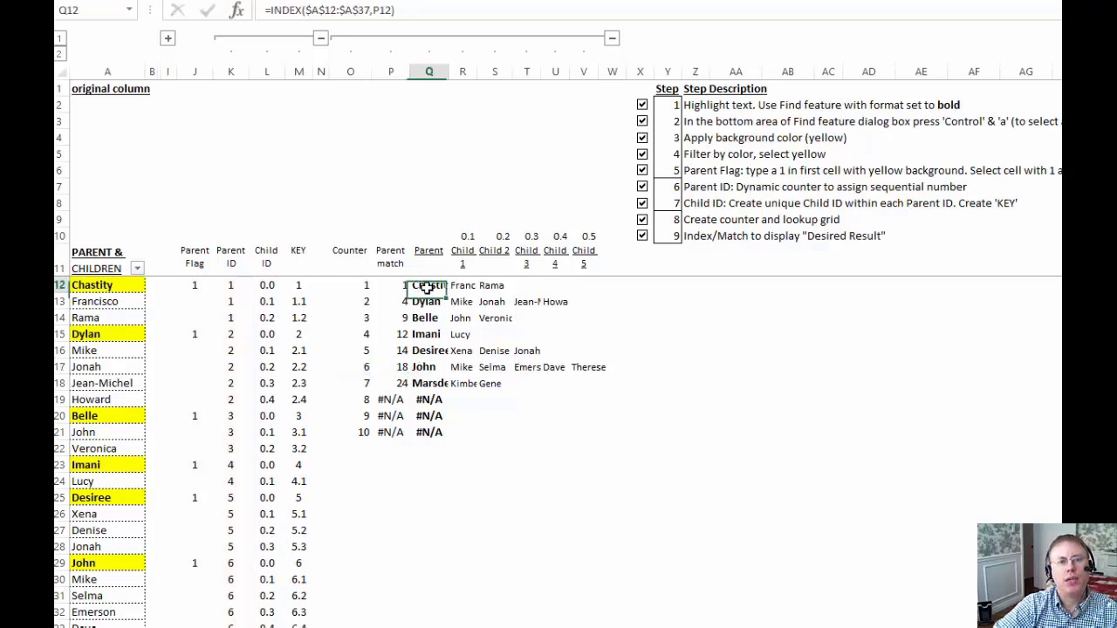
pyautogui.click(427, 318)
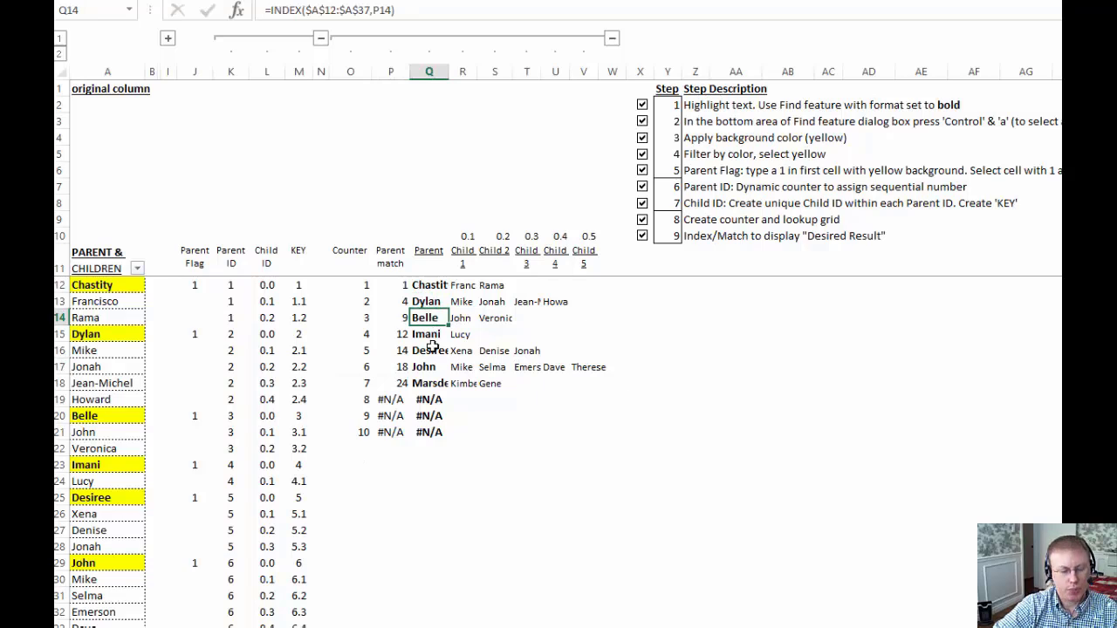
pyautogui.press('F2')
pyautogui.press('Escape')
pyautogui.click(432, 348)
pyautogui.press('F2')
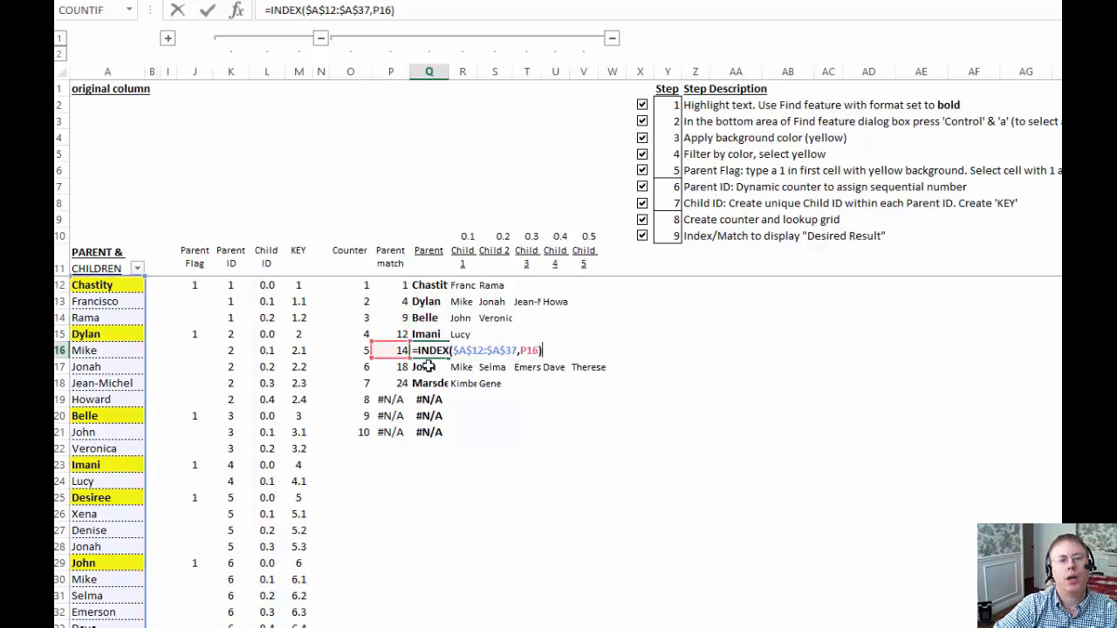
pyautogui.hotkey('ctrl', 'Return')
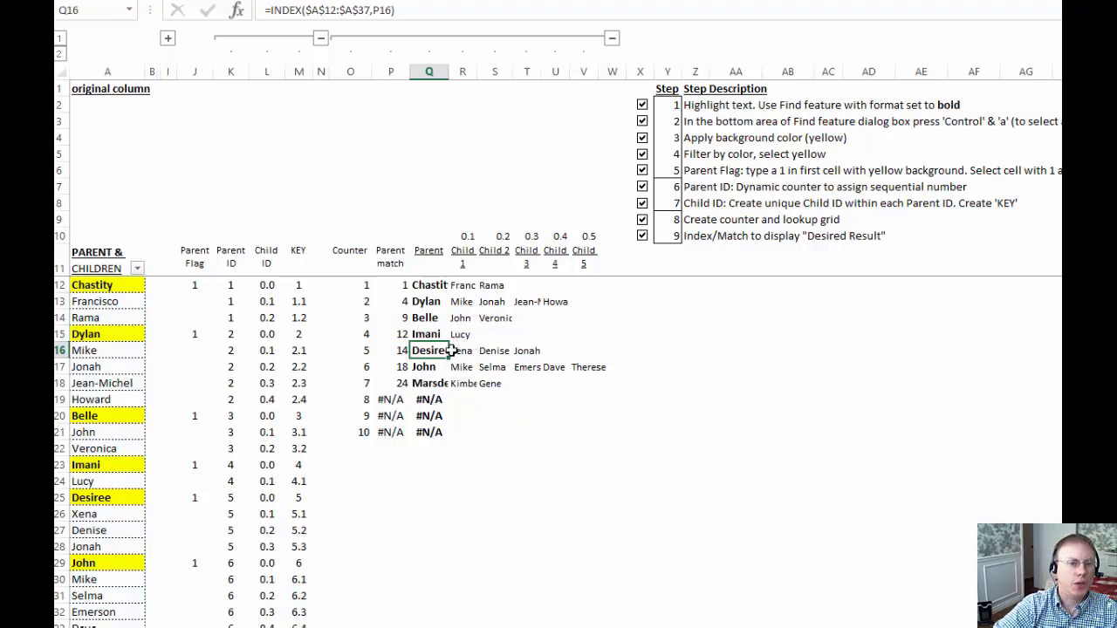
# Step: Examine the IFERROR, INDEX and MATCH formulas in Child 2 cells S12, S14 and S16 without editing them
pyautogui.click(491, 284)
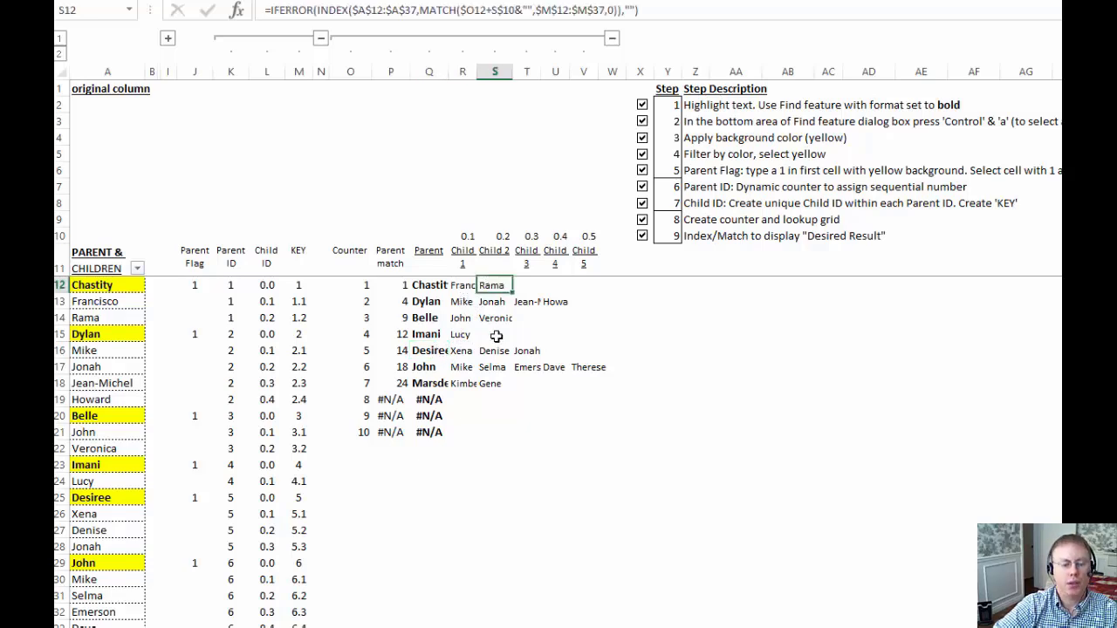
pyautogui.press('F2')
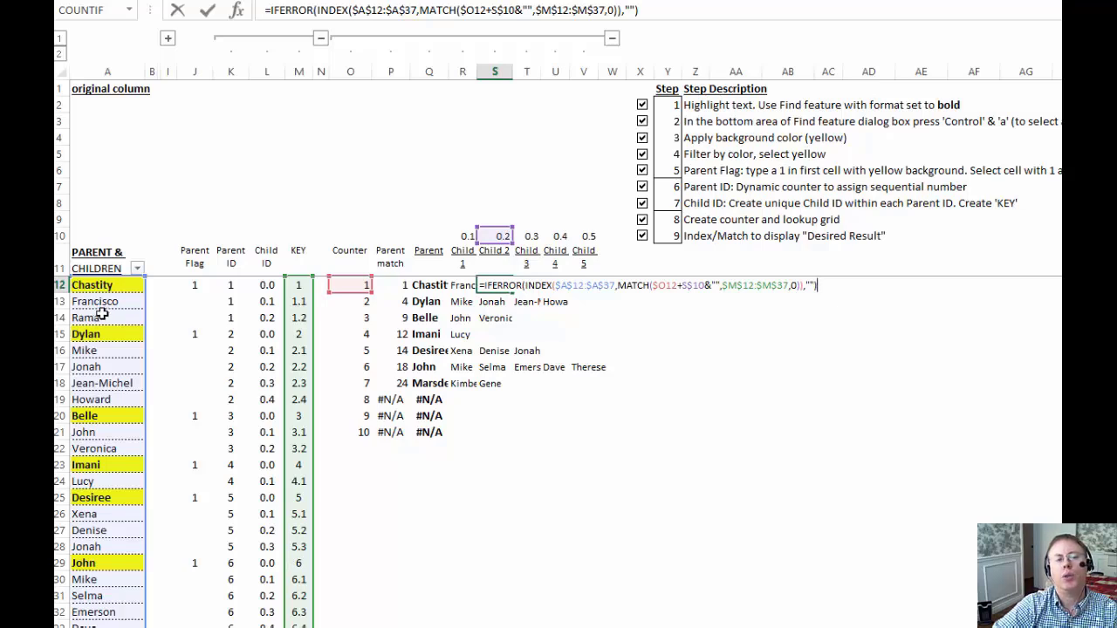
pyautogui.hotkey('ctrl', 'Return')
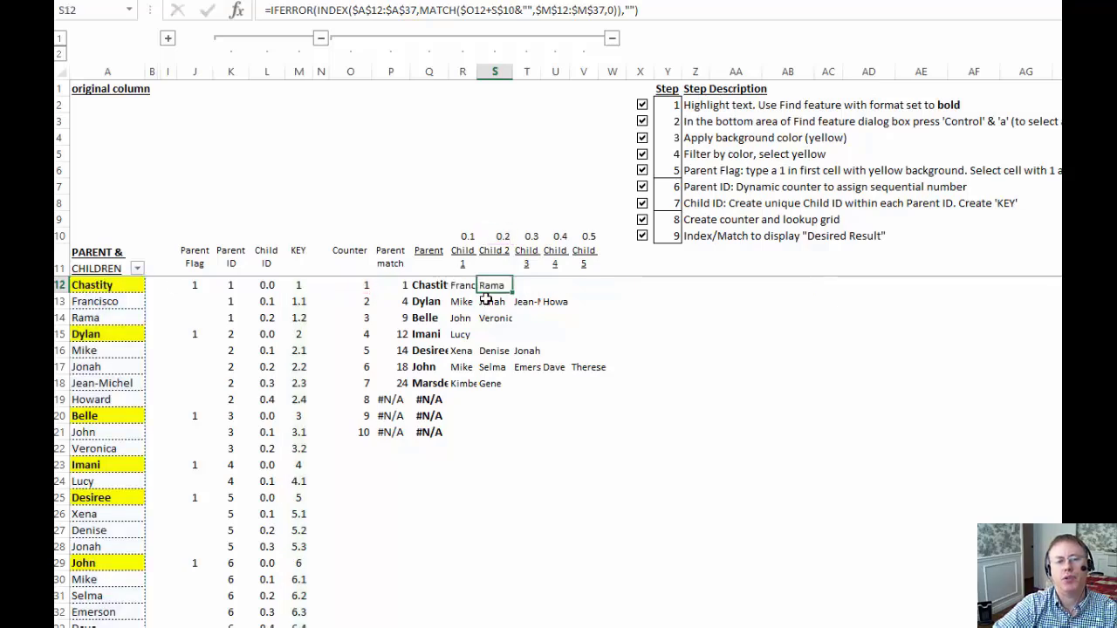
pyautogui.click(489, 318)
pyautogui.click(493, 350)
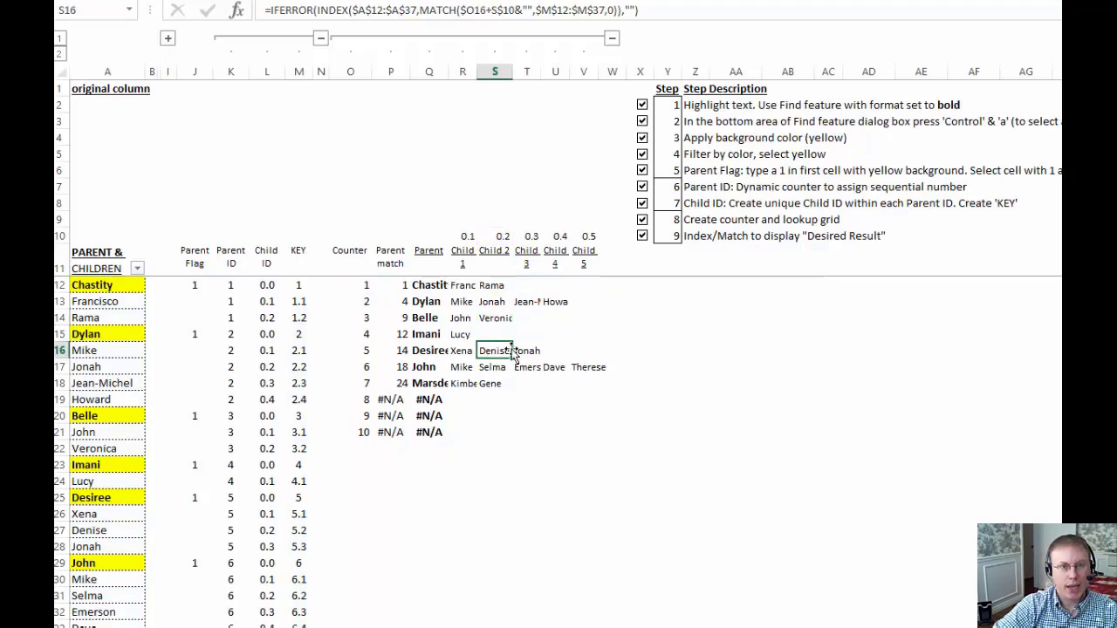
pyautogui.press('F2')
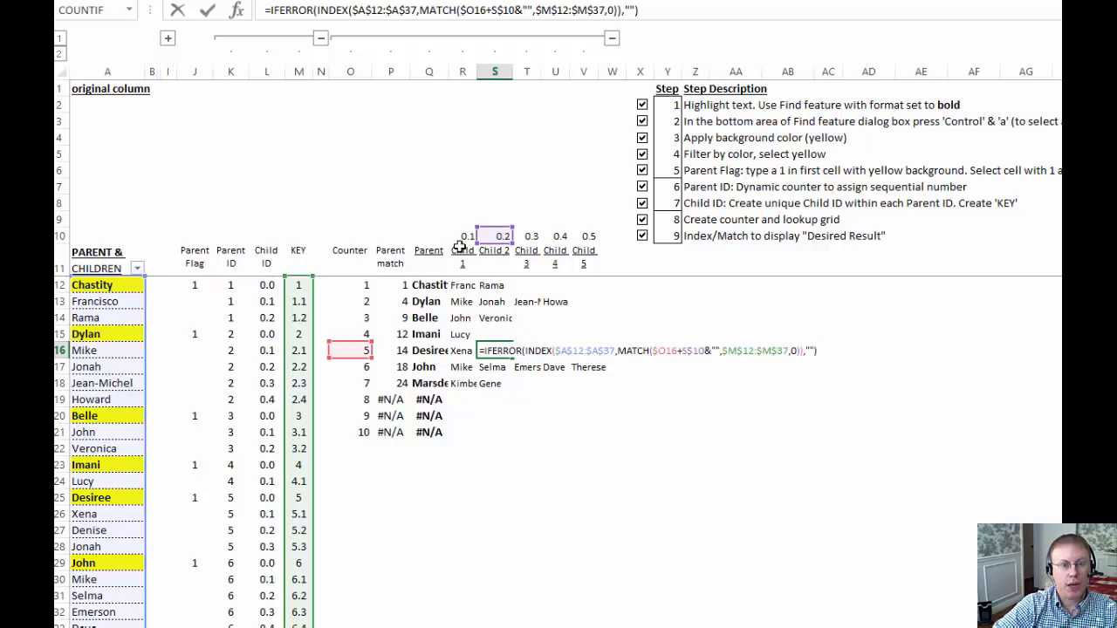
pyautogui.press('Return')
# Step: Inspect the Child 4 lookup formula in U17 and trace it to KEY cell M33 and its source name in A33
pyautogui.click(554, 367)
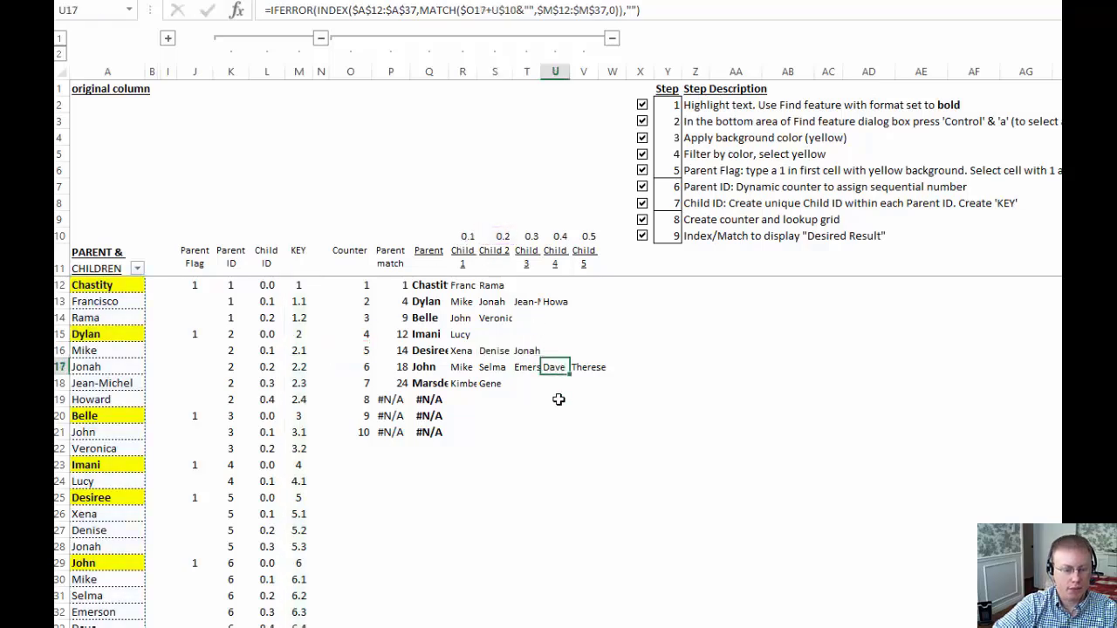
pyautogui.press('F2')
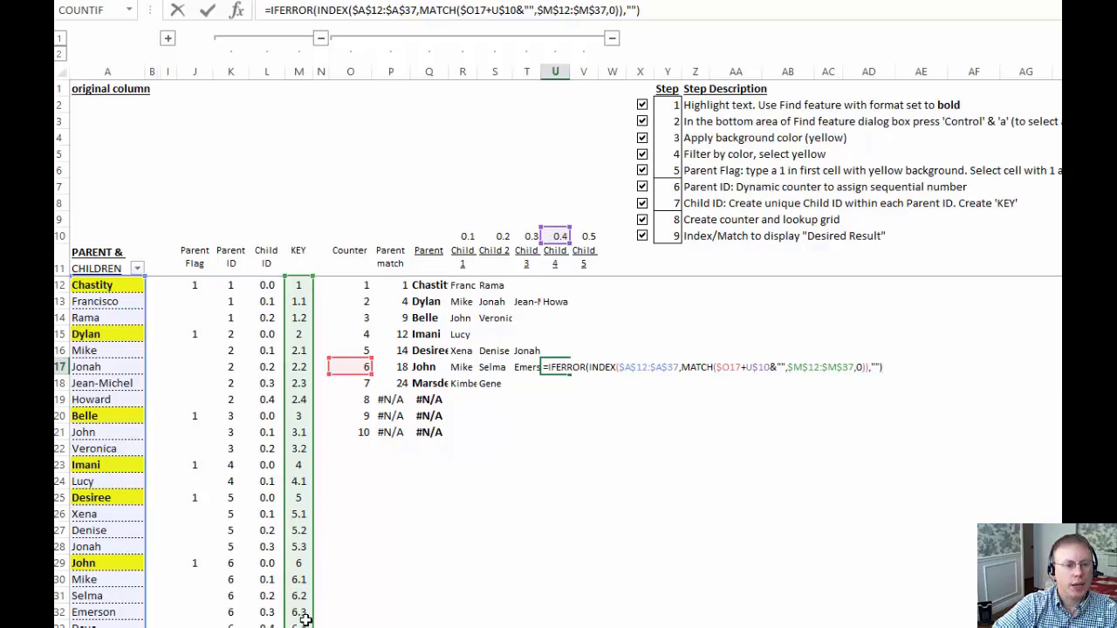
pyautogui.hotkey('ctrl', 'Return')
pyautogui.scroll(-1, 298, 613)
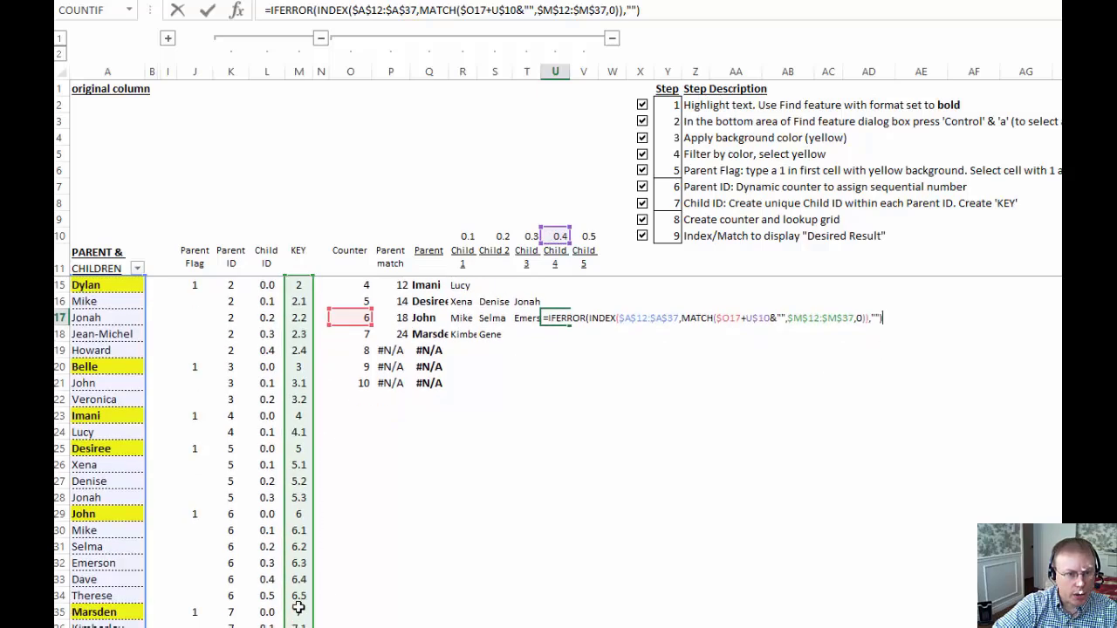
pyautogui.click(301, 580)
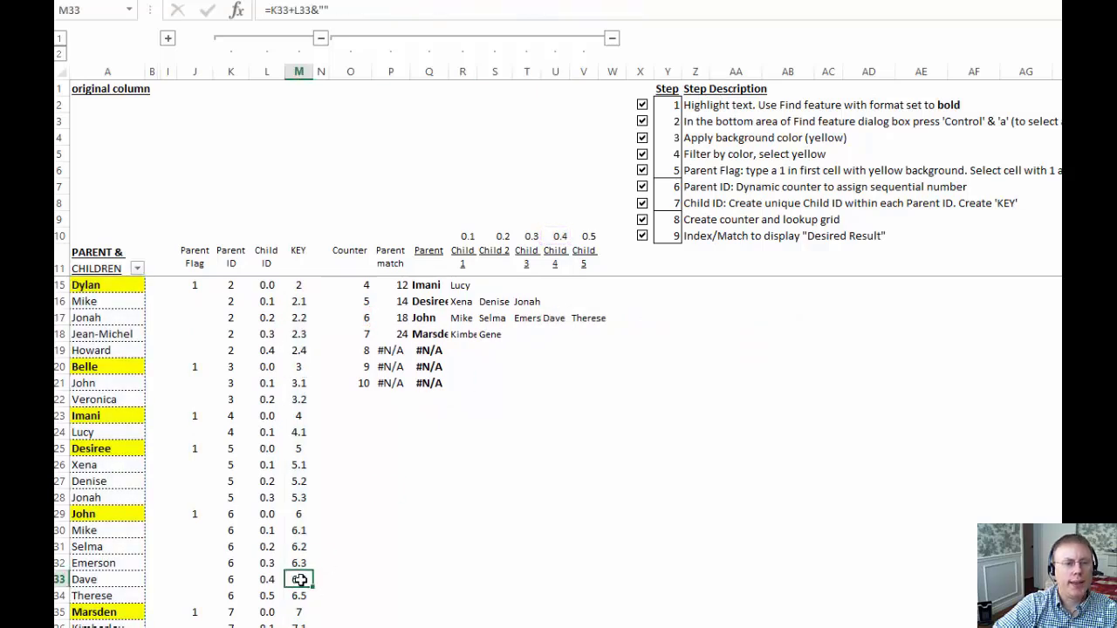
pyautogui.click(102, 581)
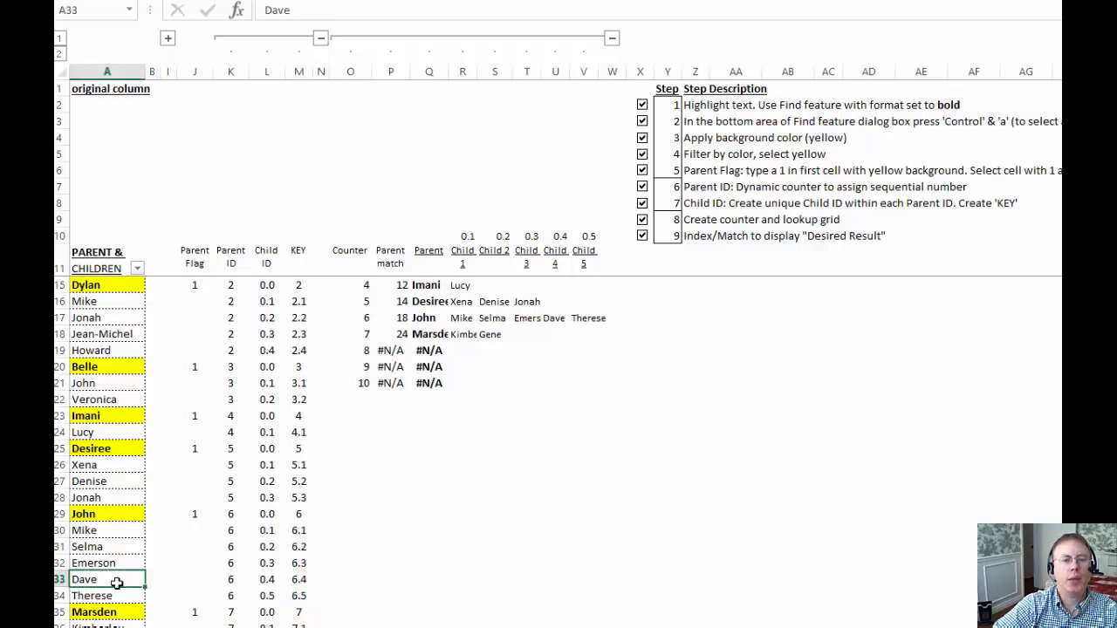
pyautogui.scroll(1, 365, 480)
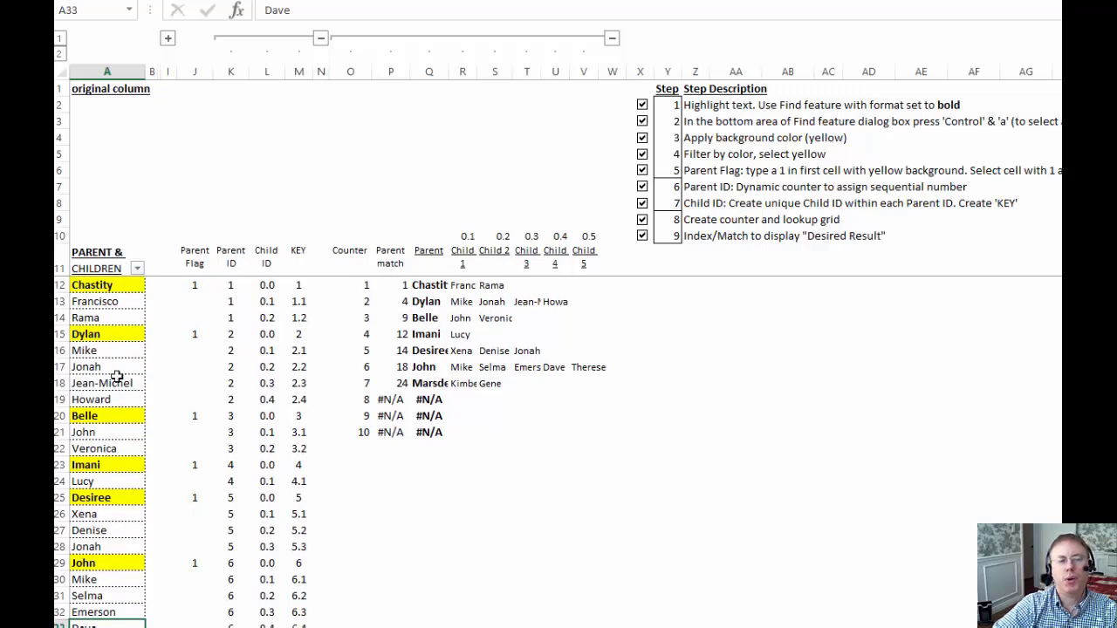
# Step: On the vba code sheet, enlarge the formula bar and copy the full ParentEquals1 function text from cell B2
pyautogui.click(435, 513)
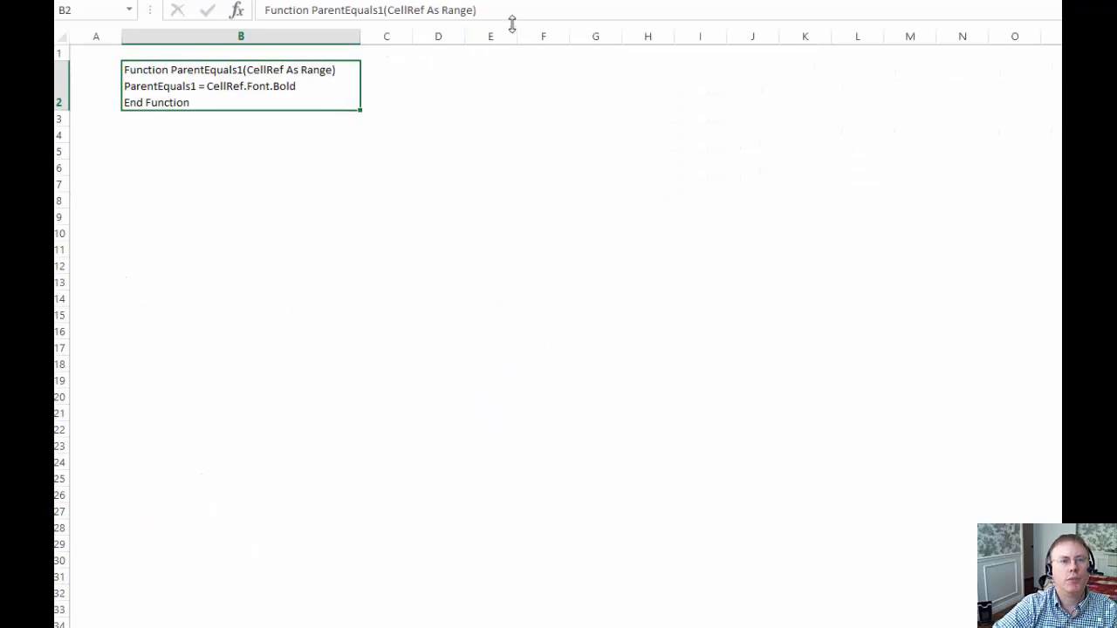
pyautogui.moveTo(511, 22); pyautogui.dragTo(514, 71)
pyautogui.click(351, 41)
pyautogui.hotkey('ctrl', 'a')
pyautogui.hotkey('ctrl', 'c')
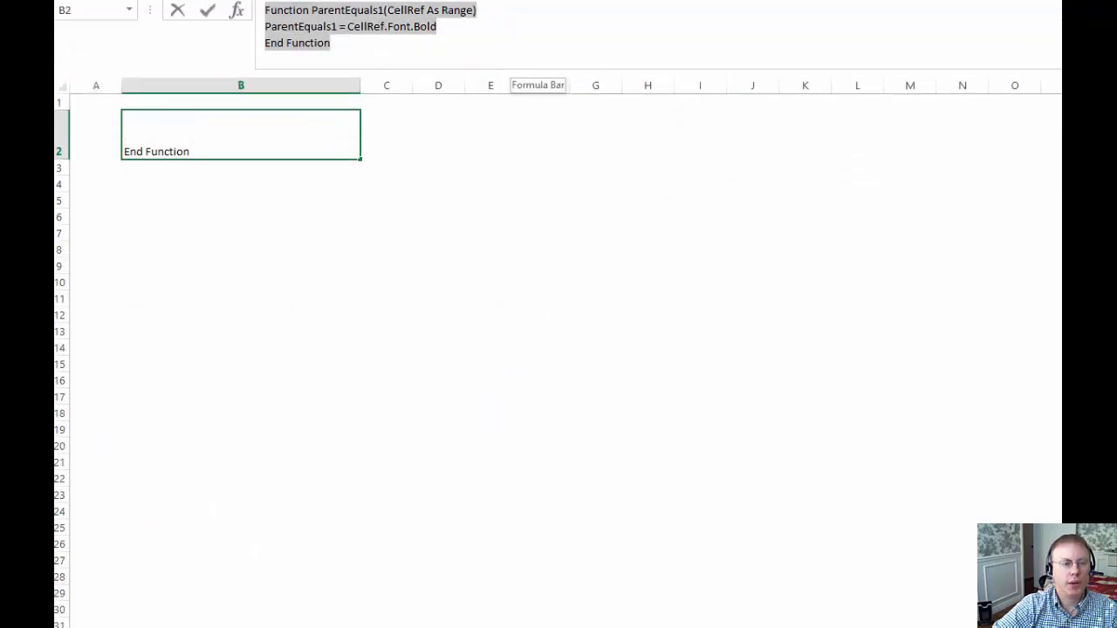
pyautogui.press('Escape')
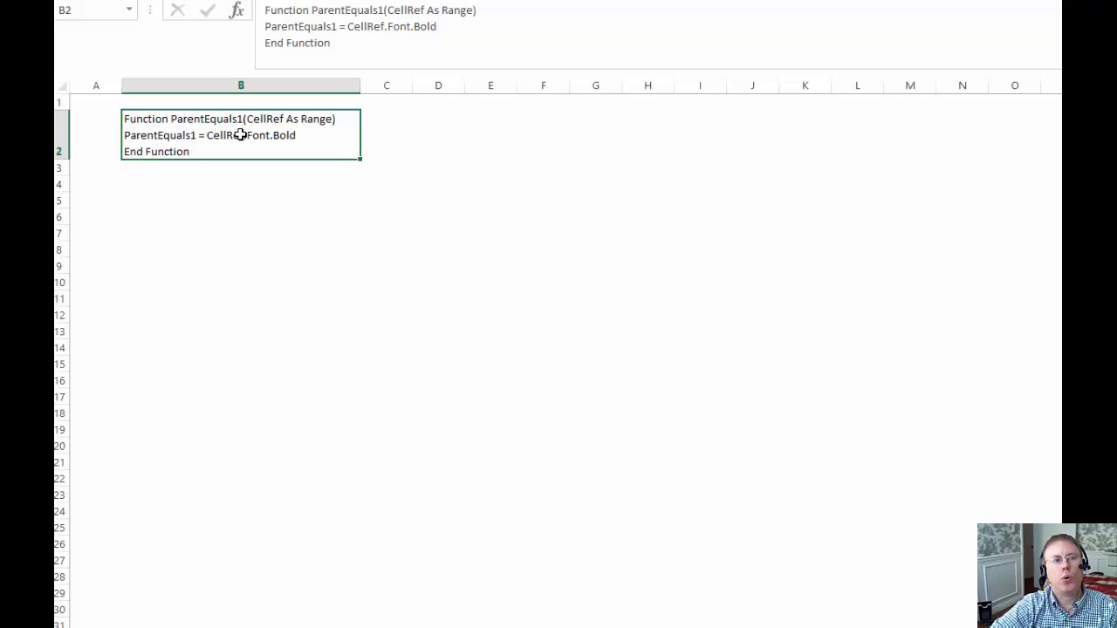
pyautogui.click(188, 196)
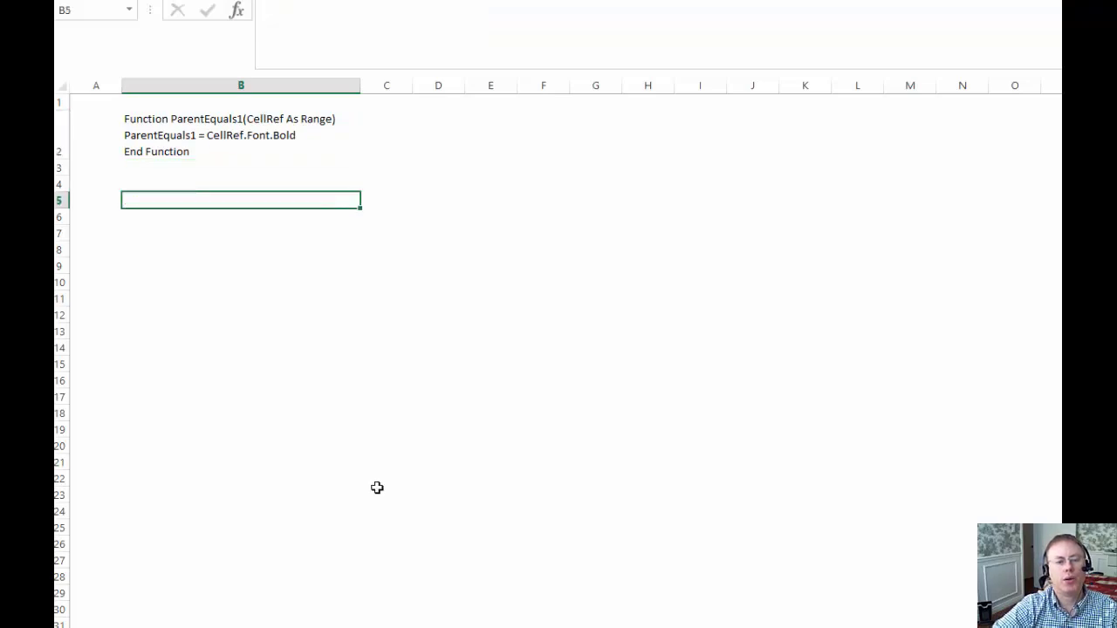
# Step: Return to the second solution sheet and save the workbook in OZ Challenges as macro-enabled file "Oz Challenge Unstack Columns vba"
pyautogui.hotkey('ctrl', 'pageup')
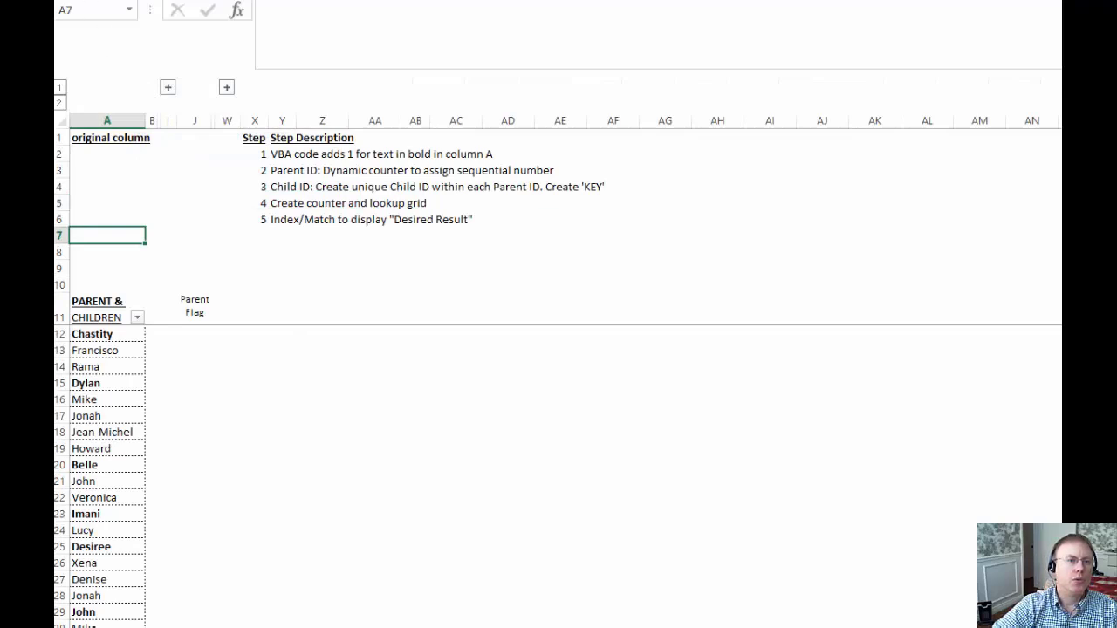
pyautogui.hotkey('alt', 'f')
pyautogui.click(100, 137)
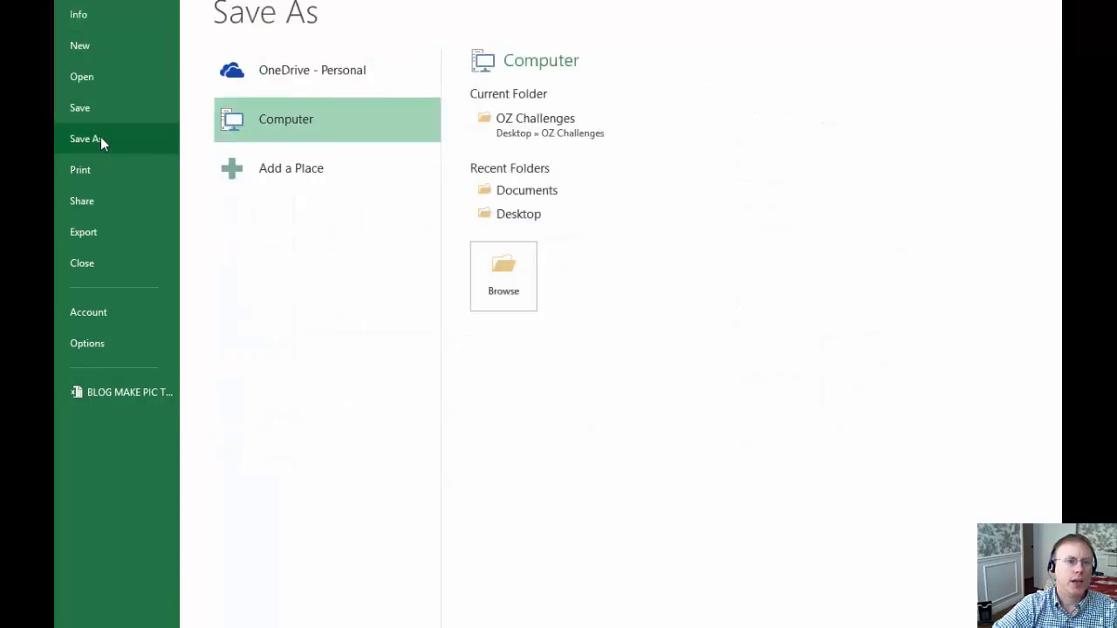
pyautogui.click(530, 120)
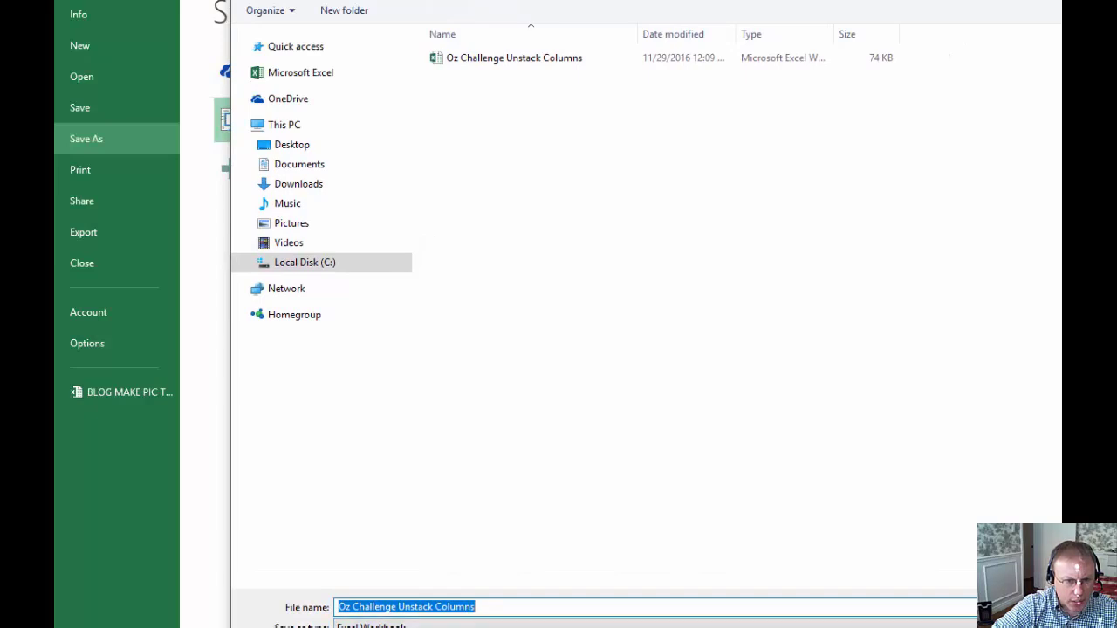
pyautogui.click(393, 625)
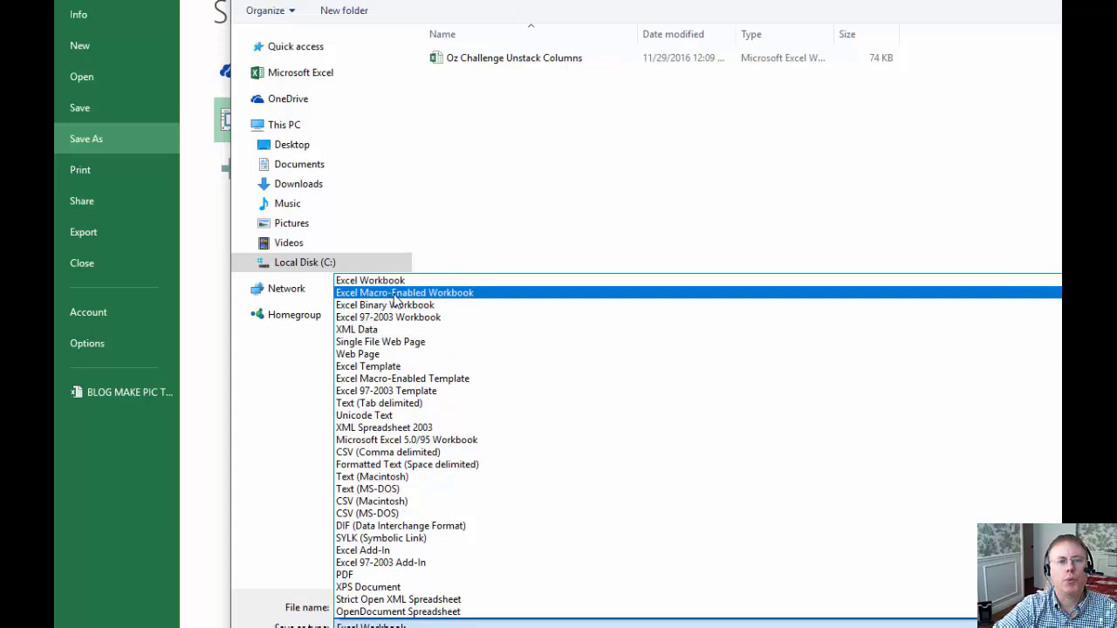
pyautogui.click(394, 297)
pyautogui.click(524, 606)
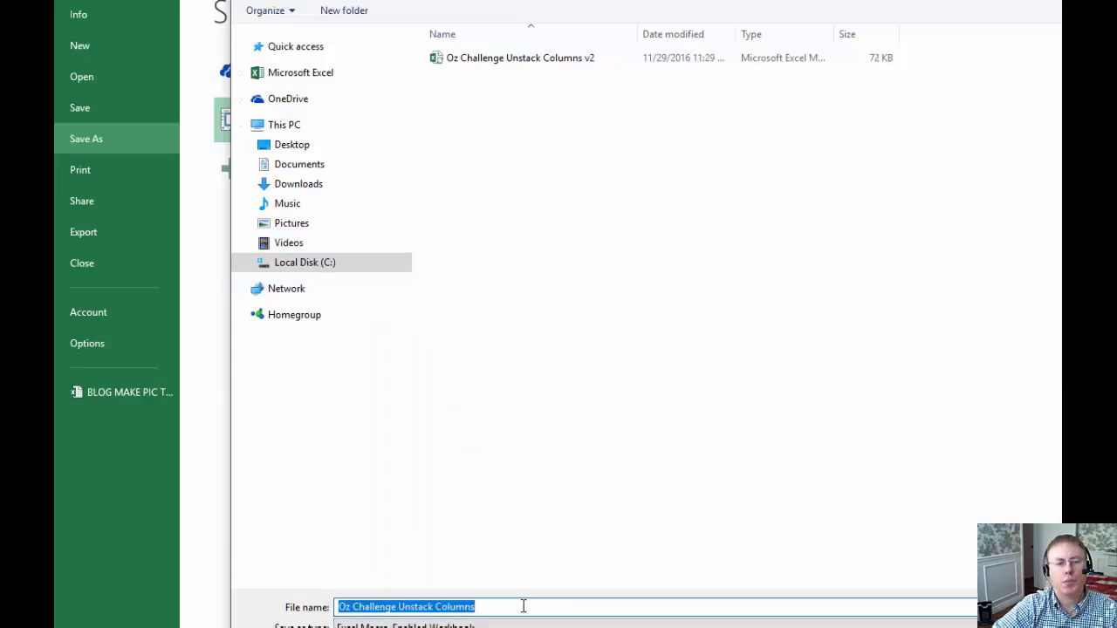
pyautogui.doubleClick(523, 606)
pyautogui.click(488, 611)
pyautogui.write('vba')
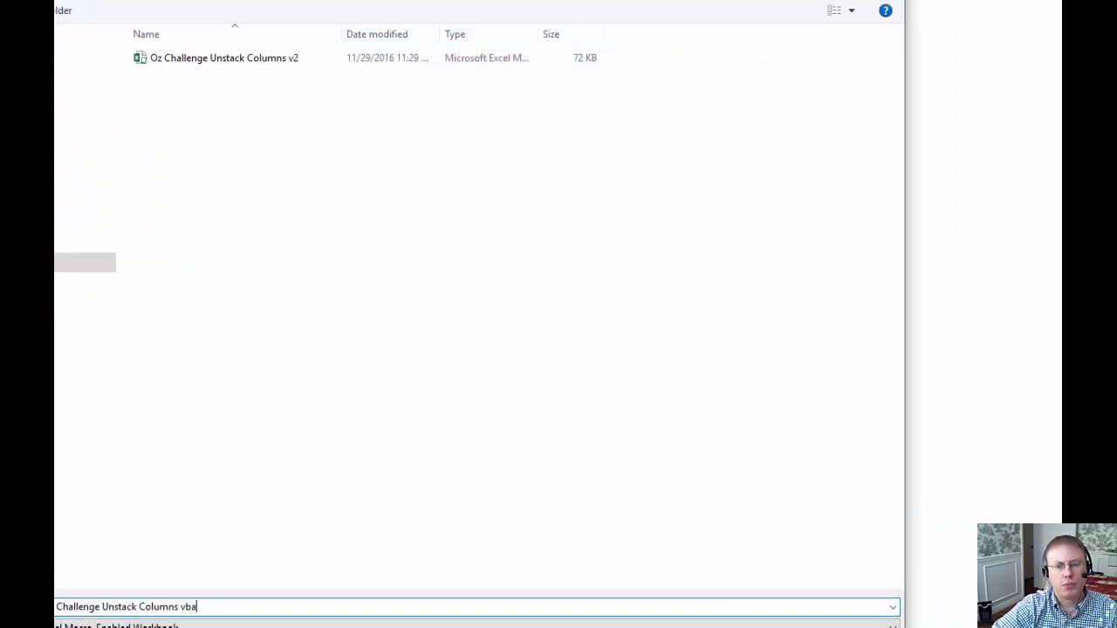
pyautogui.press('Return')
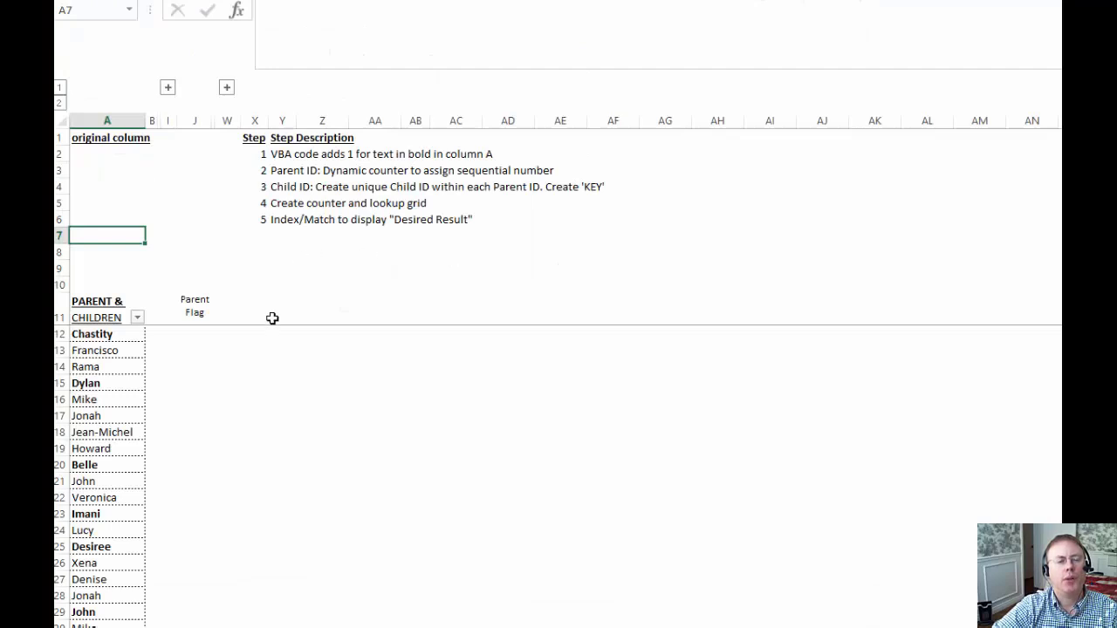
# Step: Open the Visual Basic editor and insert a new module into the Oz Challenge Unstack Columns vba.xlsm project
pyautogui.click(528, 1)
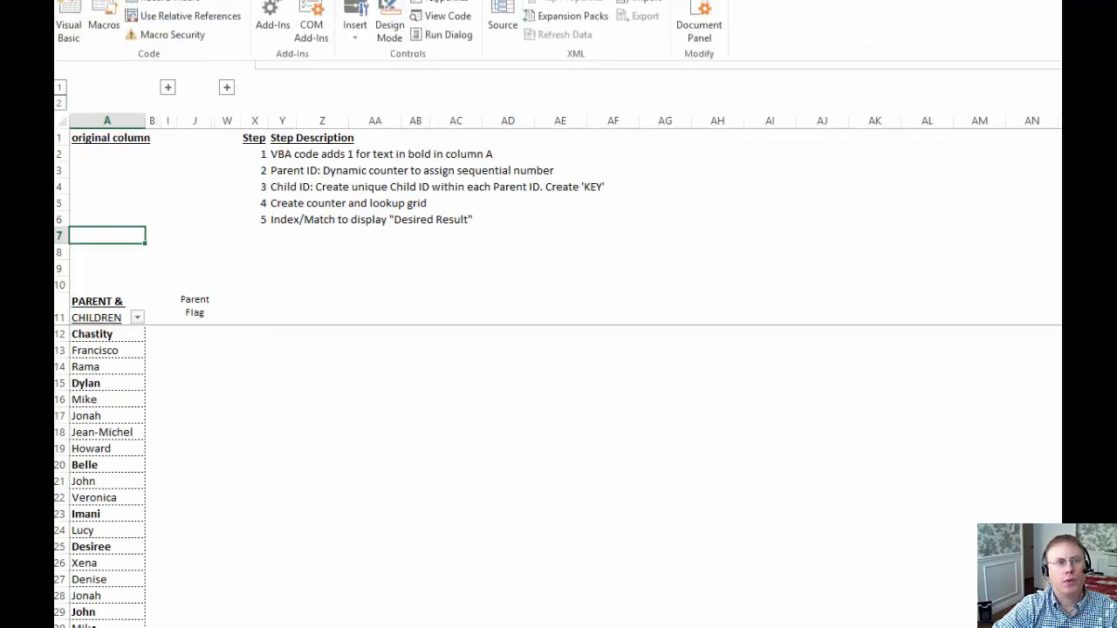
pyautogui.click(72, 19)
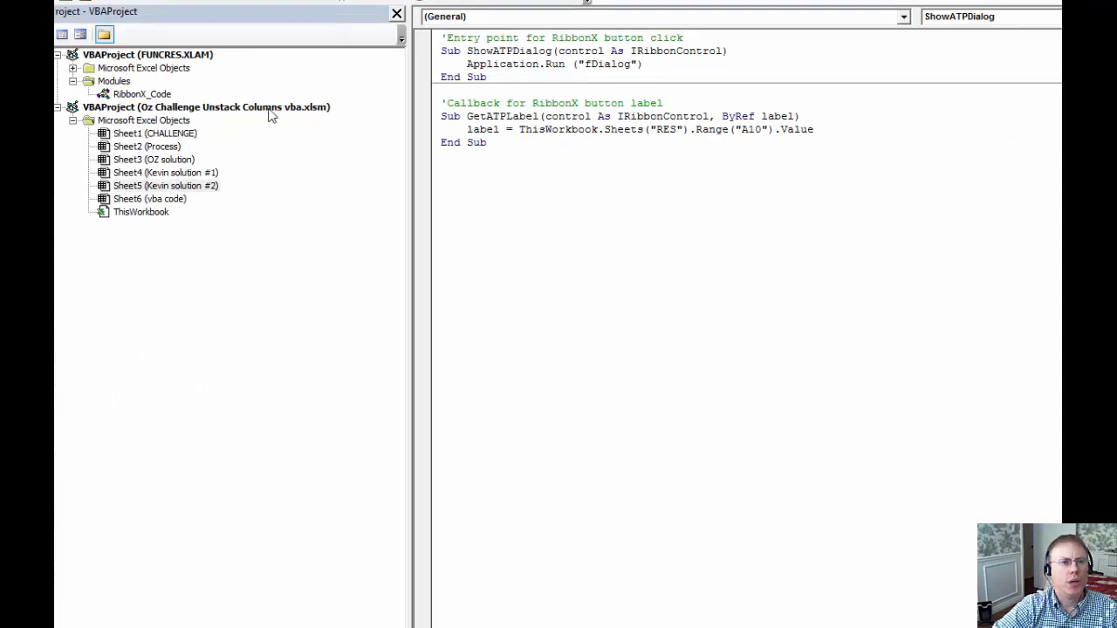
pyautogui.click(162, 111)
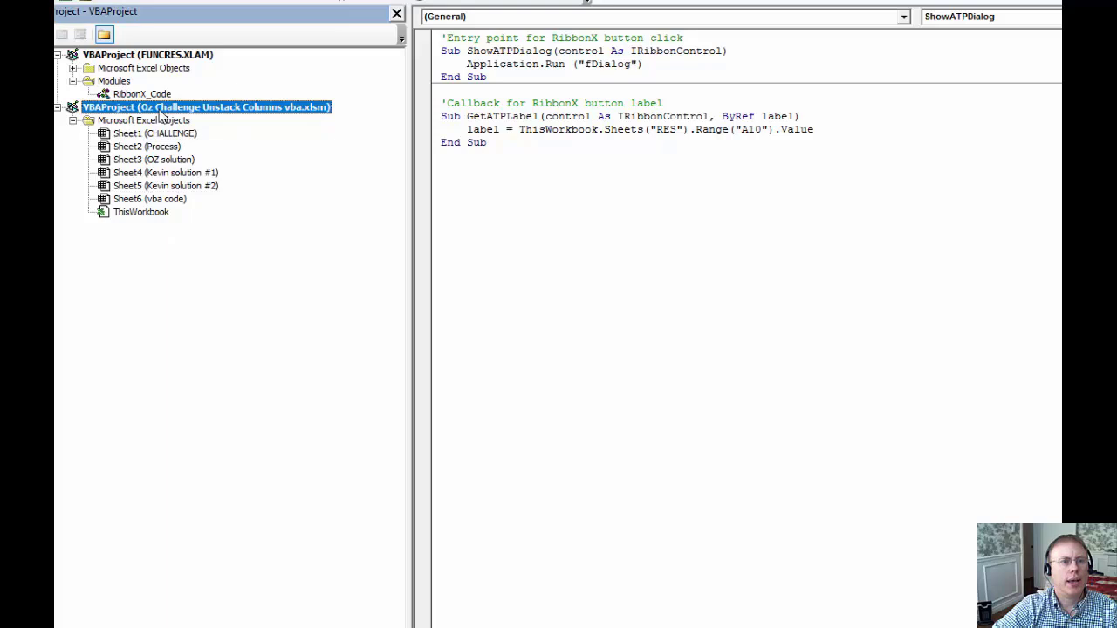
pyautogui.rightClick(161, 115)
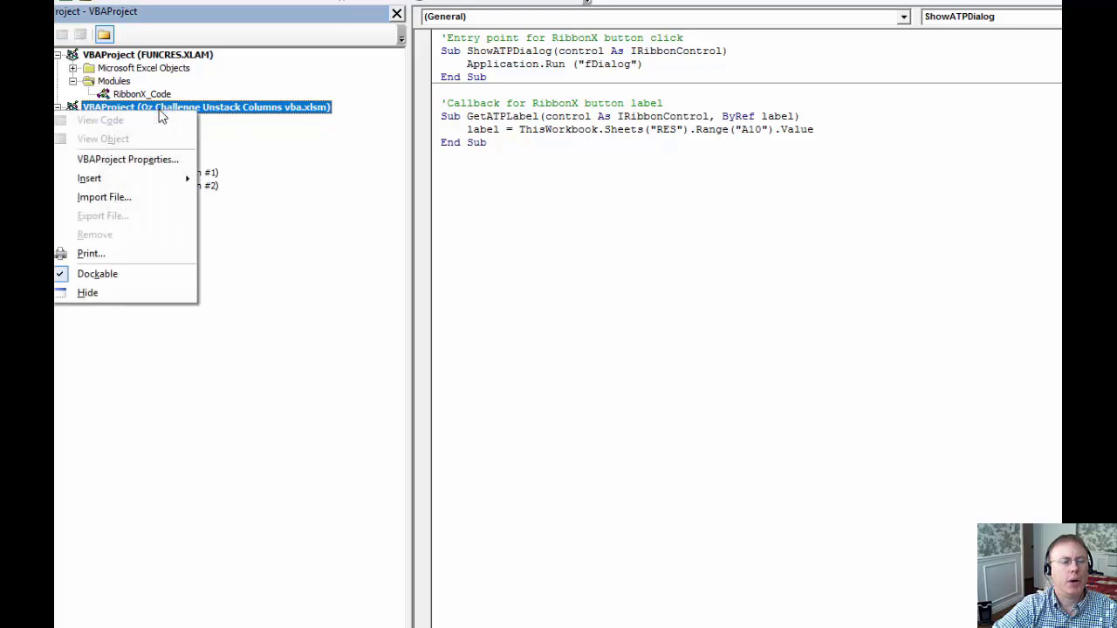
pyautogui.click(138, 182)
pyautogui.click(236, 200)
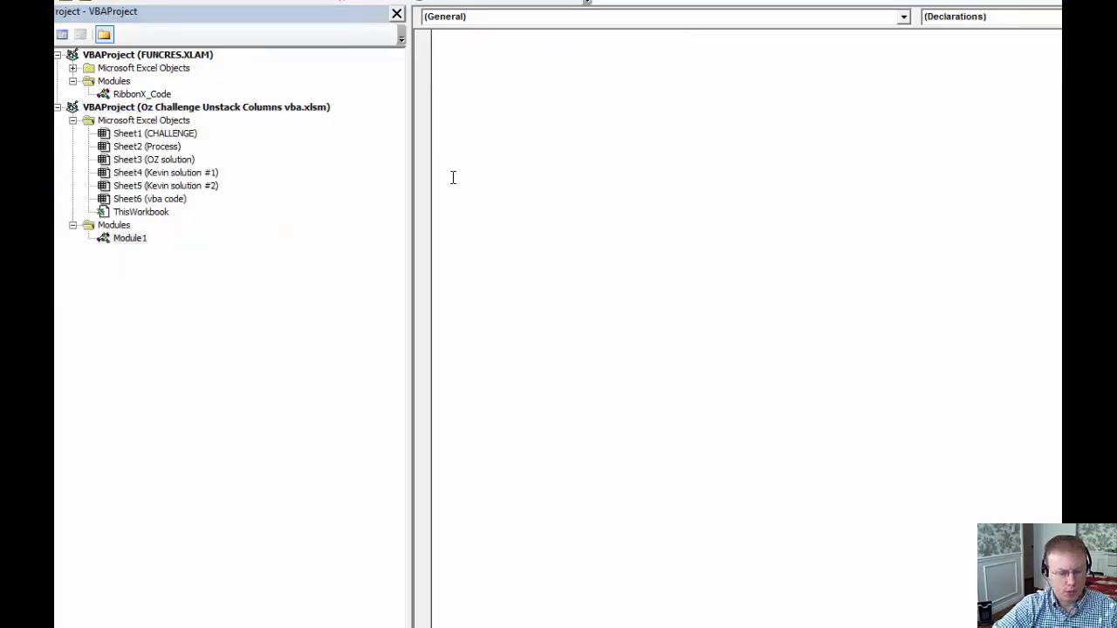
# Step: Paste the copied ParentEquals1 function code into the empty module and review the function name in its first line
pyautogui.hotkey('ctrl', 'v')
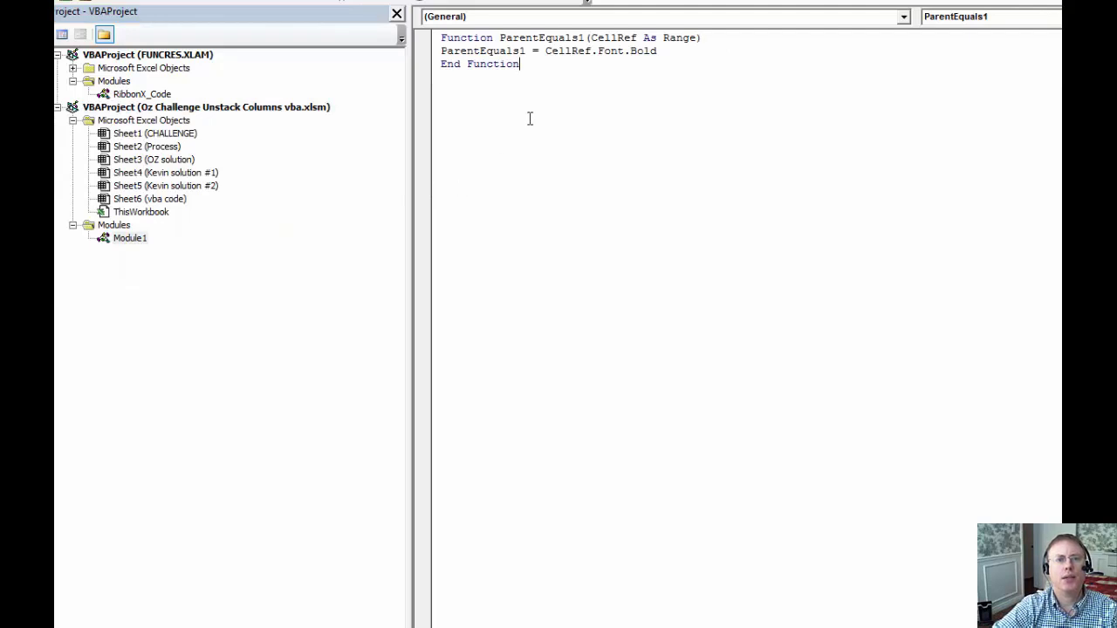
pyautogui.moveTo(500, 39); pyautogui.dragTo(585, 39)
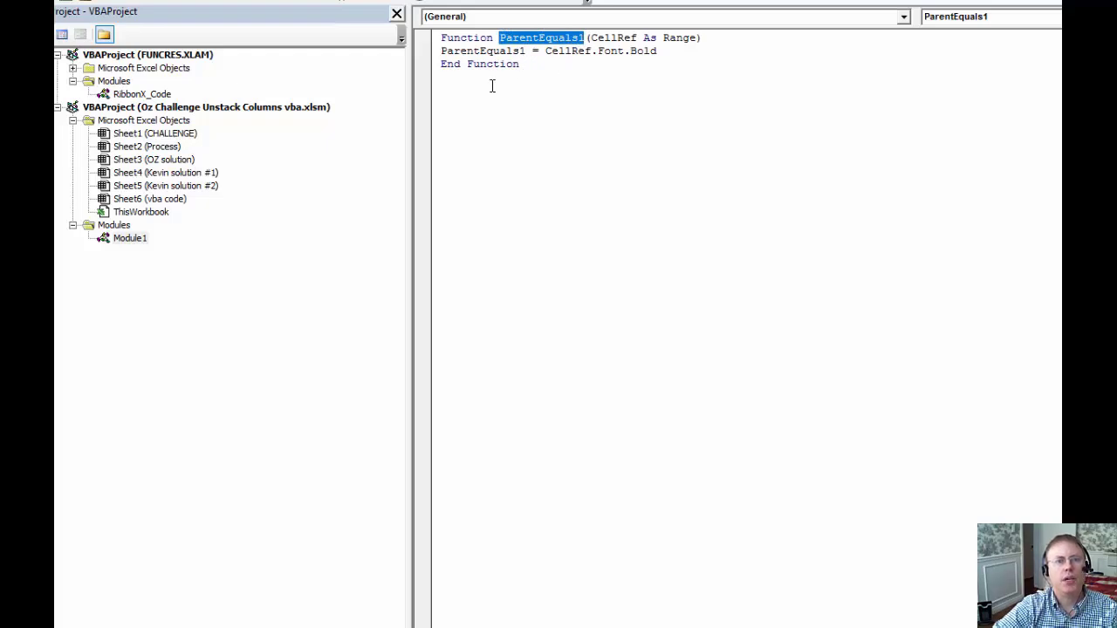
pyautogui.click(491, 85)
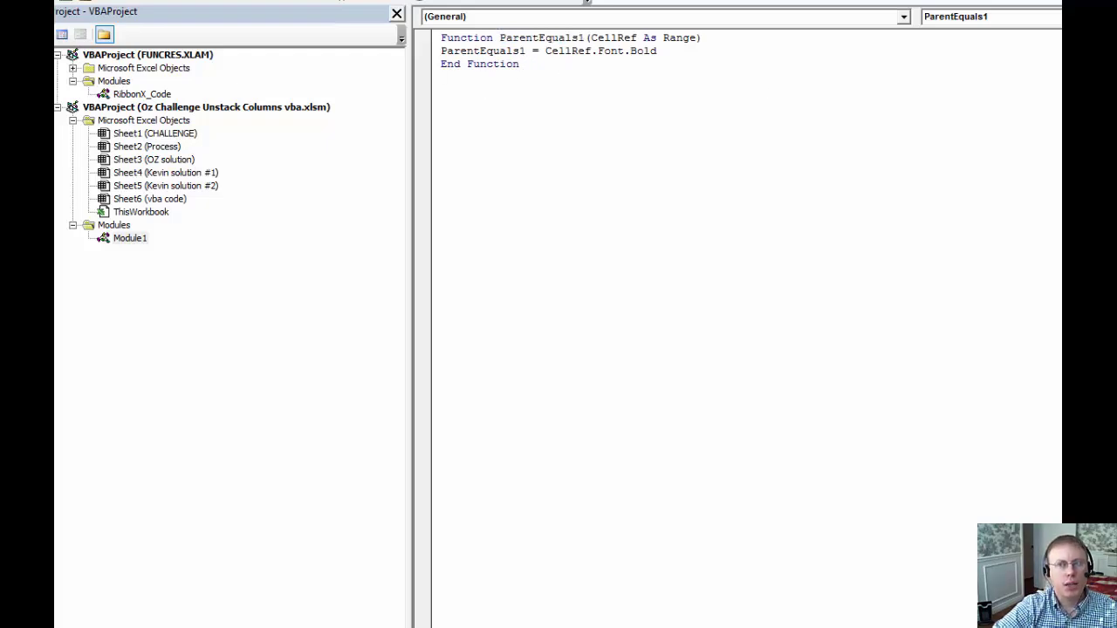
# Step: Back in the worksheet, enter =ParentEquals1(A12) in Parent Flag cell J12 and fill it down to J18
pyautogui.hotkey('alt', 'F11')
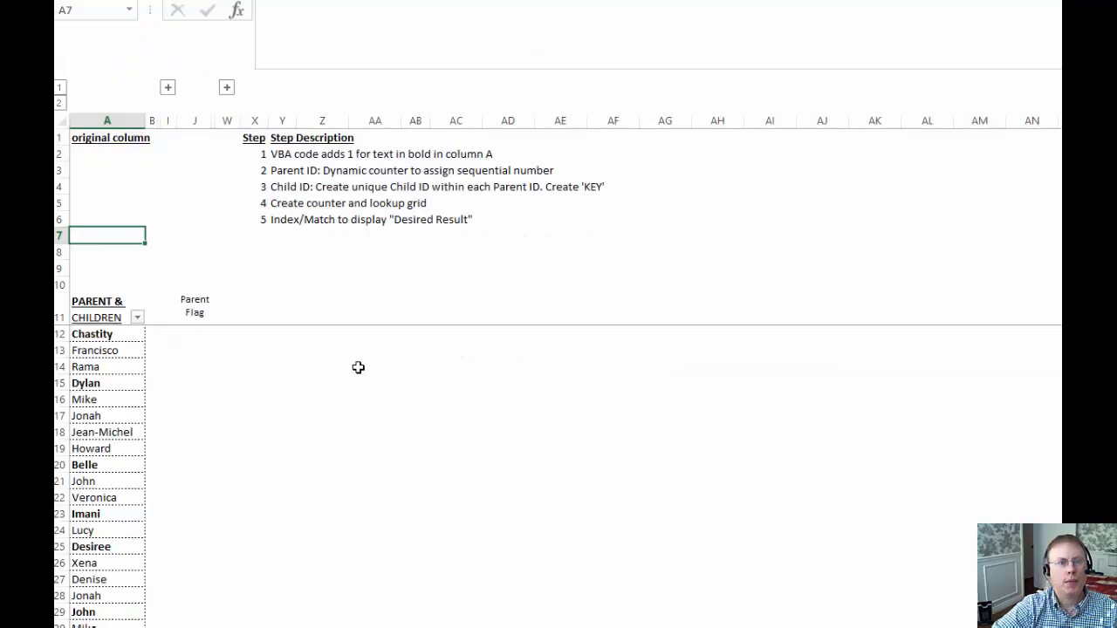
pyautogui.click(197, 336)
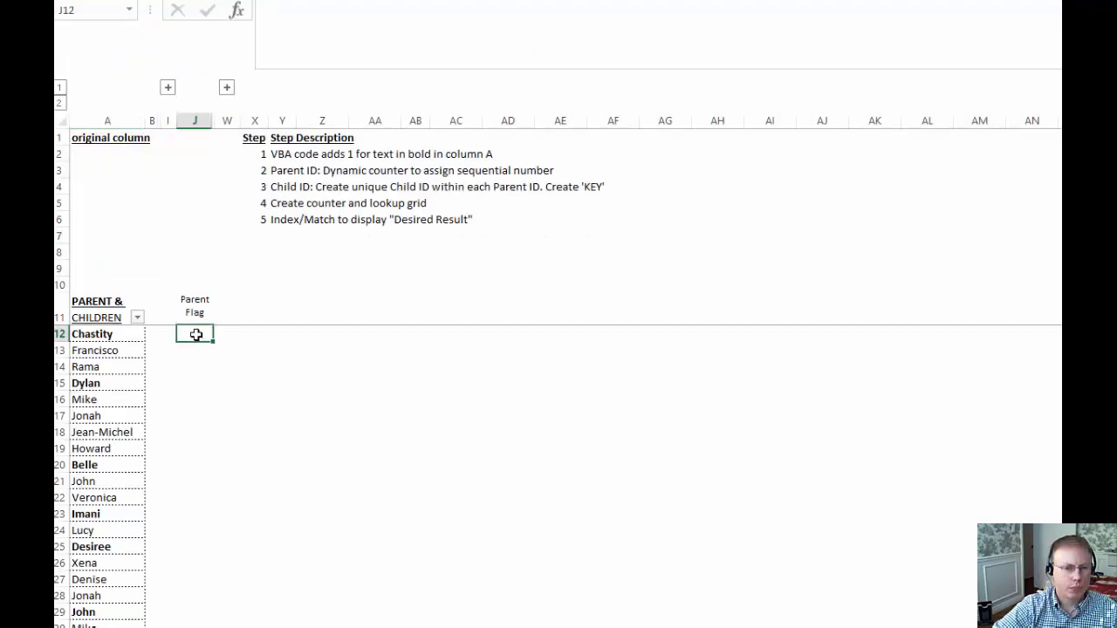
pyautogui.click(333, 25)
pyautogui.write('=')
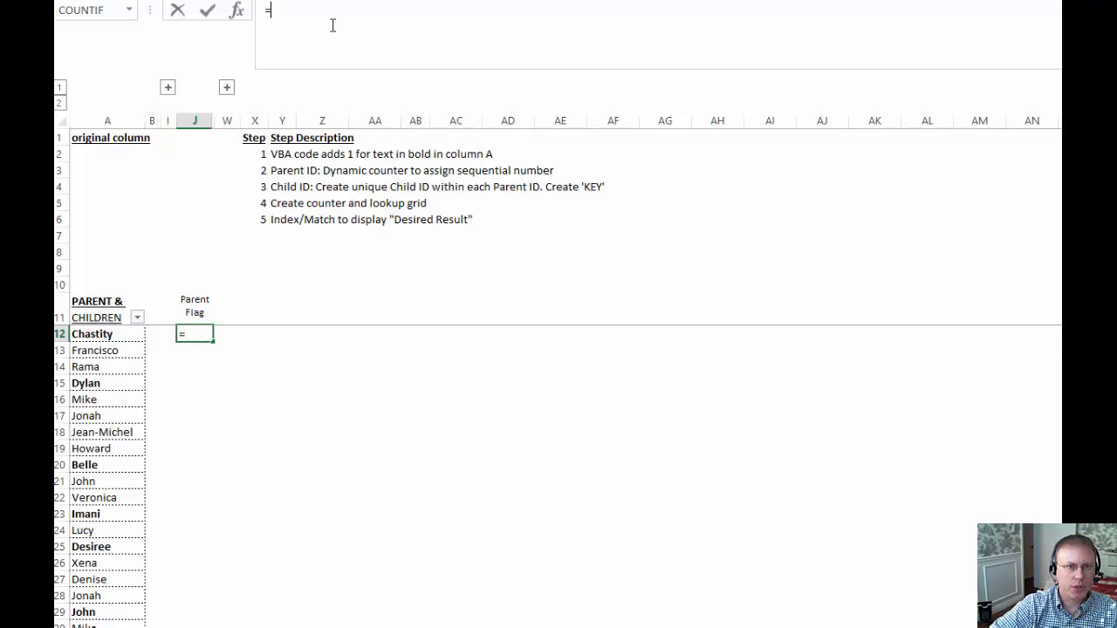
pyautogui.write('ParentEquals1')
pyautogui.press('Escape')
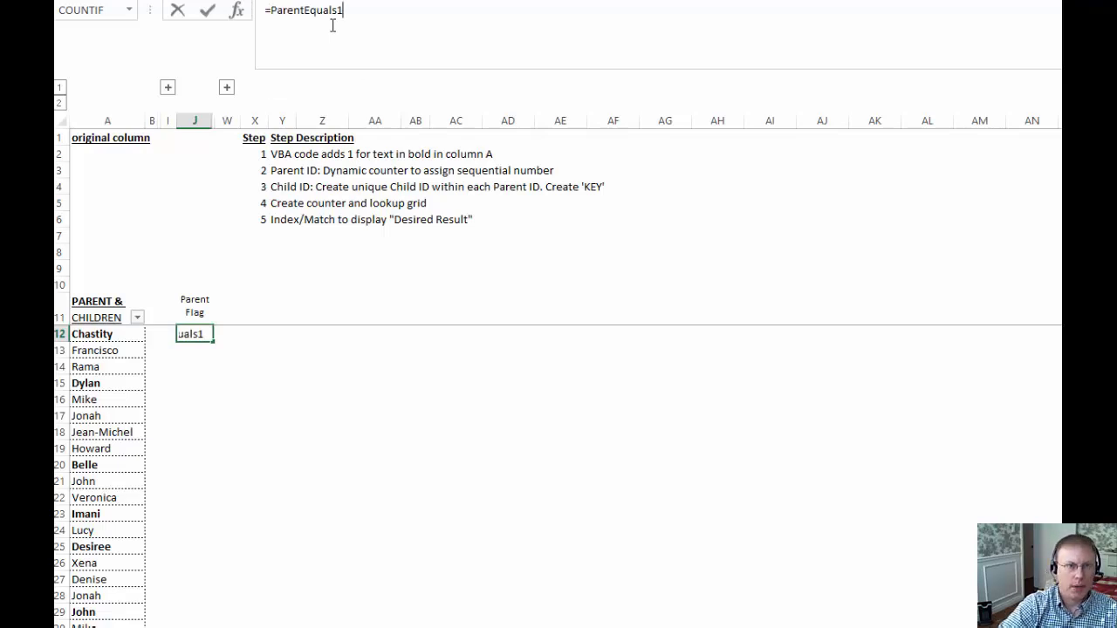
pyautogui.write('(')
pyautogui.click(110, 334)
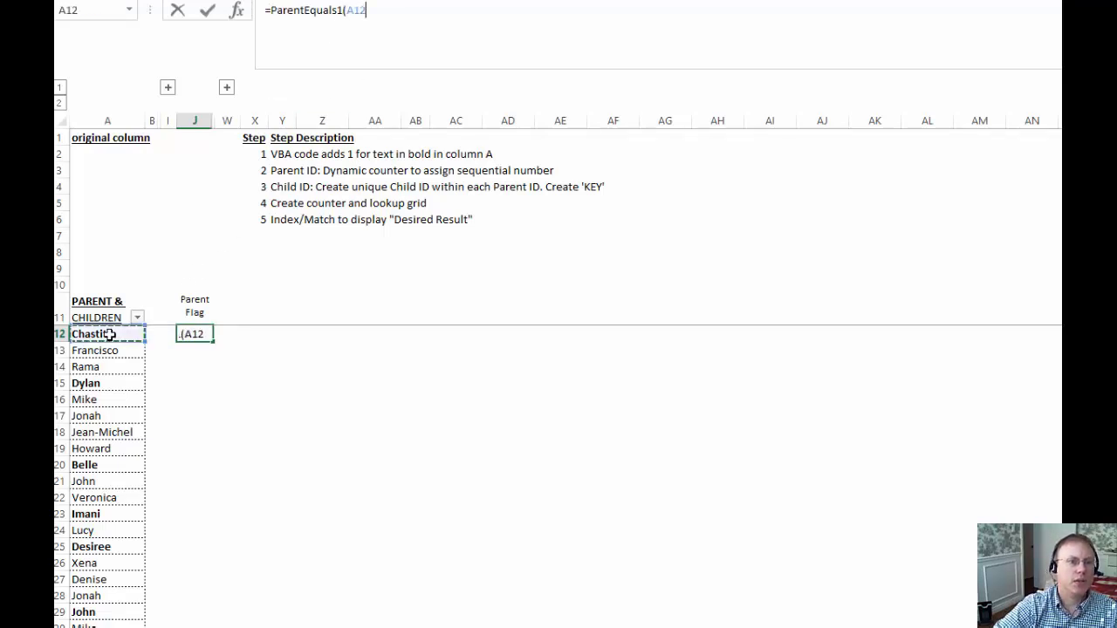
pyautogui.write(')')
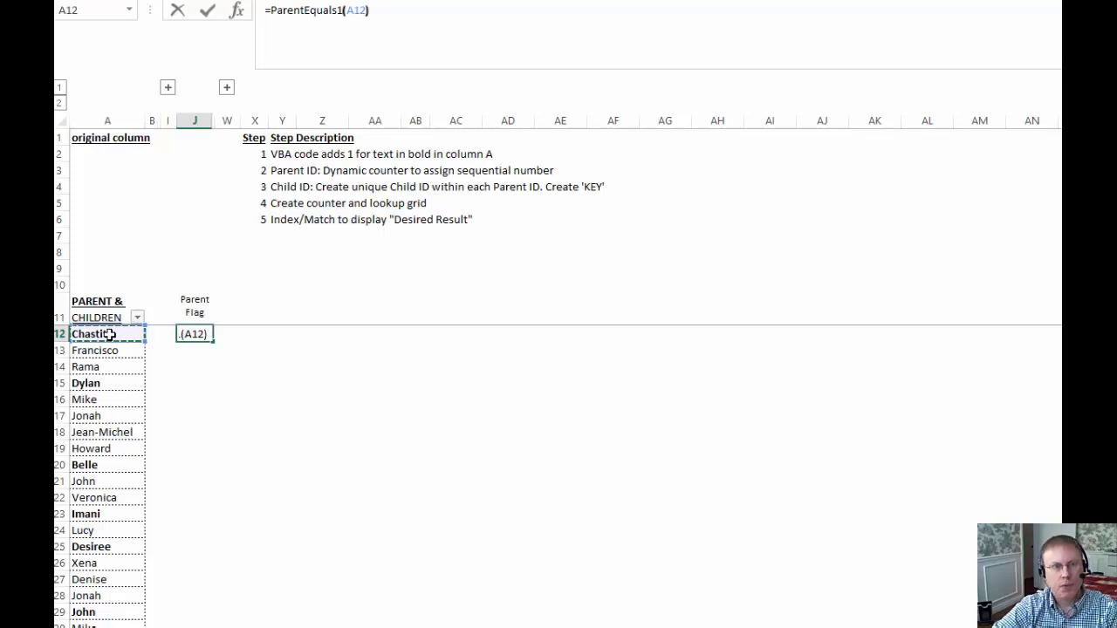
pyautogui.press('Return')
pyautogui.press('Up')
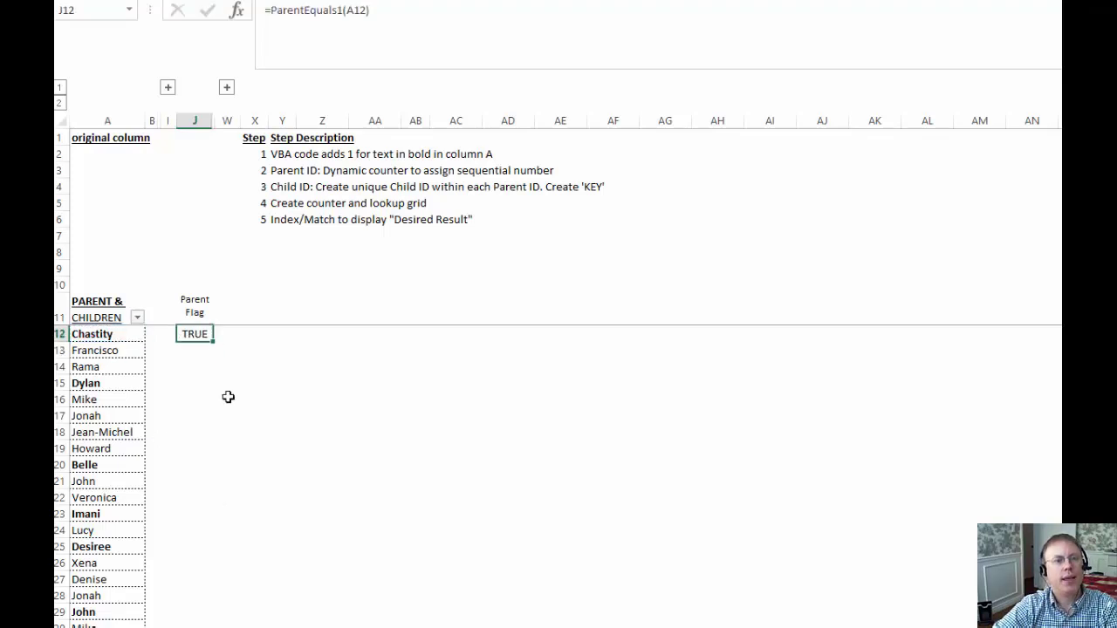
pyautogui.moveTo(214, 377); pyautogui.dragTo(217, 440)
# Step: Change the formula in J12 to =ParentEquals1(A12)+0 and fill it down the Parent Flag column for the whole list
pyautogui.click(194, 331)
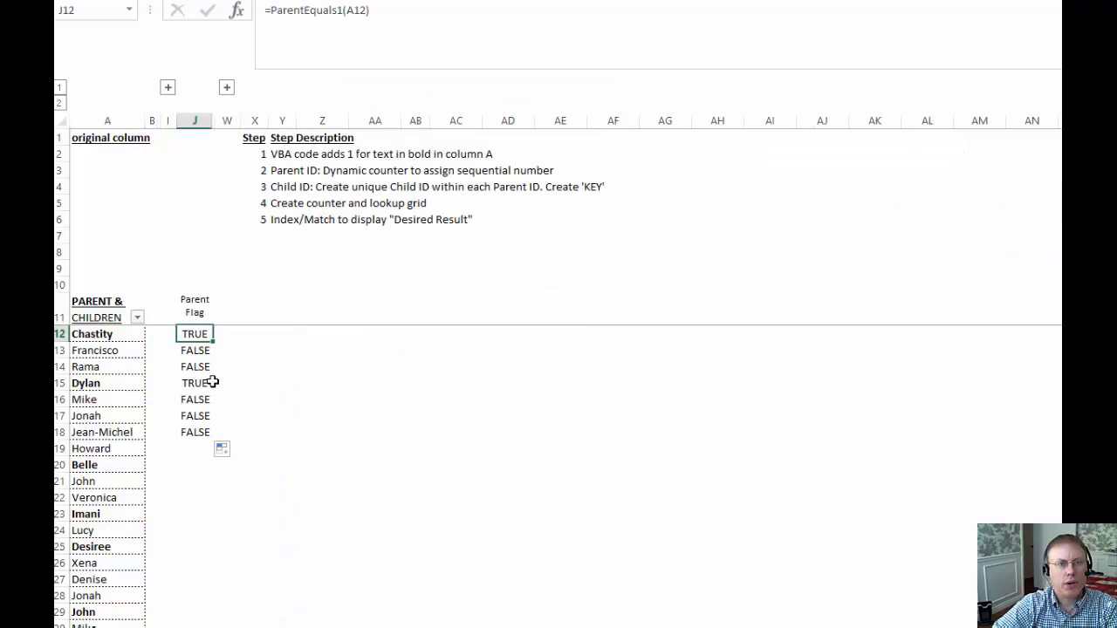
pyautogui.click(397, 19)
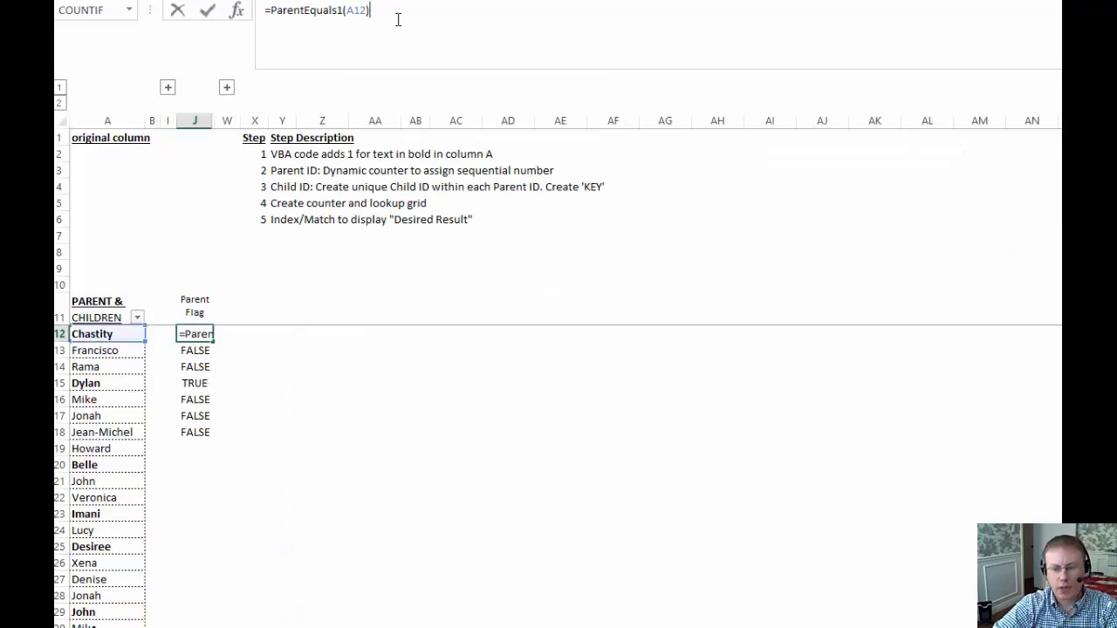
pyautogui.write('+0')
pyautogui.press('Return')
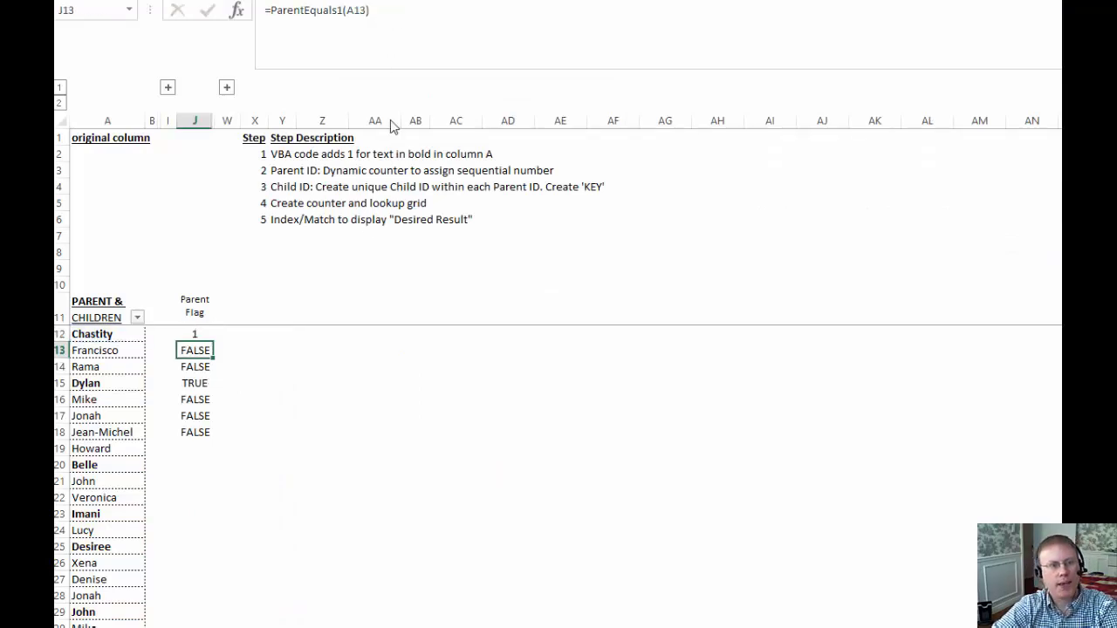
pyautogui.press('Up')
pyautogui.moveTo(213, 345); pyautogui.dragTo(215, 627)
pyautogui.scroll(1, 350, 533)
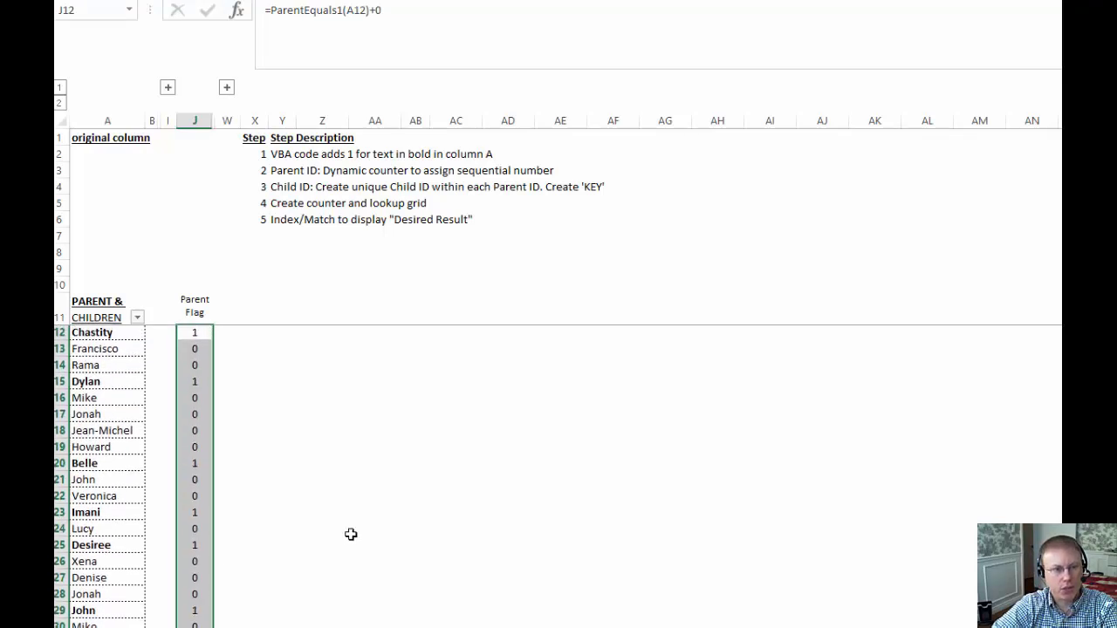
# Step: Expand the grouped helper columns K through V beside the Parent Flag column
pyautogui.click(199, 306)
pyautogui.press('Right')
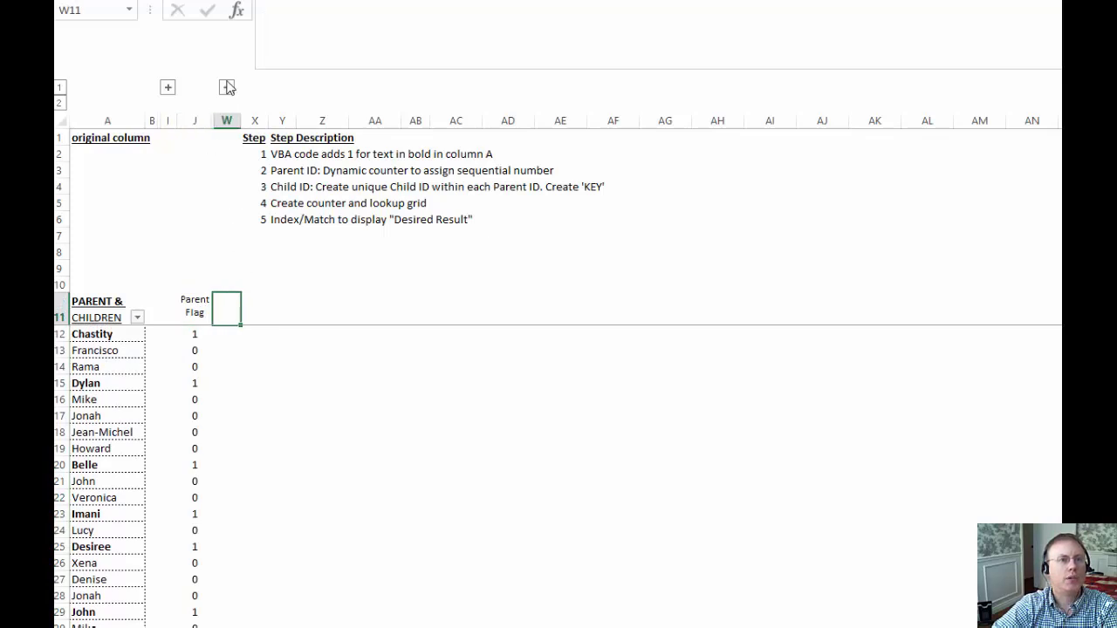
pyautogui.click(227, 88)
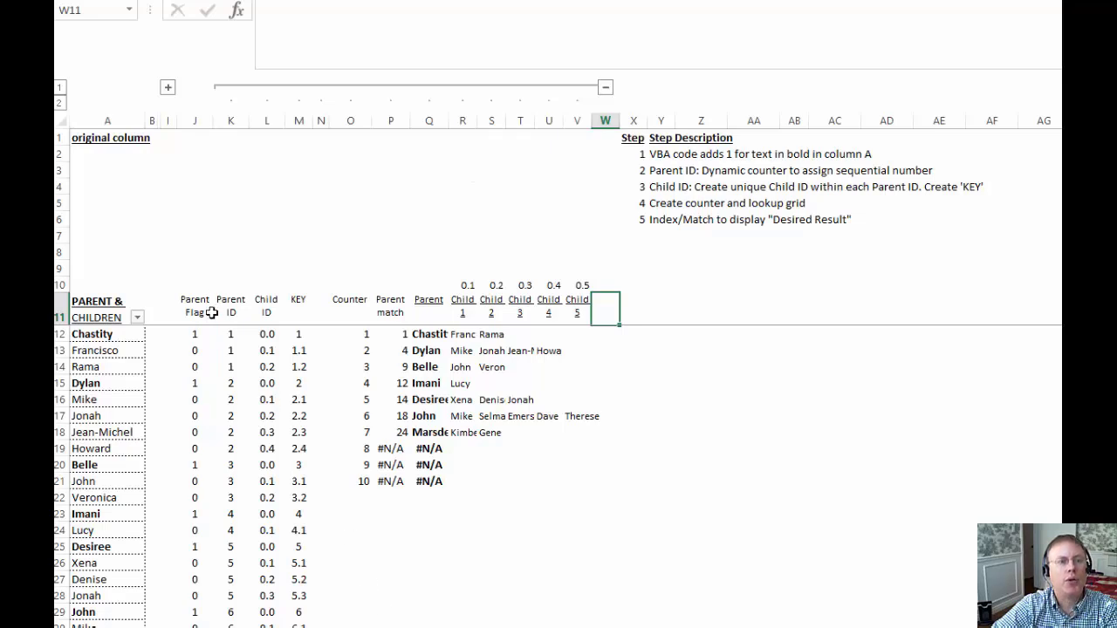
# Step: Compare the Parent Flag values in column J with the bold parent names in column A
pyautogui.click(196, 336)
pyautogui.press('Down')
pyautogui.press('Down')
pyautogui.press('Down')
pyautogui.press('Down')
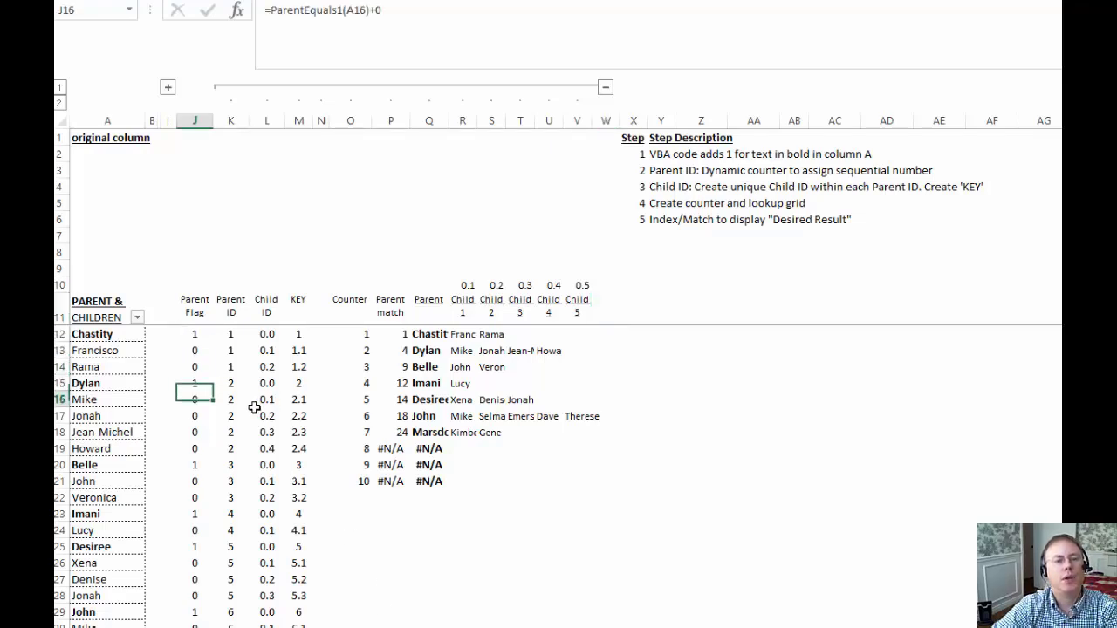
pyautogui.press('Up')
pyautogui.press('Up')
pyautogui.press('Up')
pyautogui.press('Up')
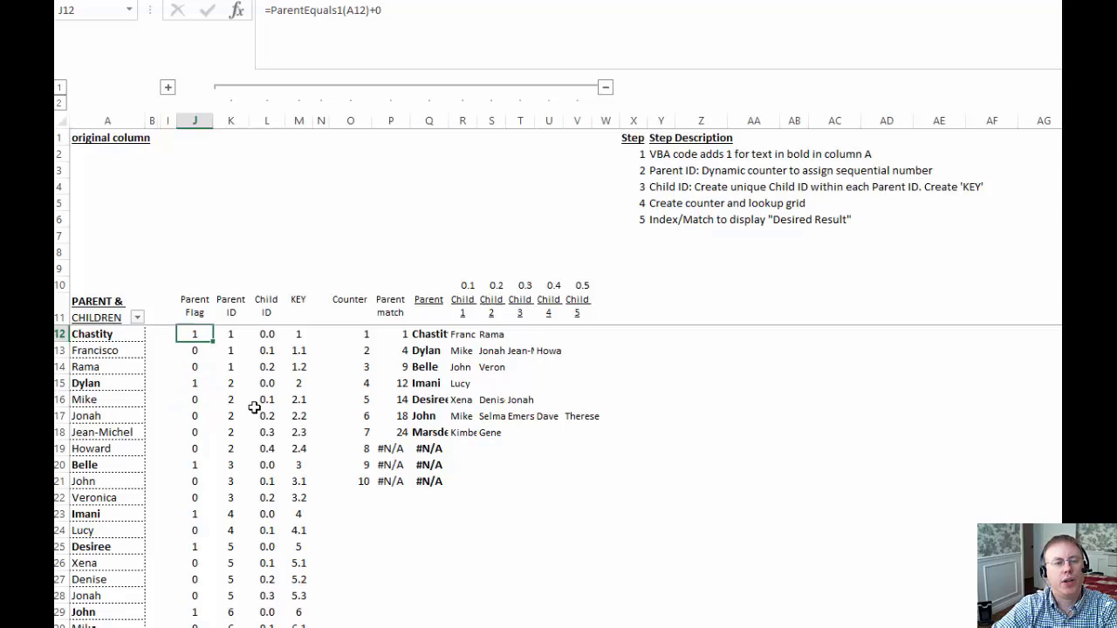
pyautogui.click(92, 334)
pyautogui.click(98, 385)
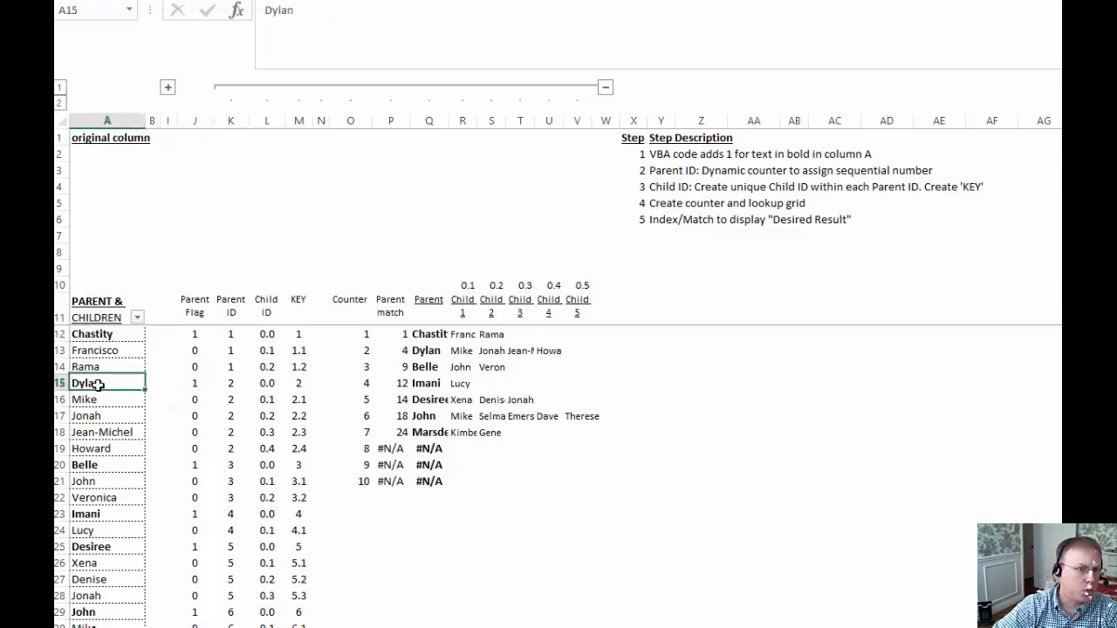
pyautogui.click(103, 465)
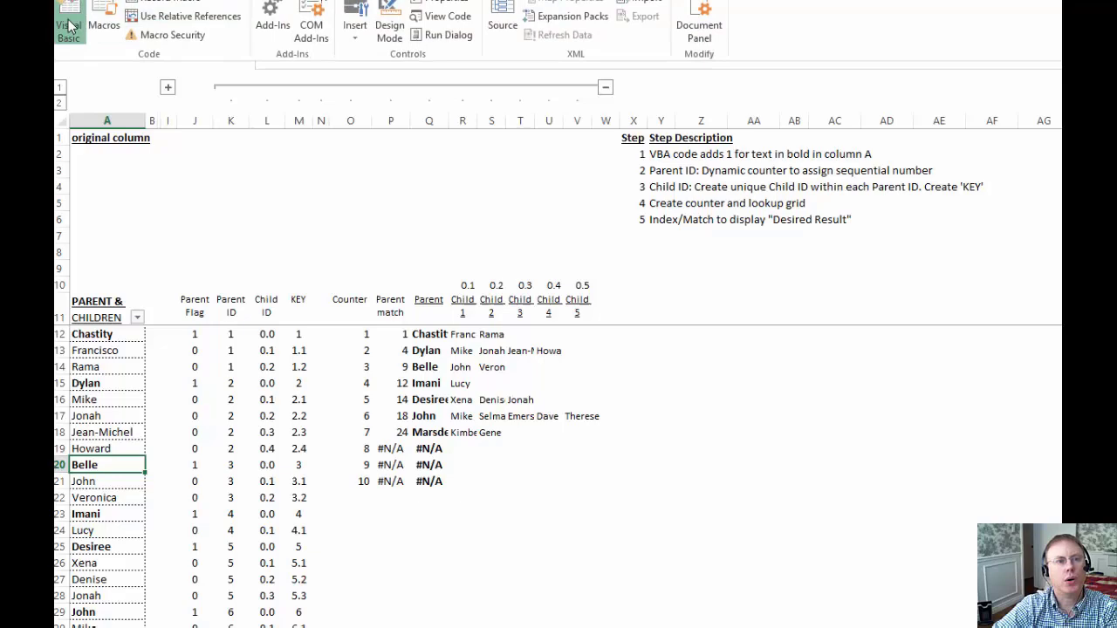
# Step: In the Visual Basic editor, remove Bold from the CellRef.Font expression and bring up the list of available Font properties
pyautogui.hotkey('alt', 'F11')
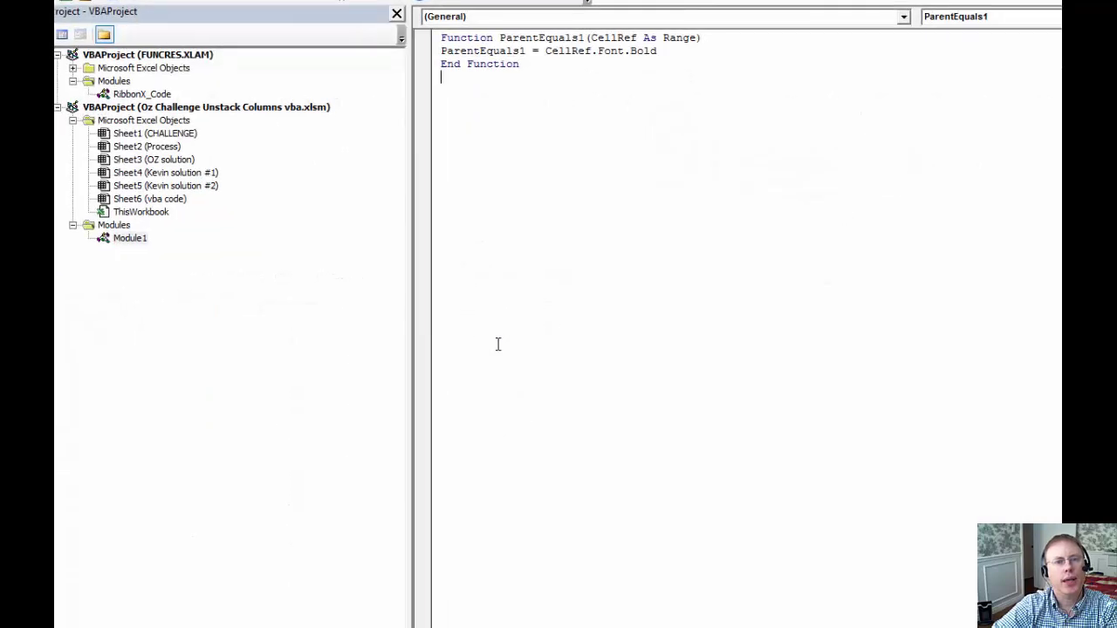
pyautogui.click(630, 51)
pyautogui.press('Delete')
pyautogui.press('Delete')
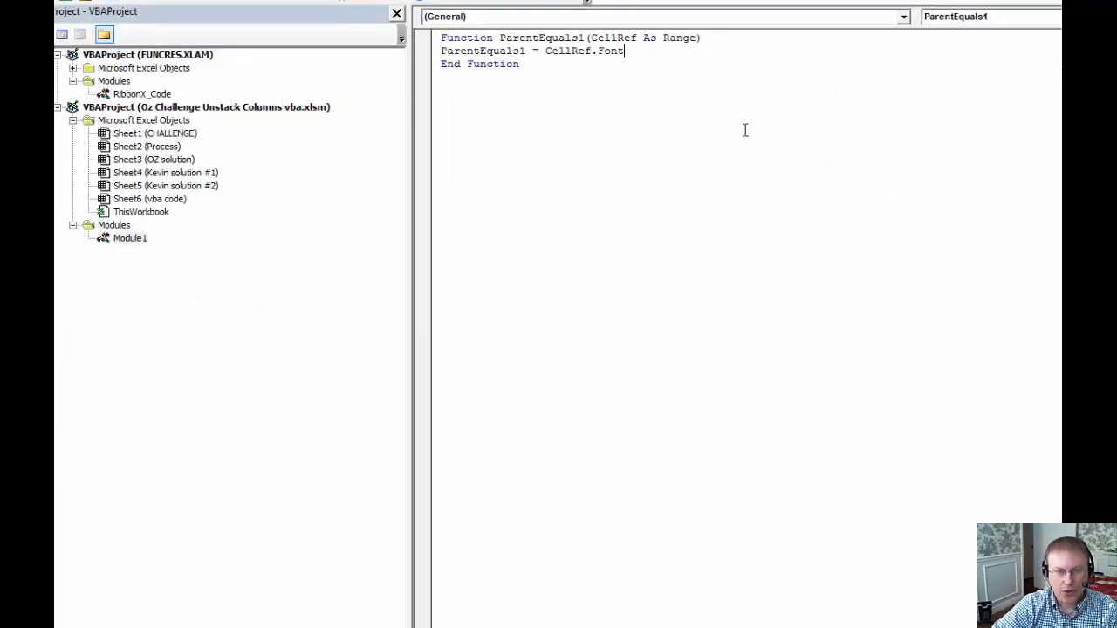
pyautogui.write('.')
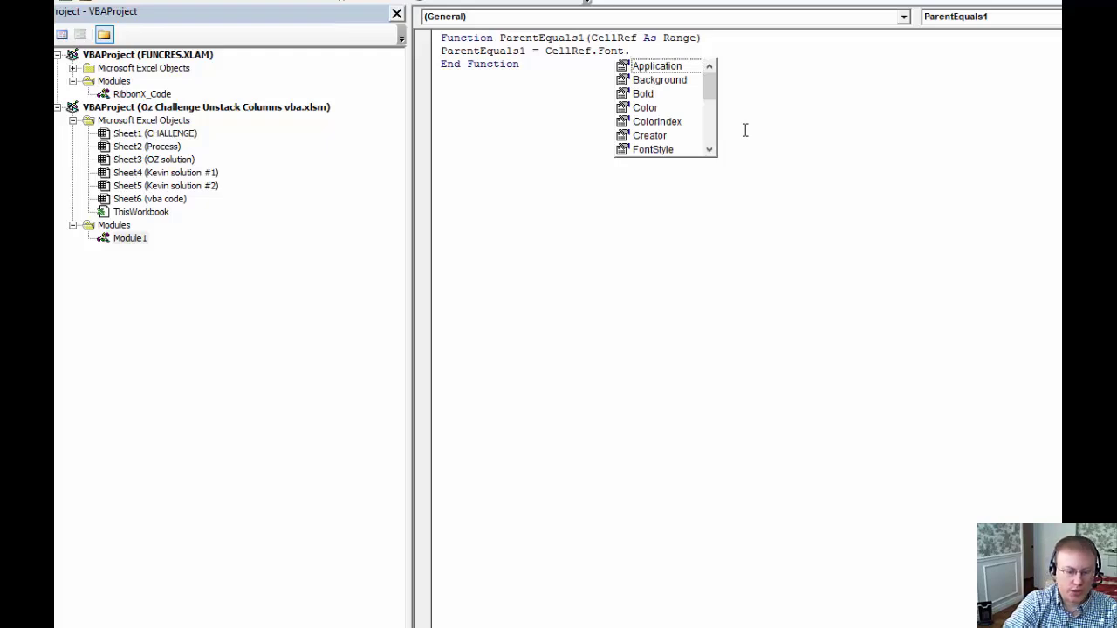
pyautogui.write('u')
pyautogui.press('Tab')
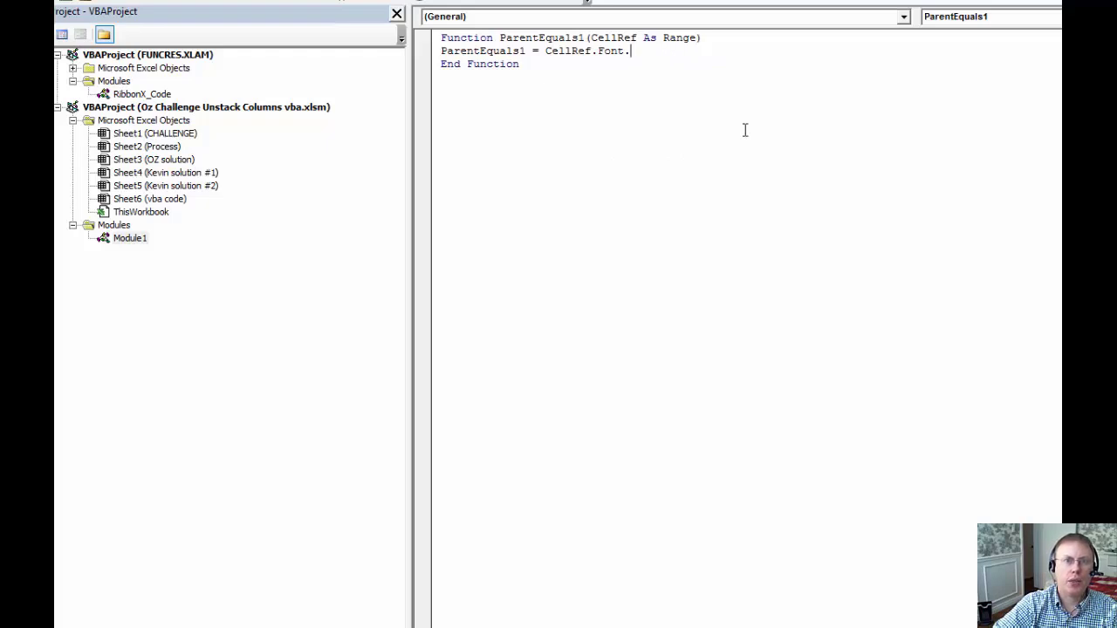
pyautogui.write('.')
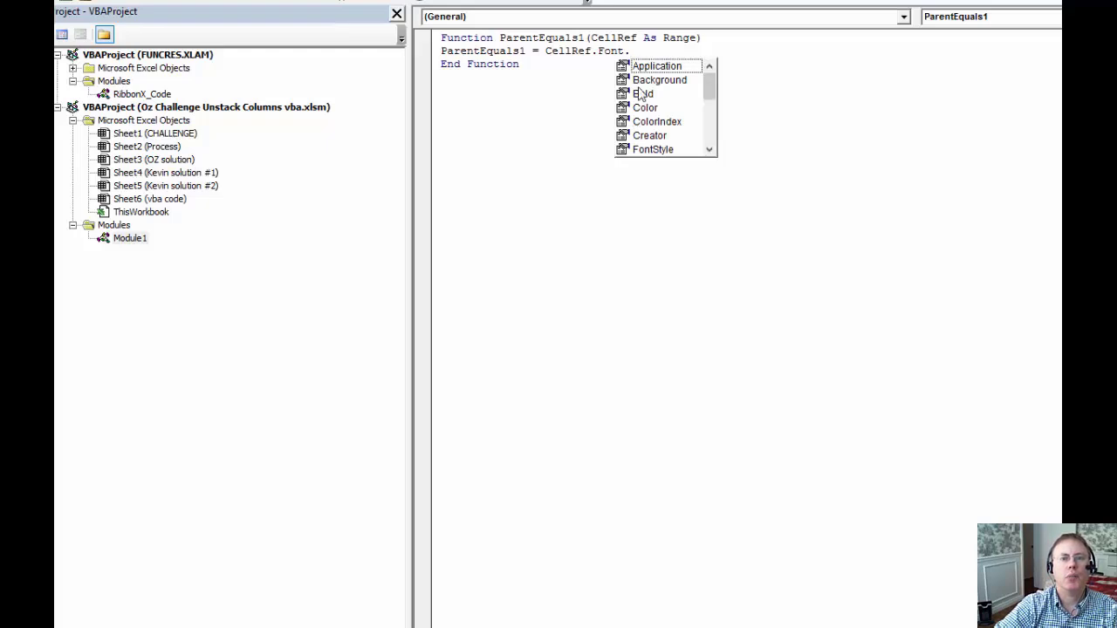
# Step: Browse the Font property list to see which other formats the function could test
pyautogui.click(709, 150)
pyautogui.click(710, 150)
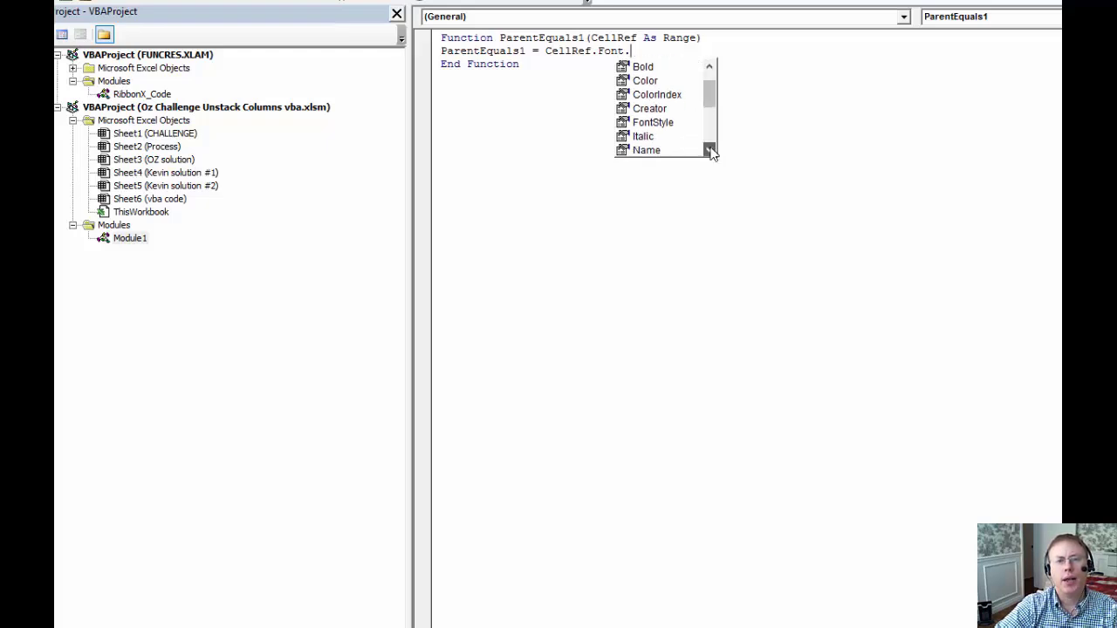
pyautogui.click(710, 151)
pyautogui.click(710, 150)
pyautogui.click(709, 150)
pyautogui.click(709, 150)
pyautogui.click(709, 150)
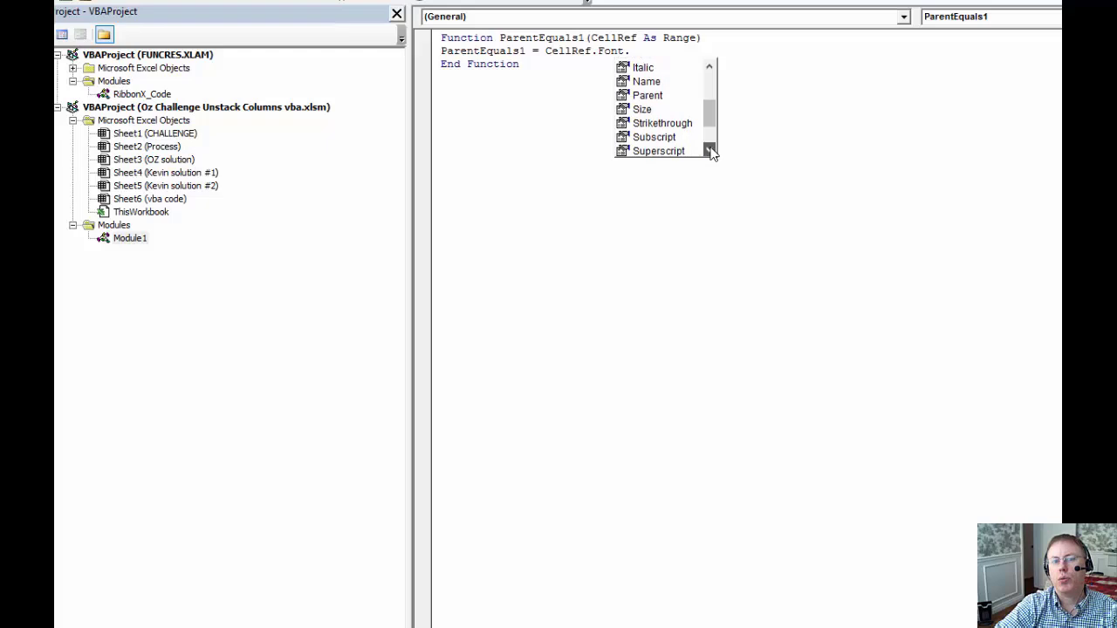
pyautogui.click(710, 150)
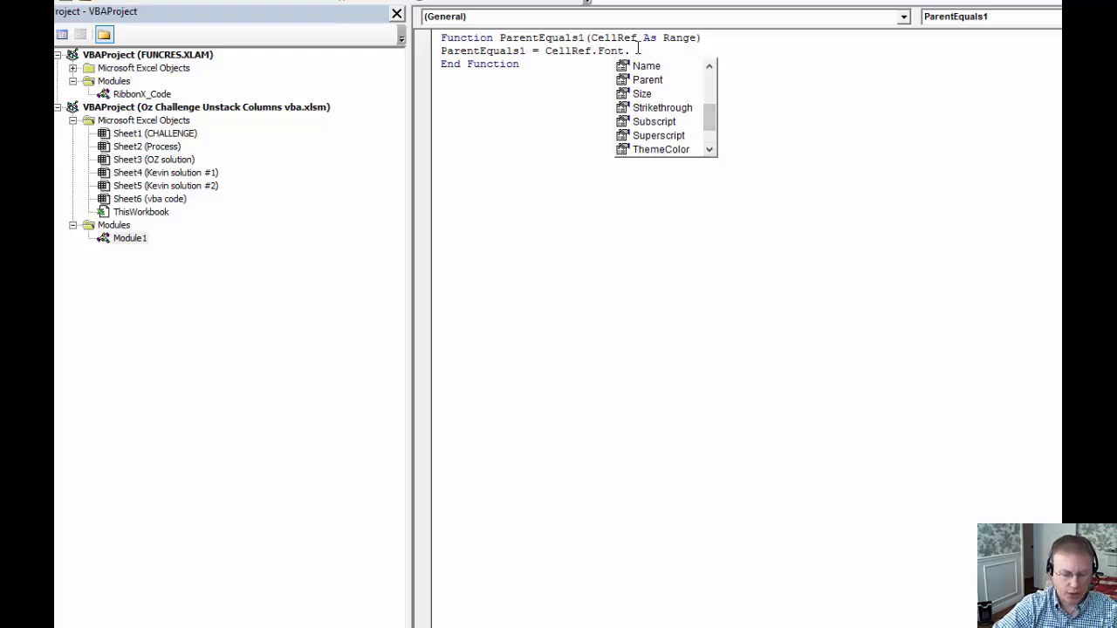
# Step: Complete the ParentEquals1 expression as CellRef.Font.Bold and commit the line
pyautogui.write('bol')
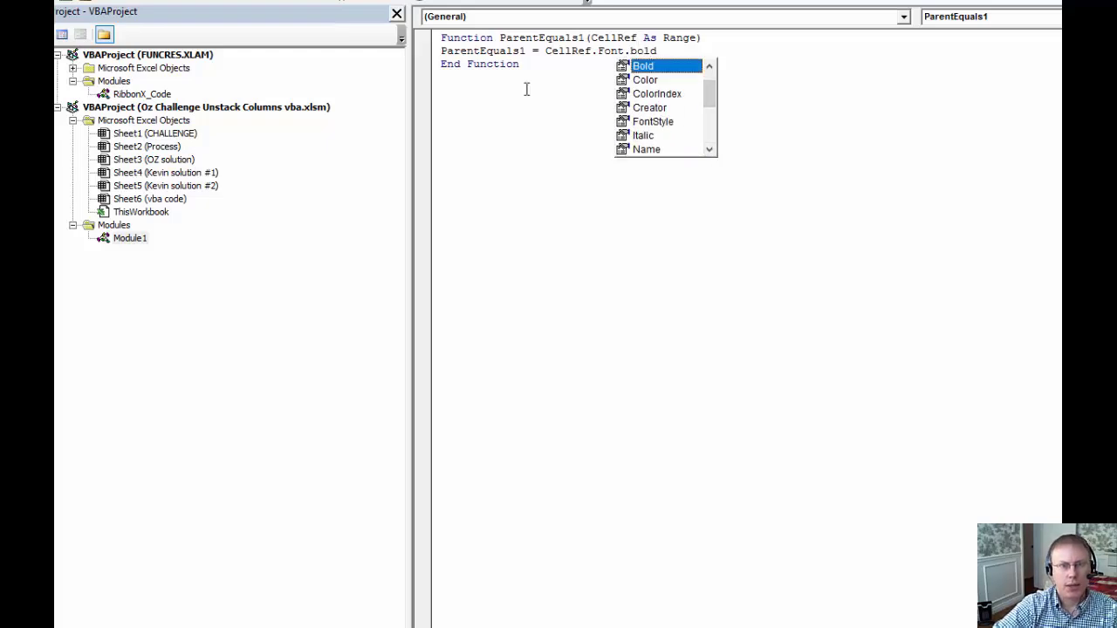
pyautogui.write('d')
pyautogui.click(526, 88)
# Step: Return to the worksheet and review the Parent Flag formulas in J12 through J15
pyautogui.hotkey('alt', 'F11')
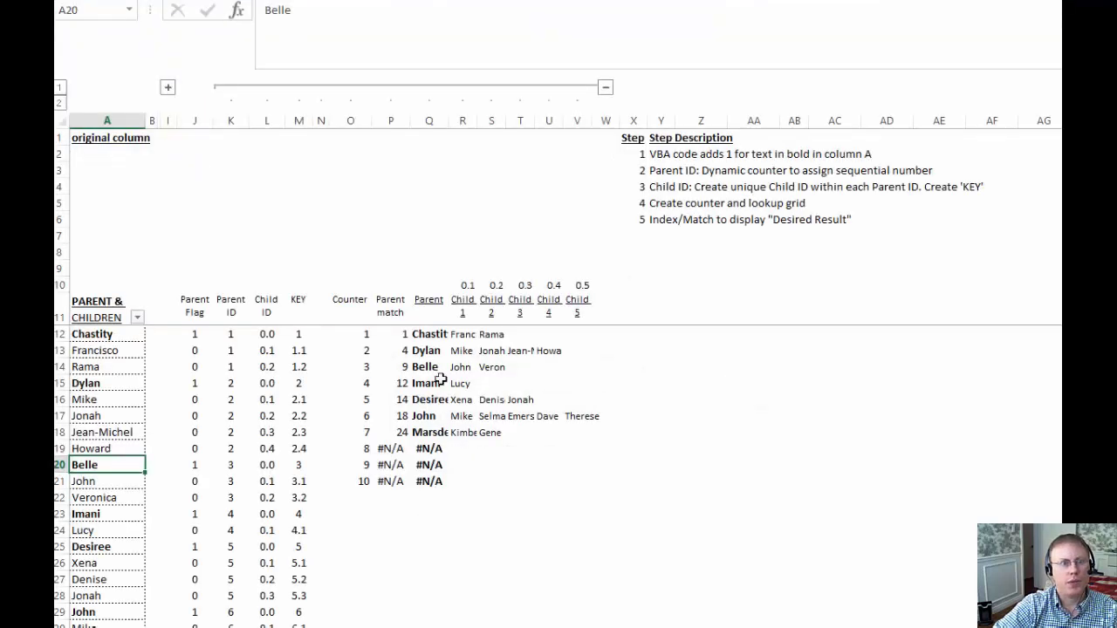
pyautogui.click(197, 334)
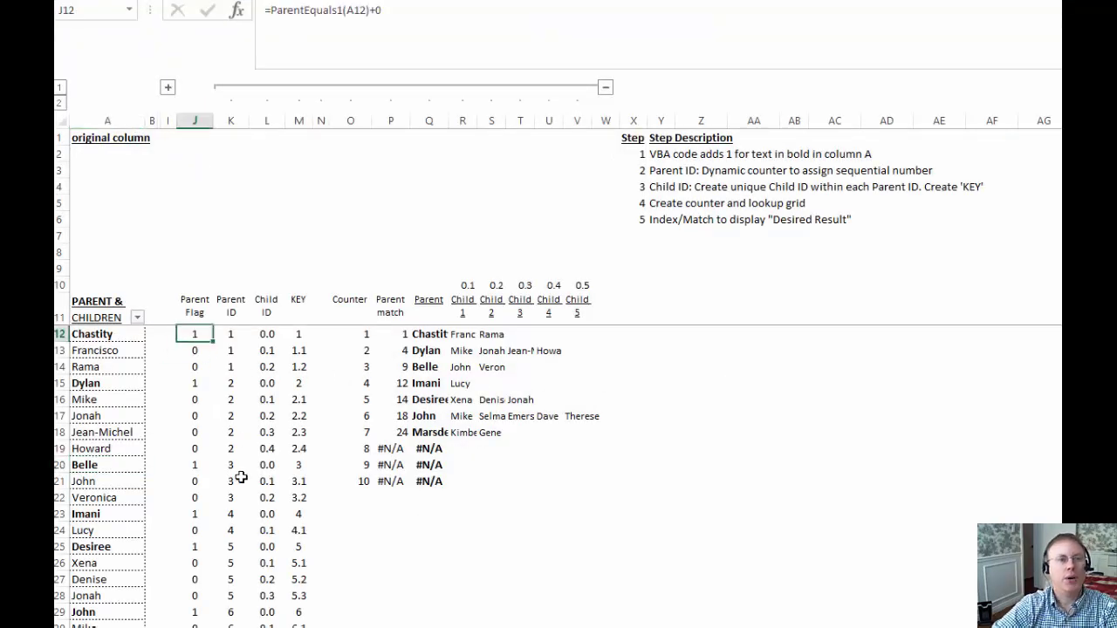
pyautogui.press('Down')
pyautogui.press('Down')
pyautogui.press('Down')
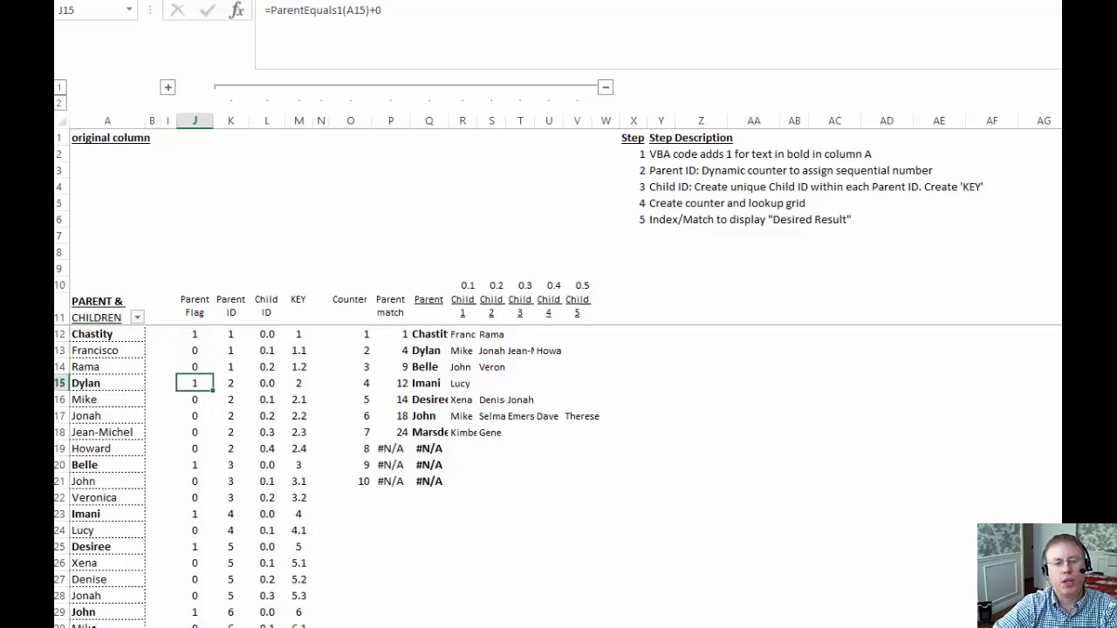